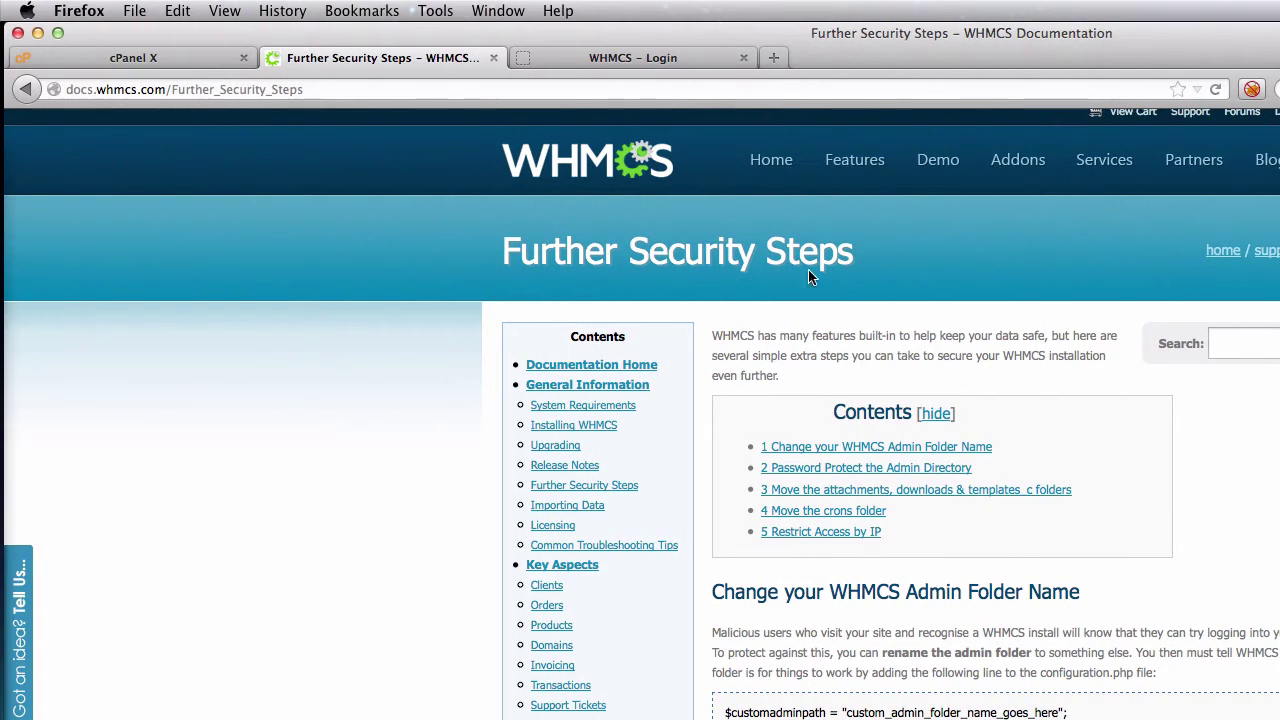
- Switch to the WHMCS admin login page at clubcoder.com/admin/login.php and view its URL
click(664, 66)
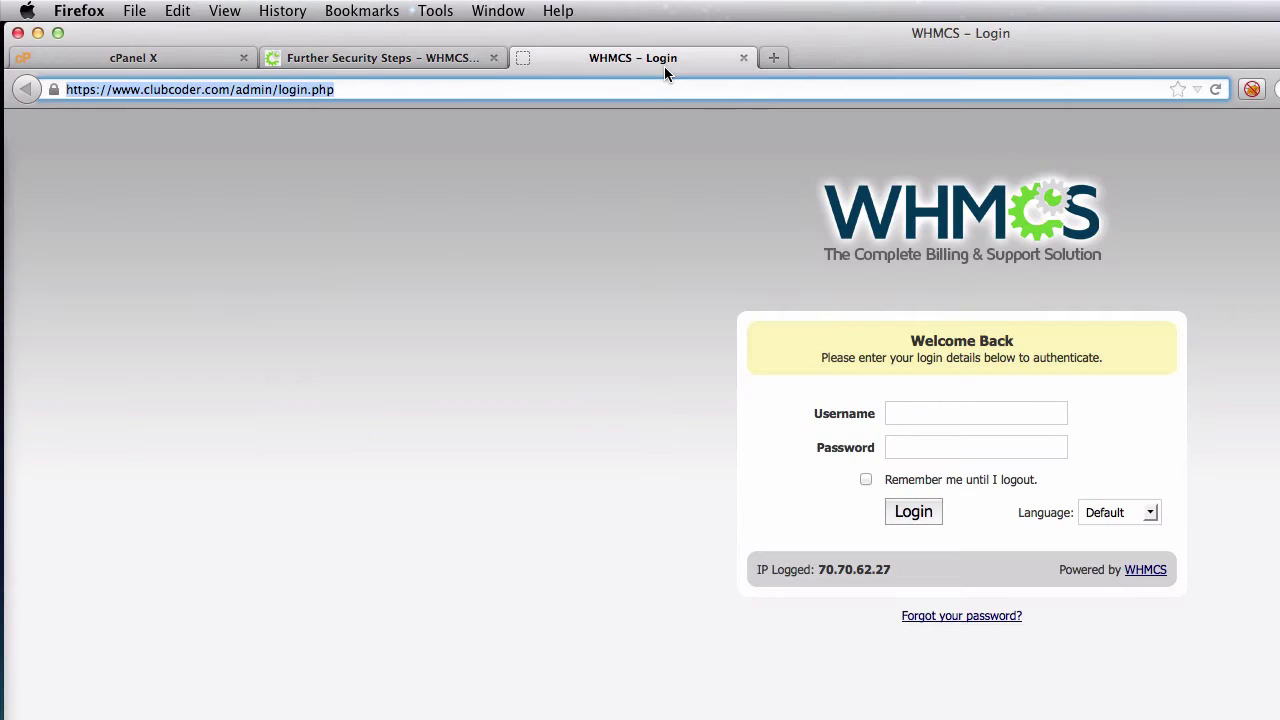
click(373, 91)
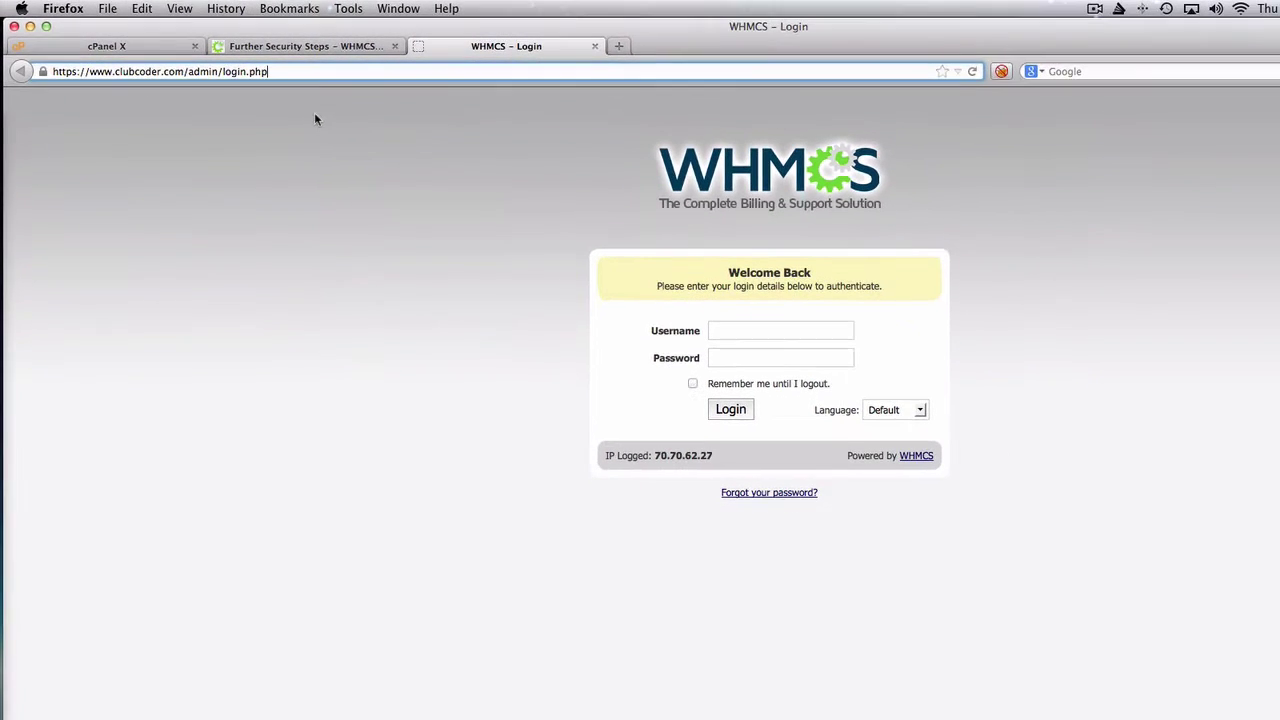
- Search the web for 'random string' in a new tab
click(620, 47)
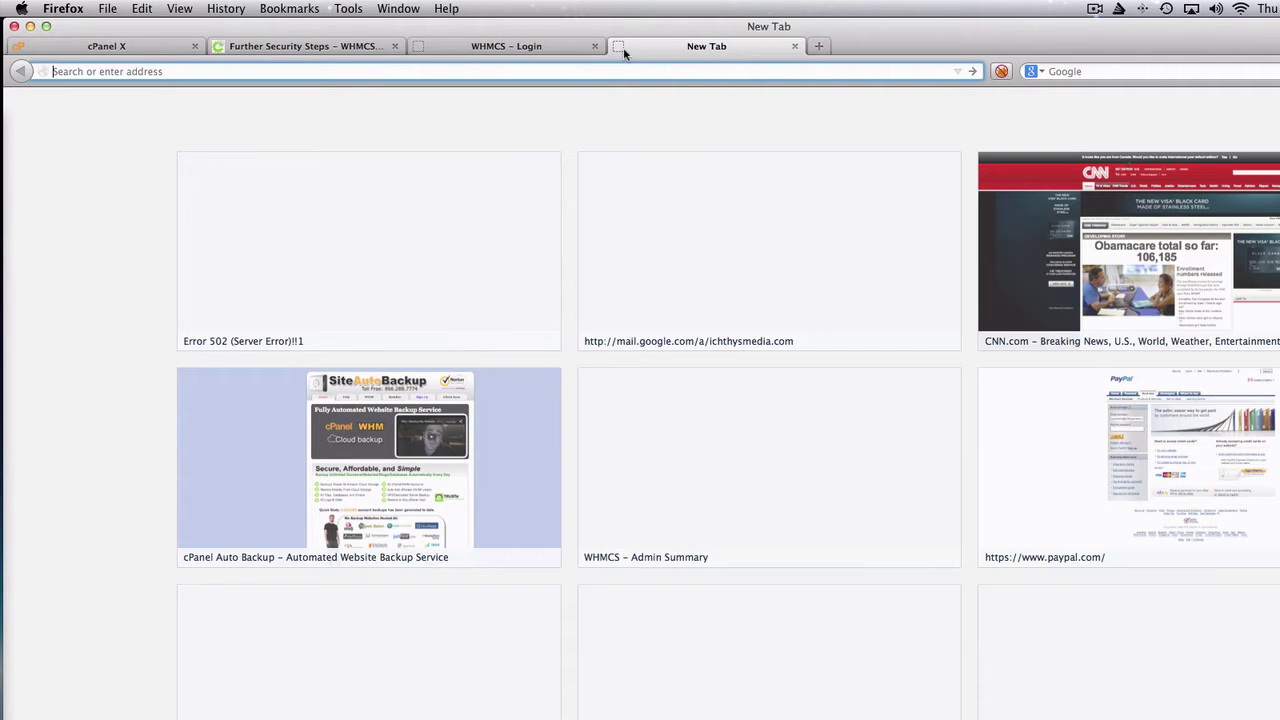
click(1083, 72)
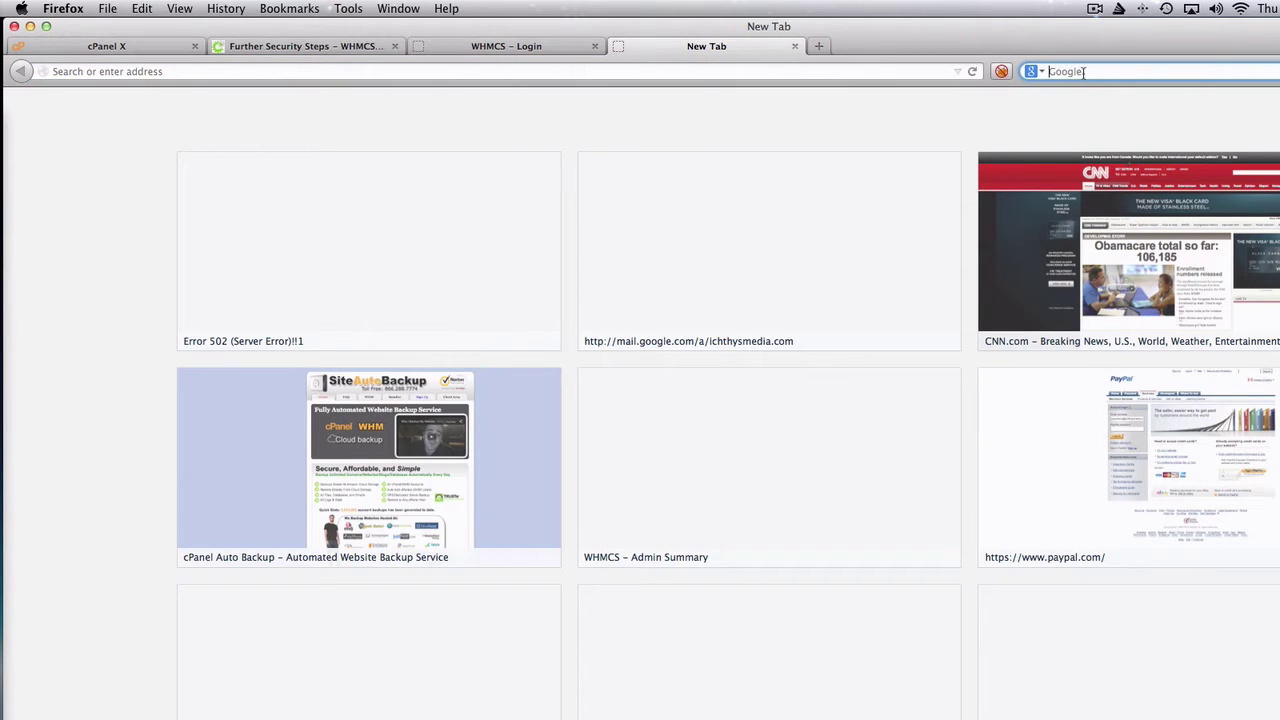
text(random string)
key(Return)
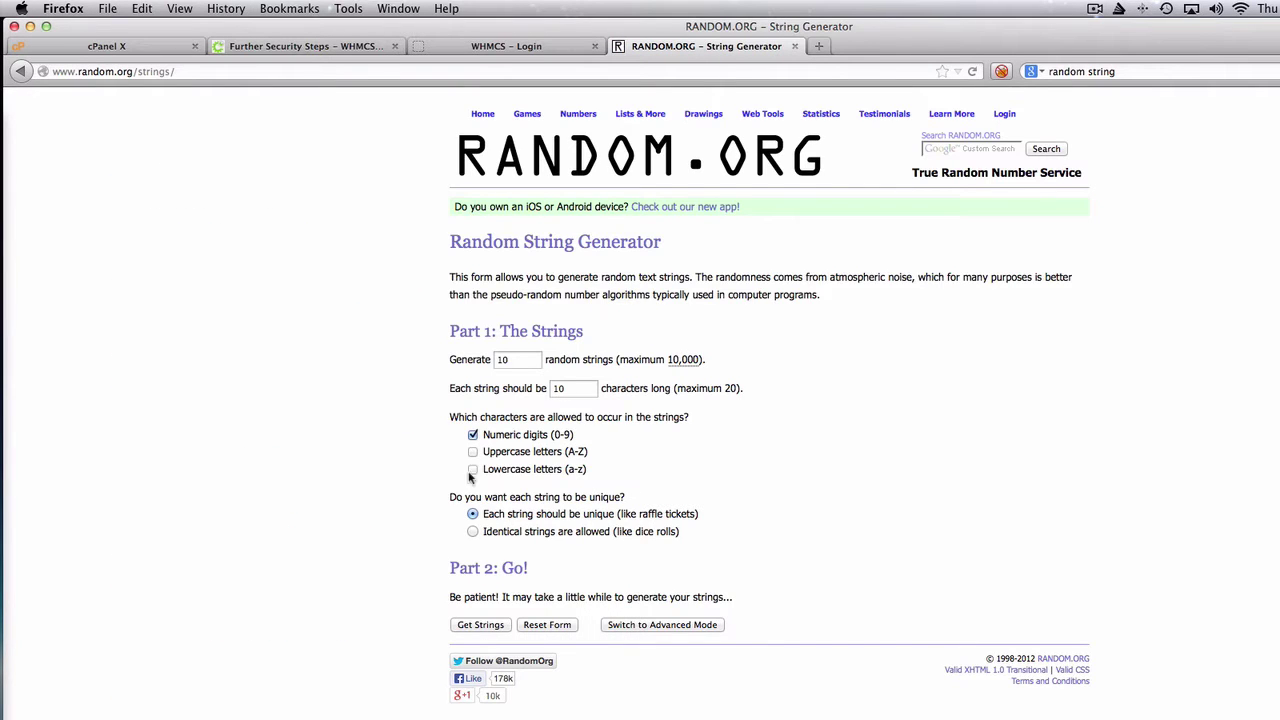
- Generate 10-character RANDOM.ORG strings with uppercase and lowercase letters, then select the third one
click(473, 453)
click(473, 469)
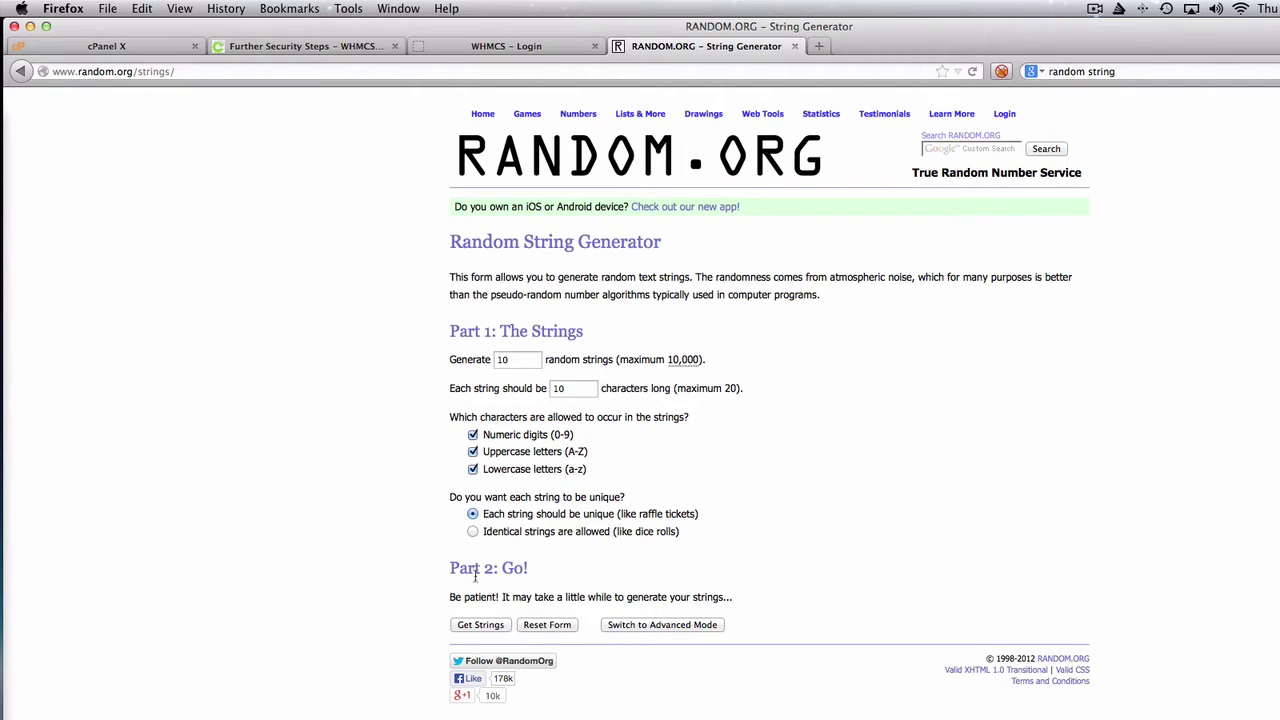
click(486, 628)
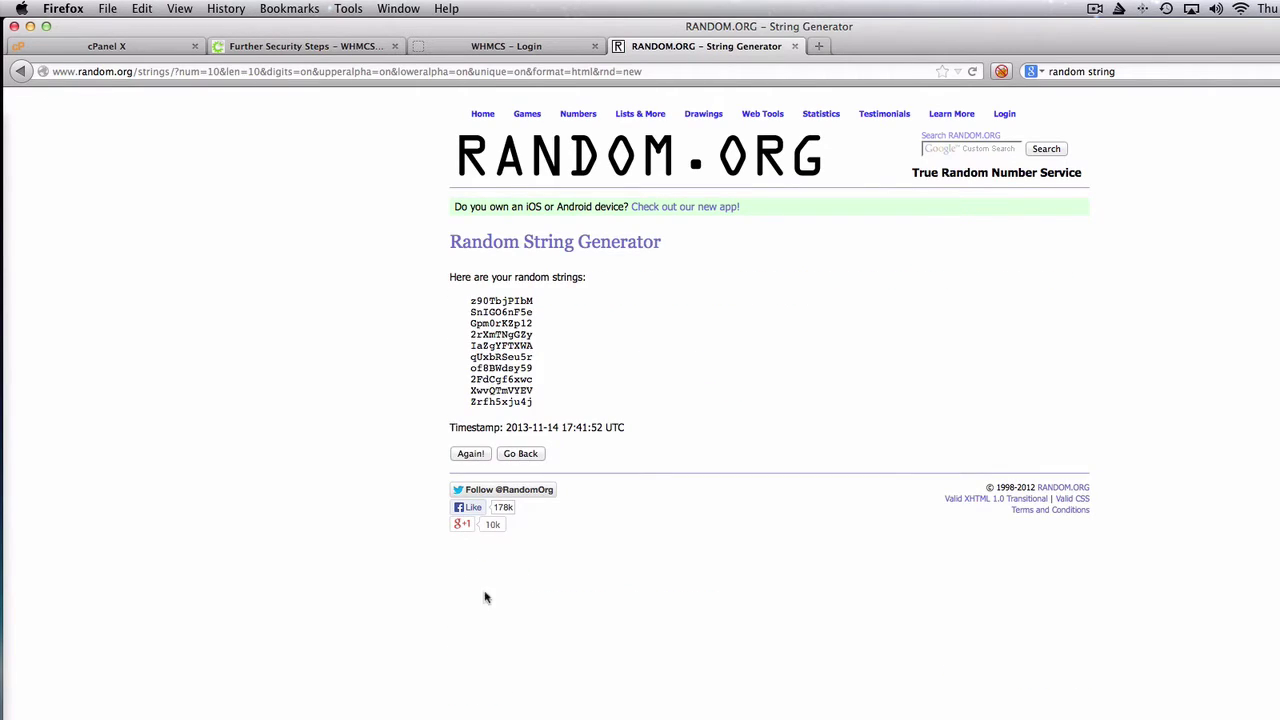
double_click(490, 323)
click(143, 51)
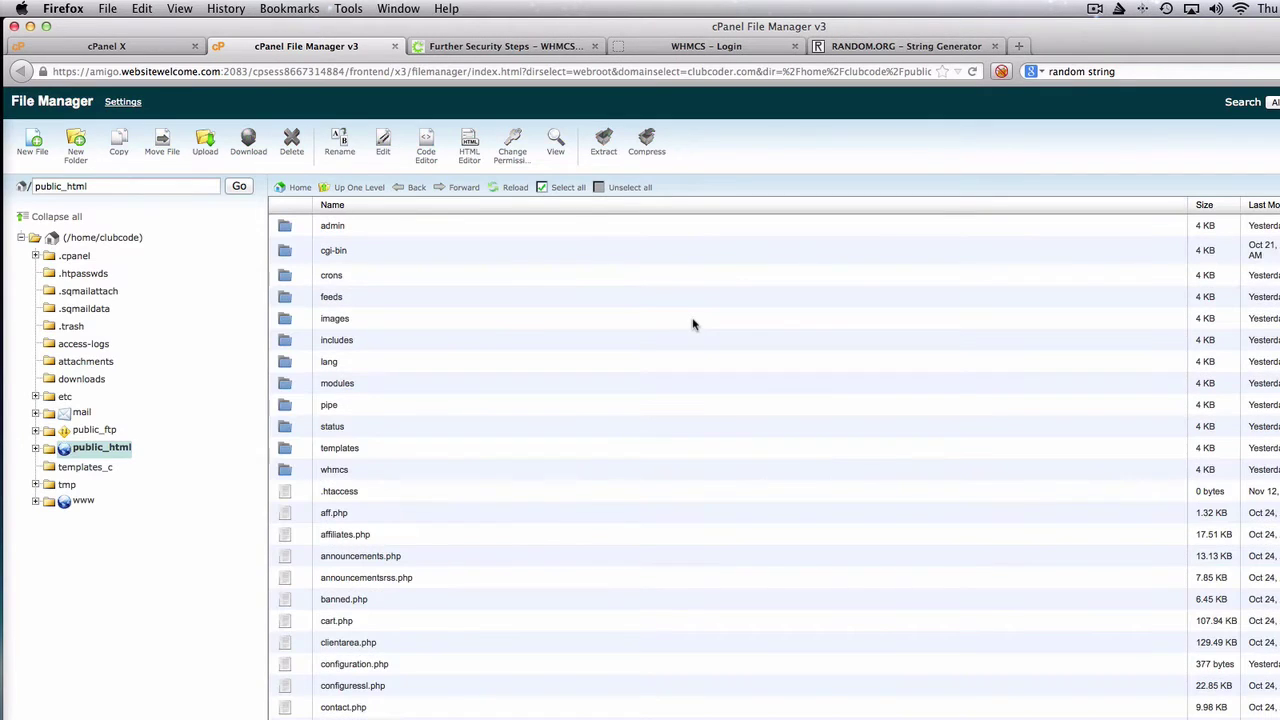
click(333, 232)
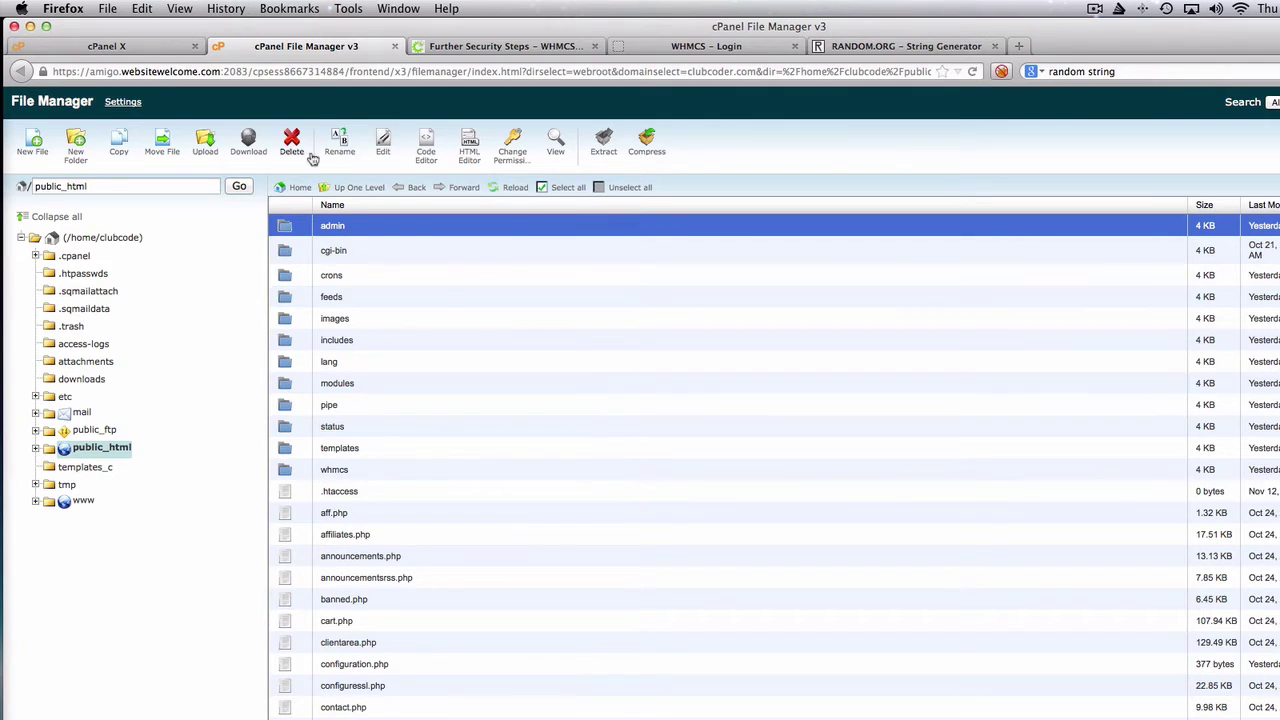
click(340, 152)
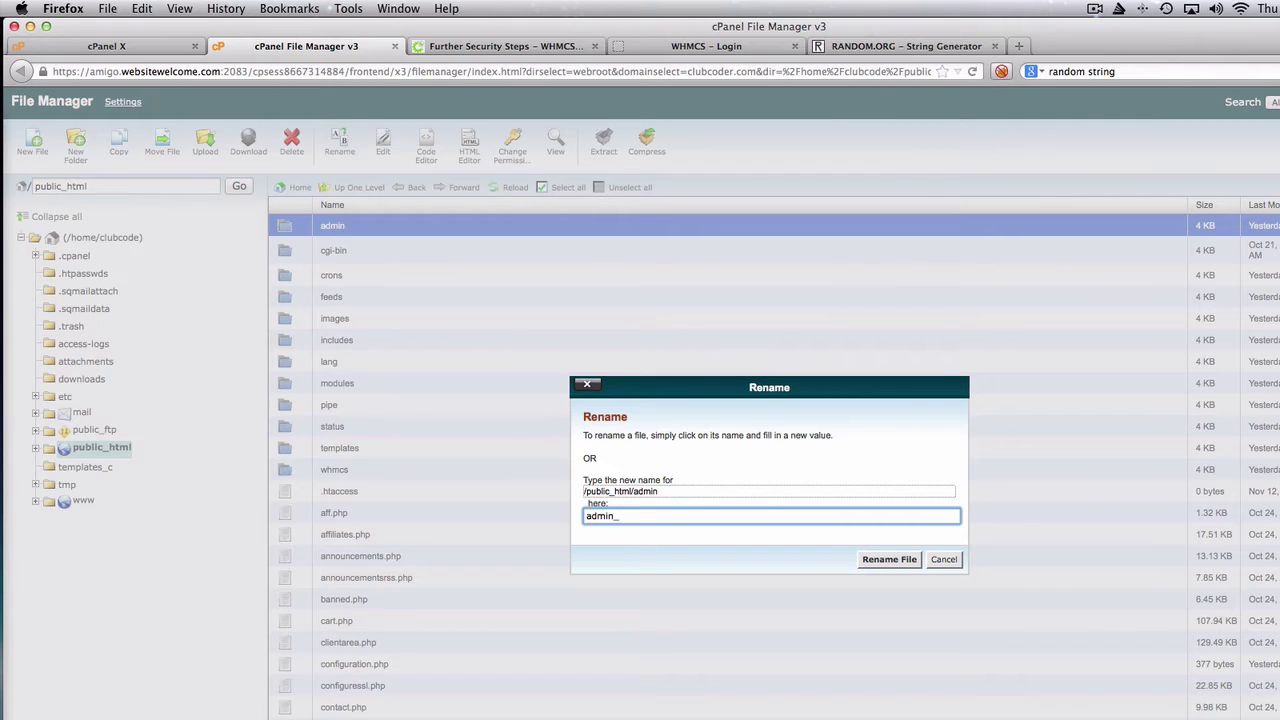
text(_)
text(Gpm0rKZp12)
click(899, 561)
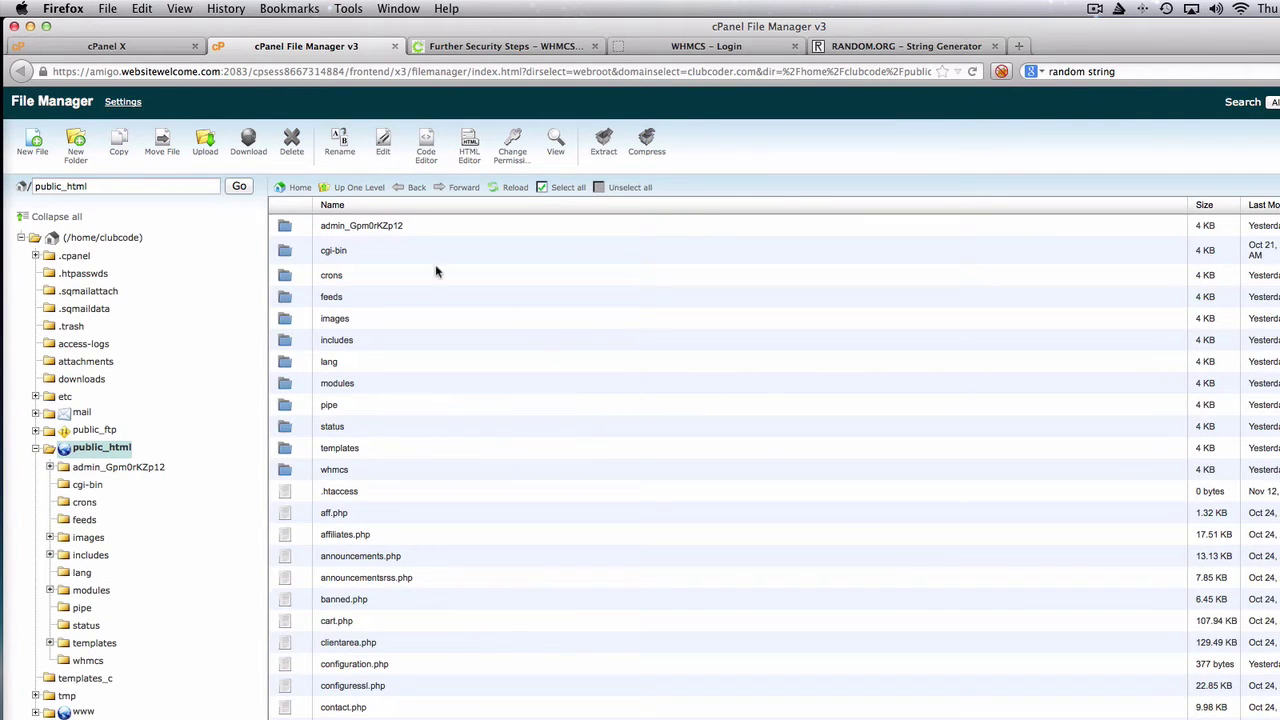
click(384, 231)
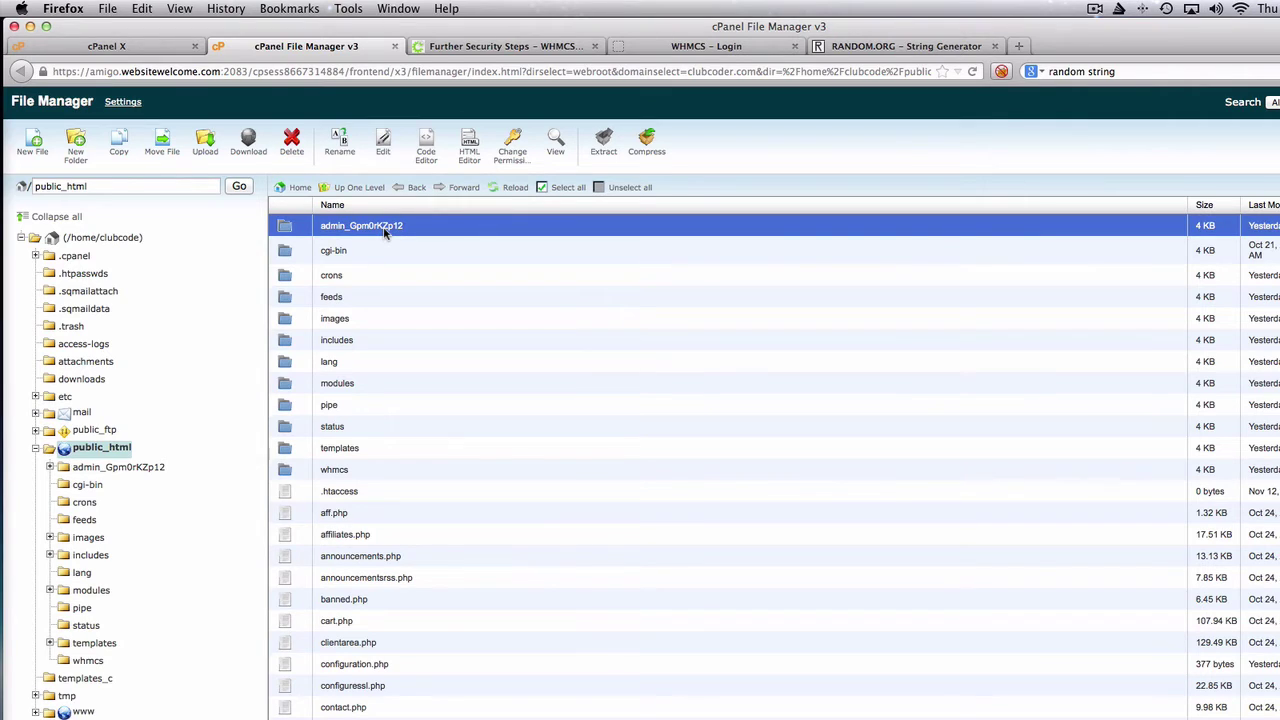
- Reload the old /admin/login.php page to confirm it now returns 404
click(708, 50)
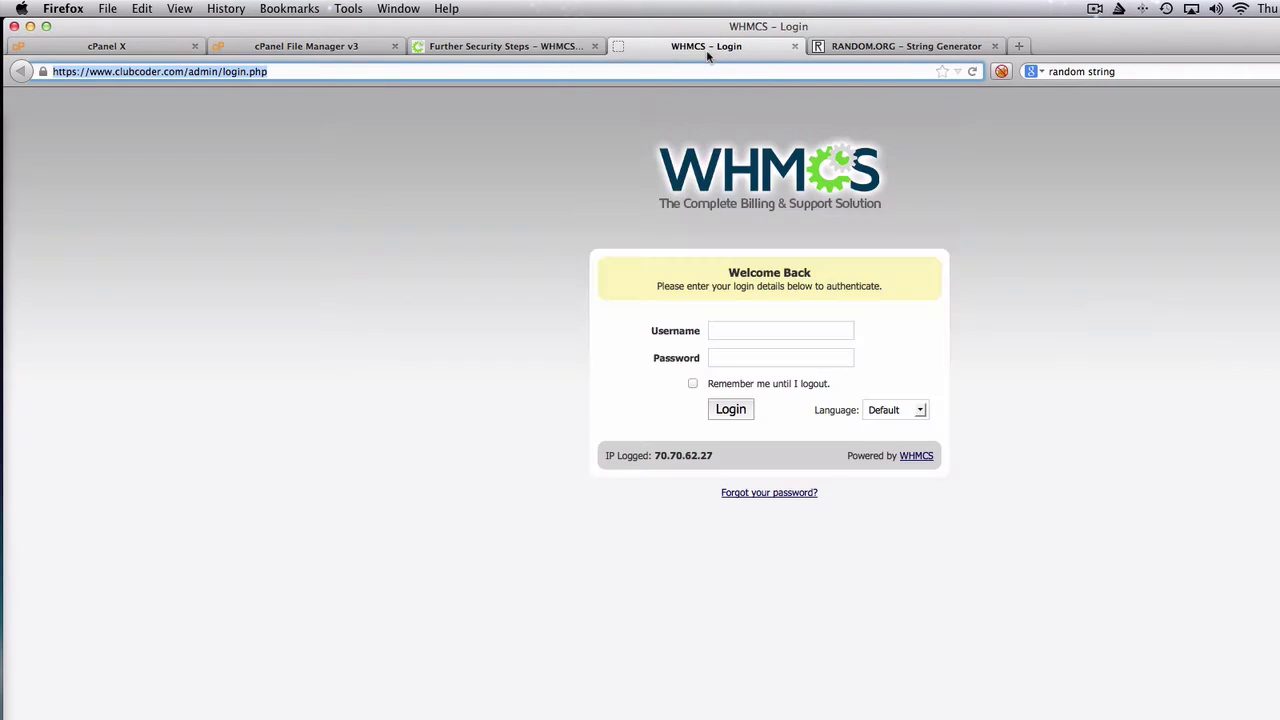
click(455, 227)
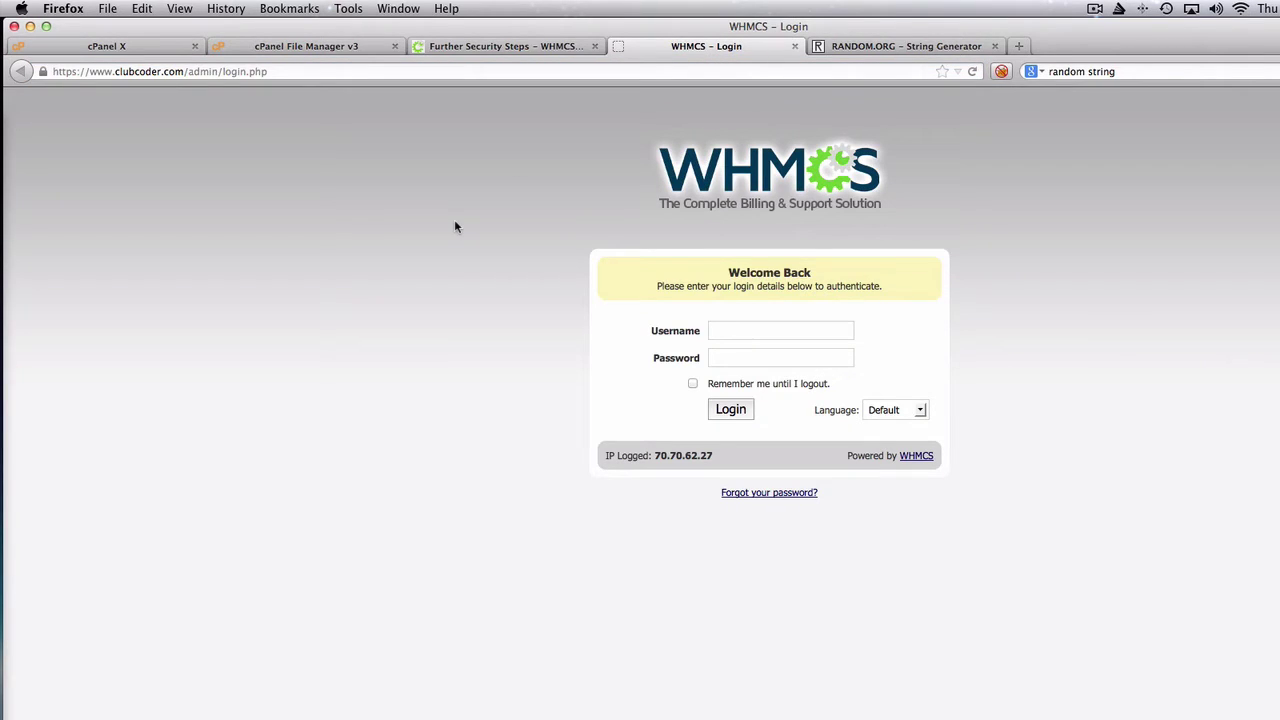
key(super+r)
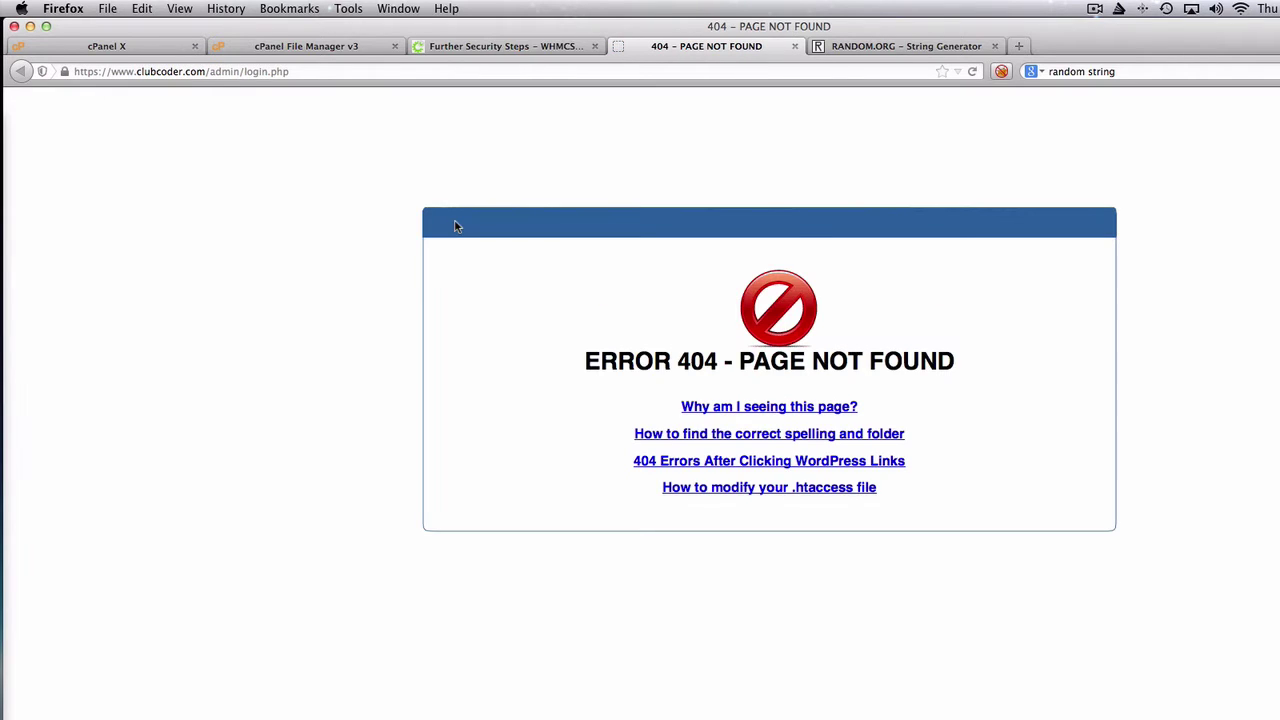
double_click(342, 72)
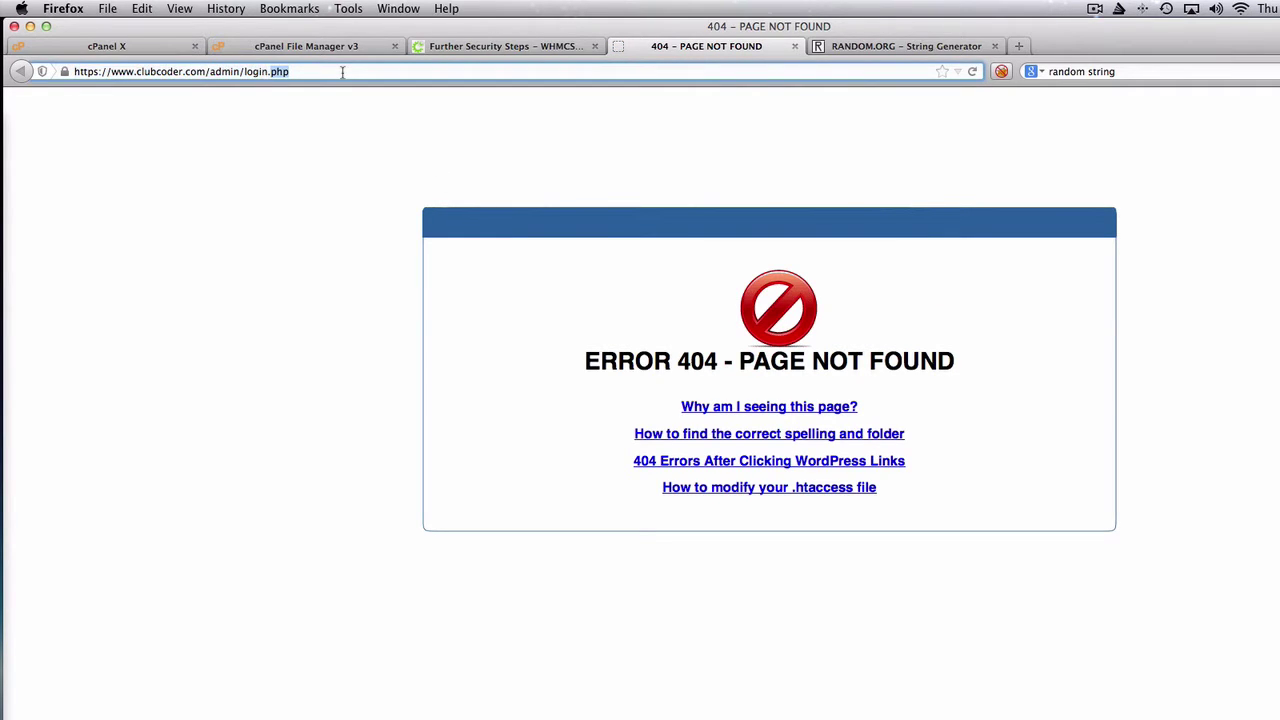
click(239, 71)
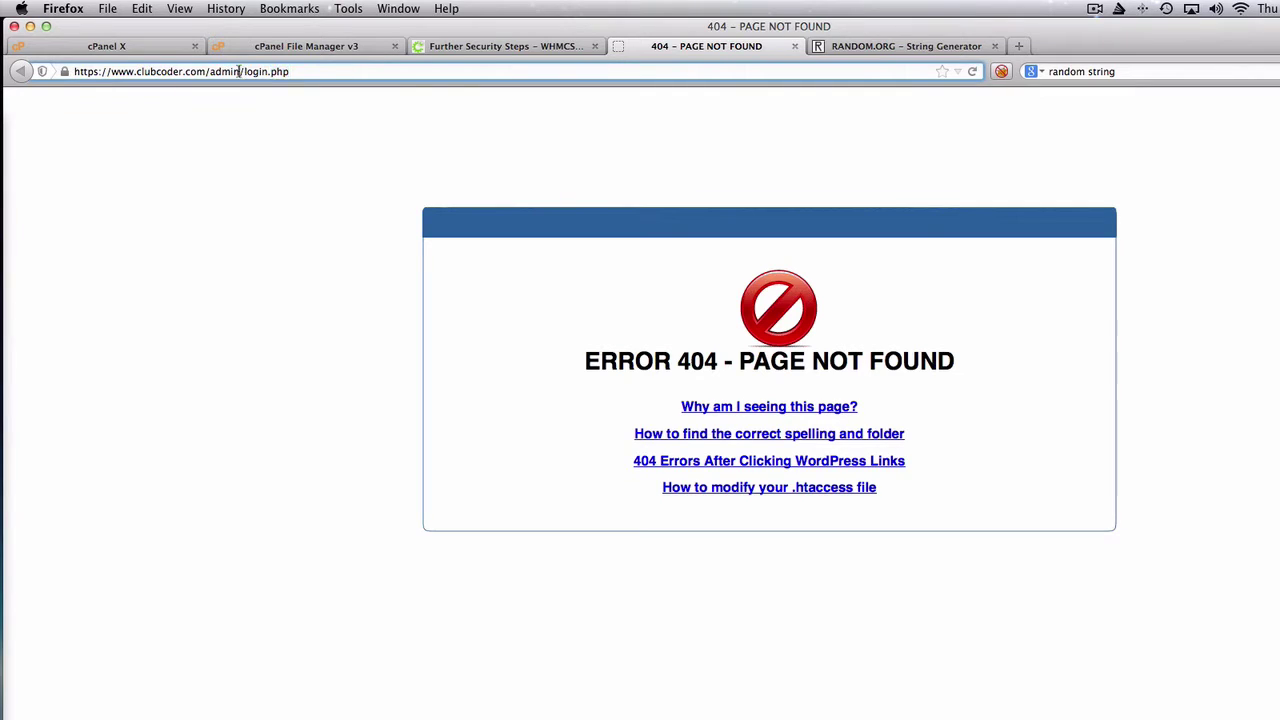
shift+click(312, 69)
key(BackSpace)
text(_)
text(Gpm0rKZp12)
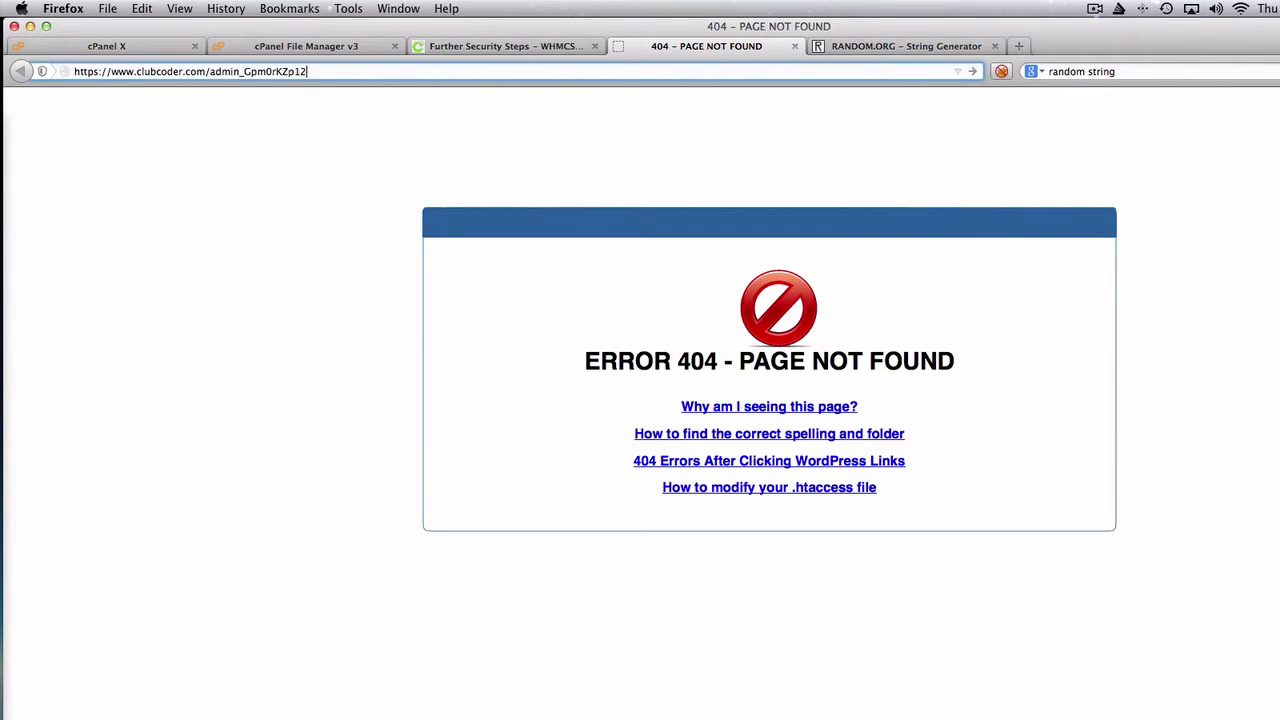
key(Return)
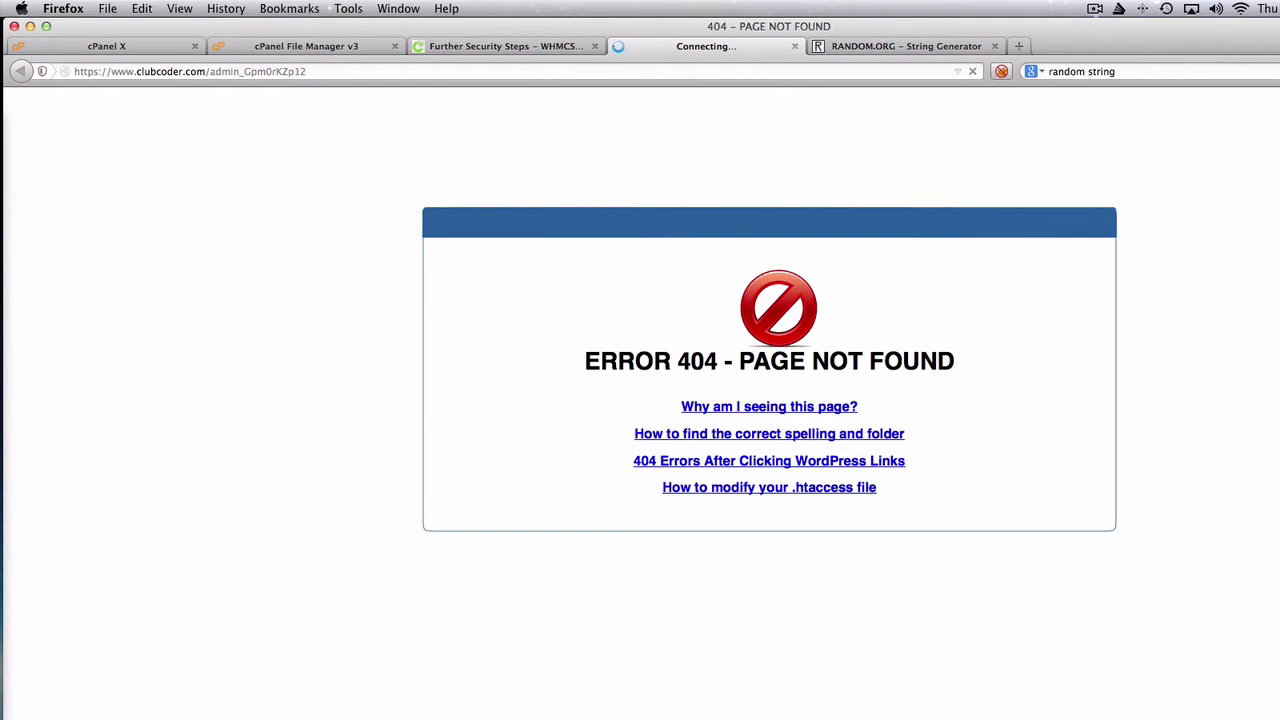
click(262, 71)
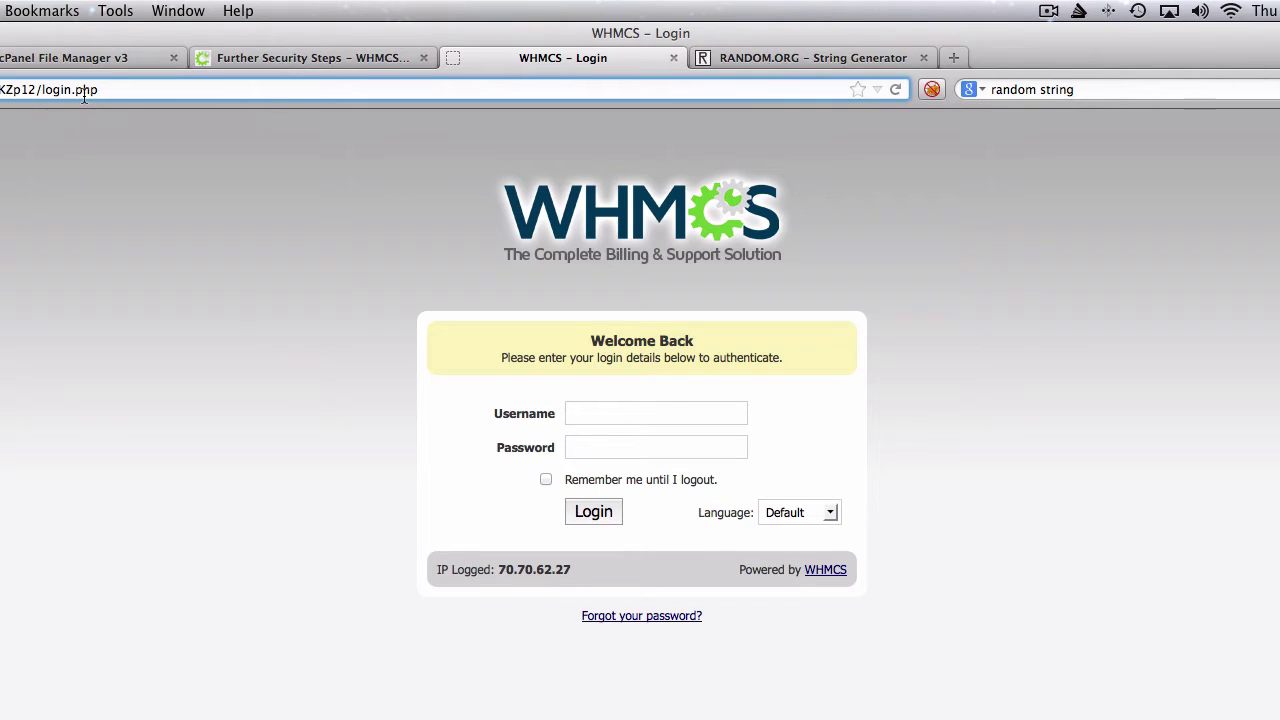
click(68, 12)
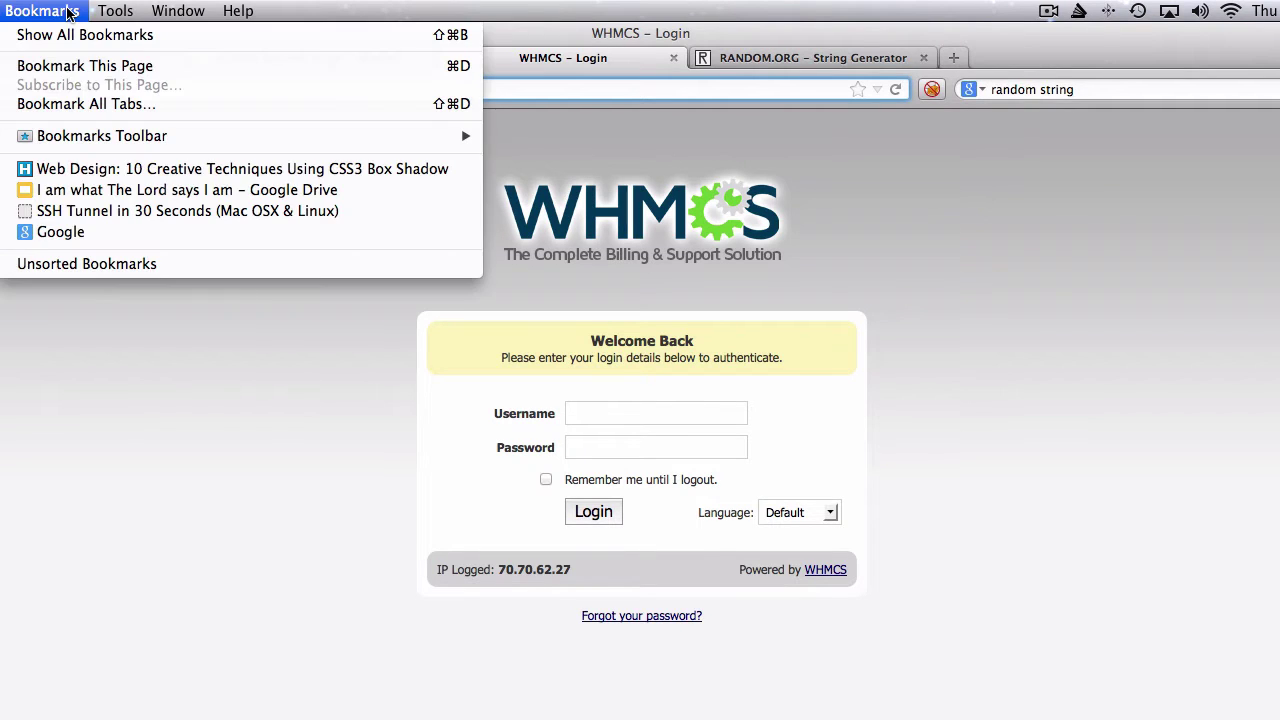
click(89, 66)
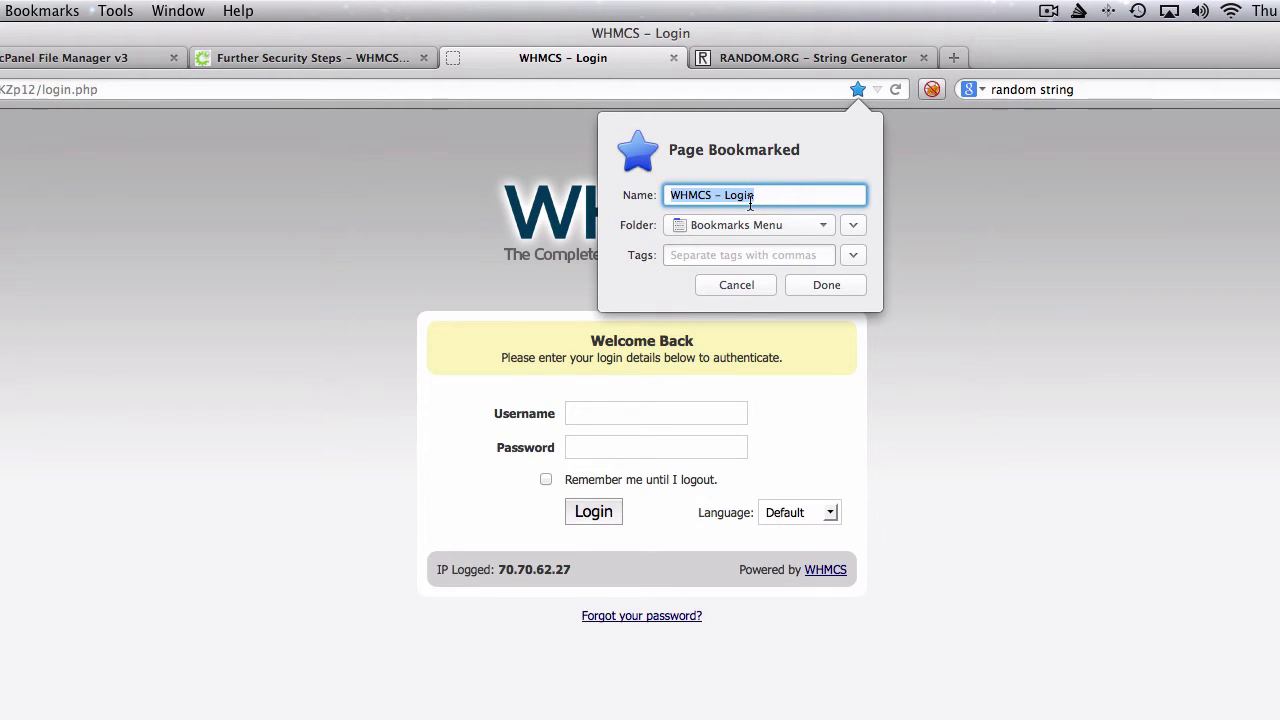
click(838, 290)
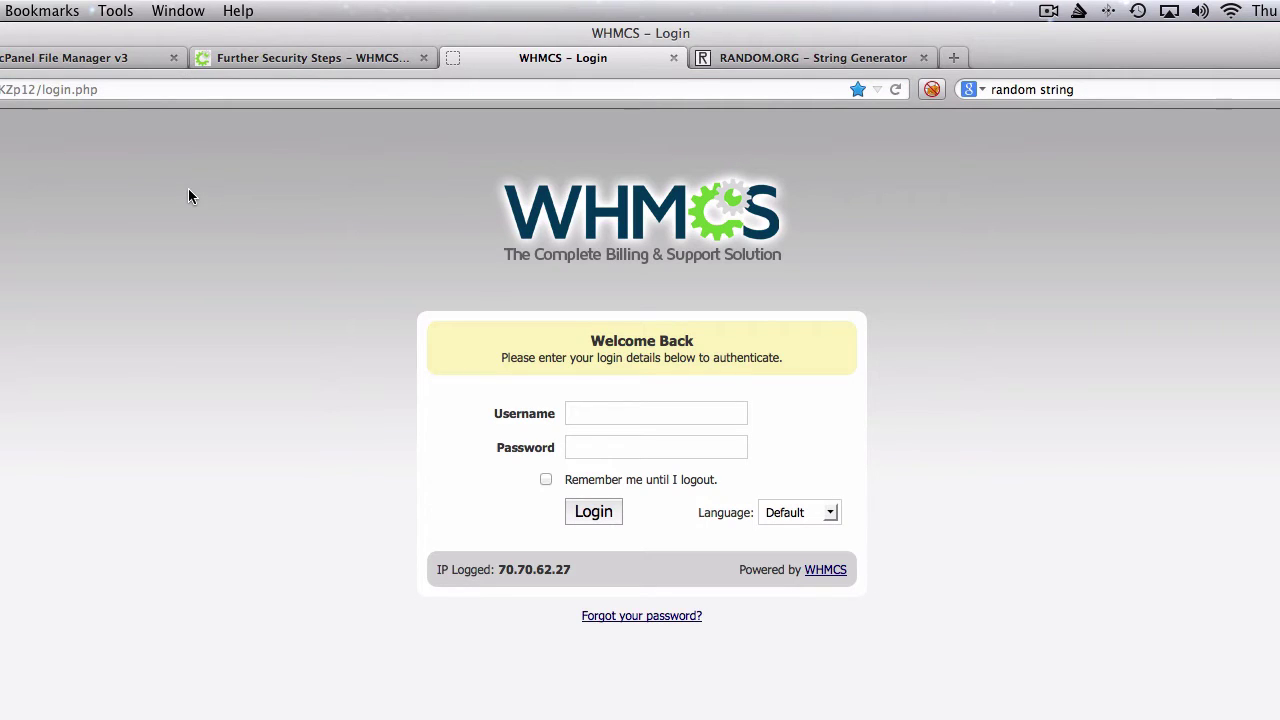
click(52, 11)
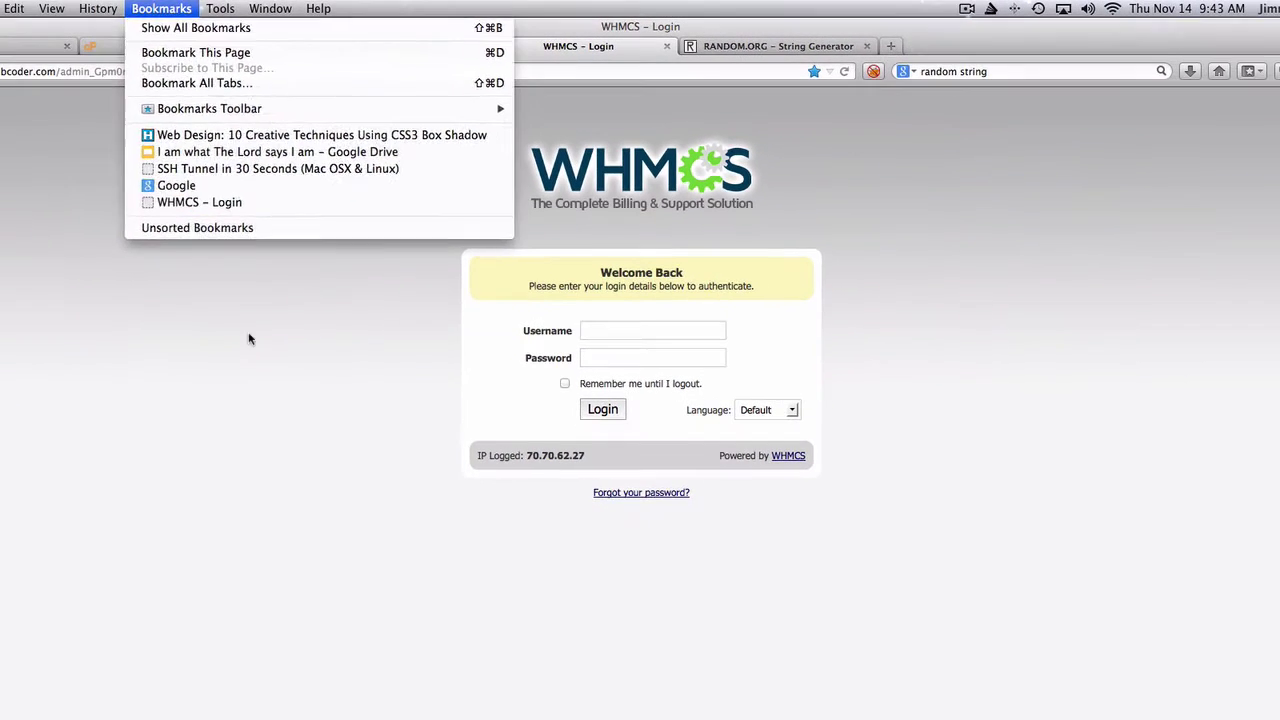
click(153, 425)
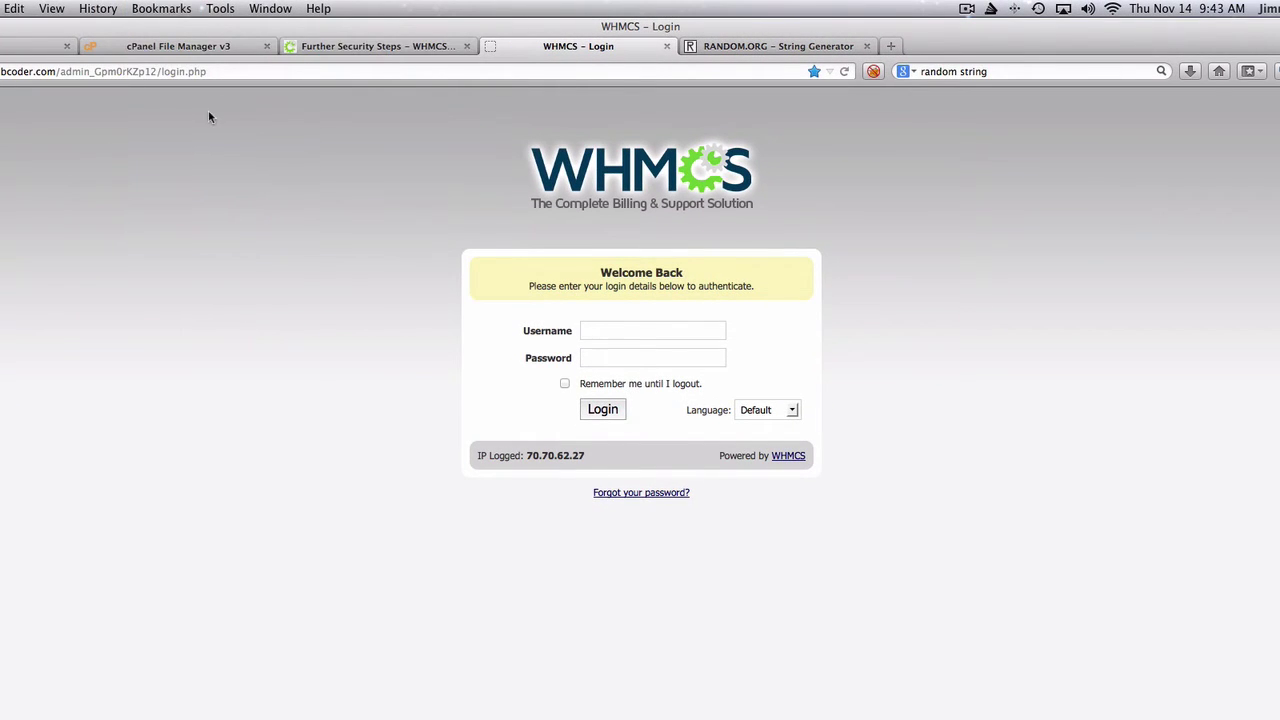
click(352, 47)
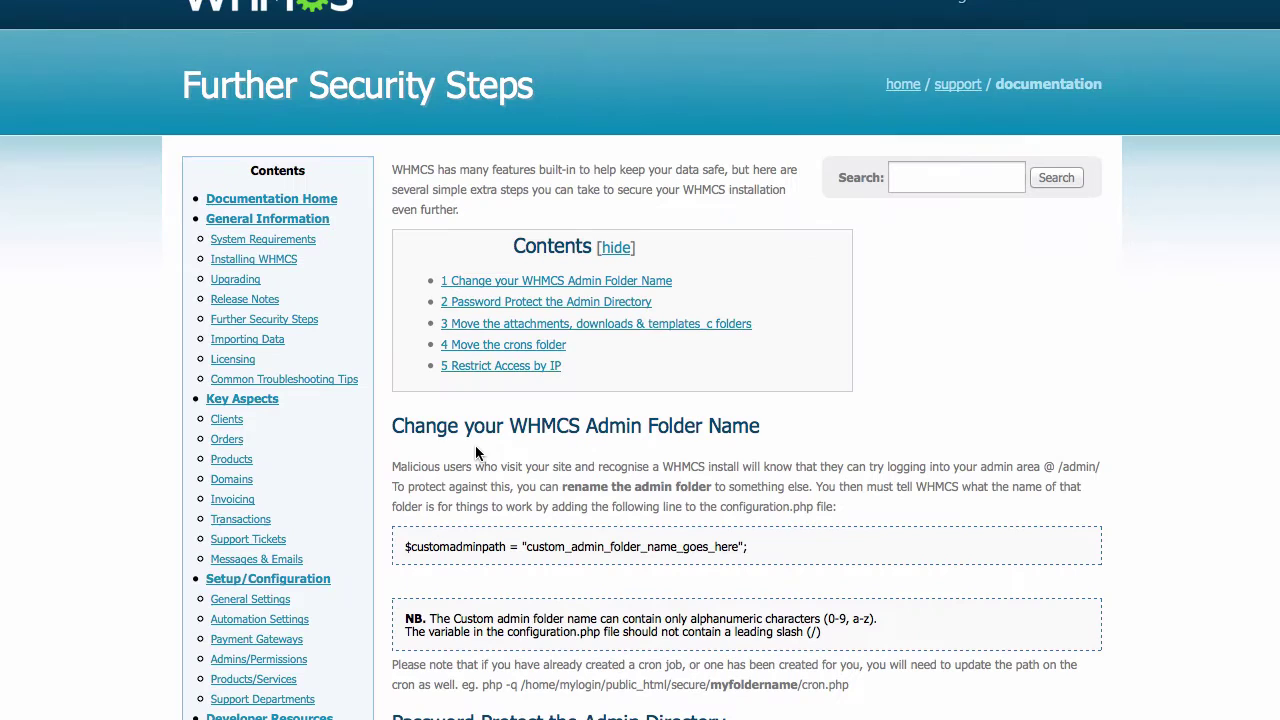
- Copy the line $customadminpath = "custom_admin_folder_name_goes_here"; from the documentation
triple_click(472, 545)
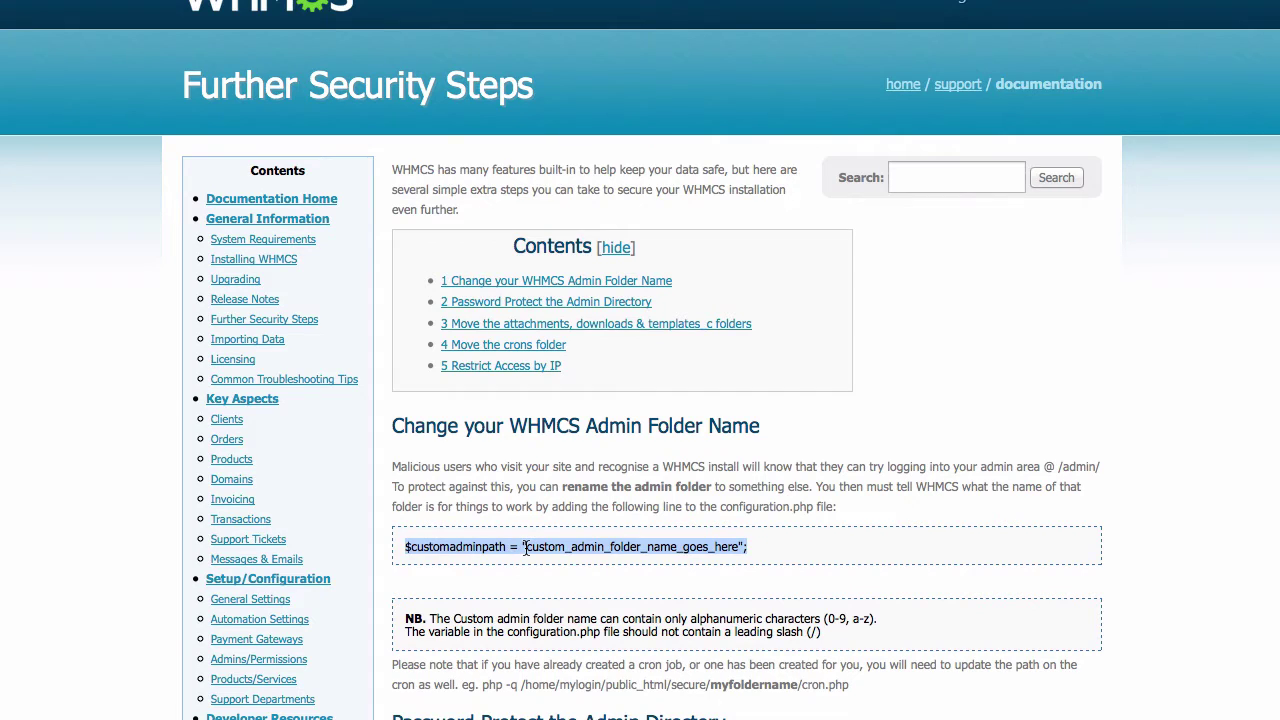
right_click(524, 546)
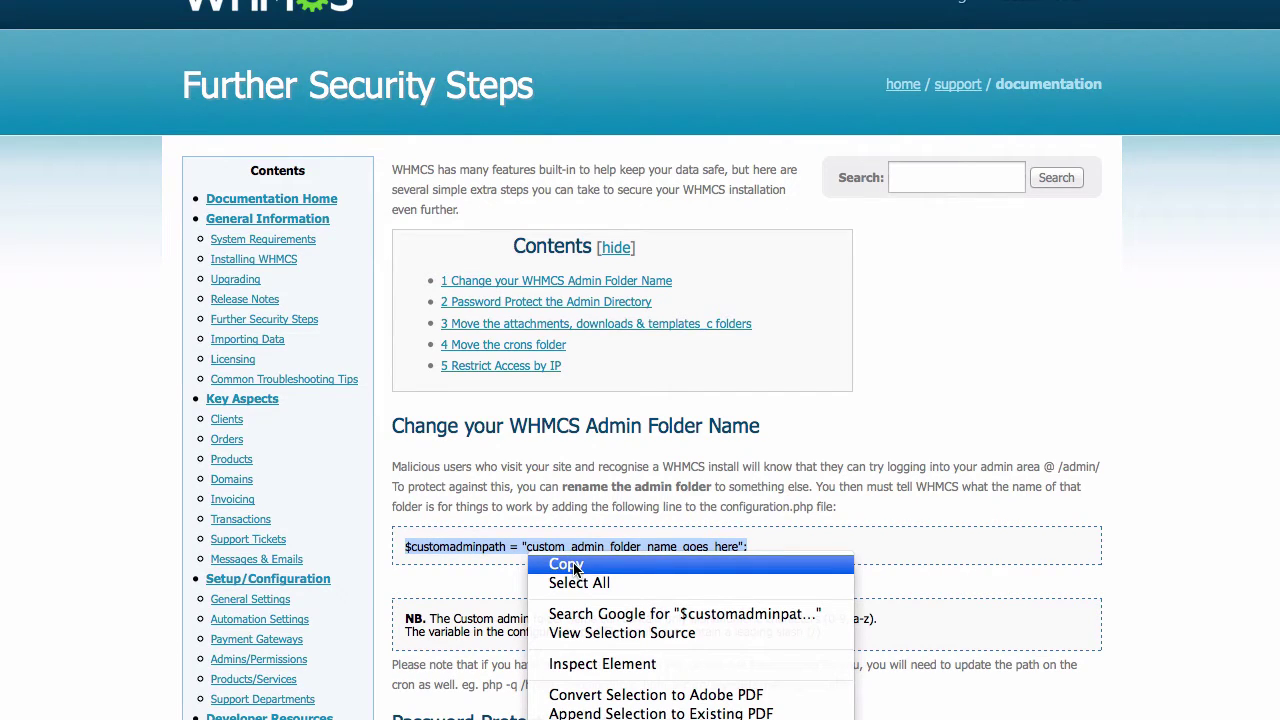
click(575, 566)
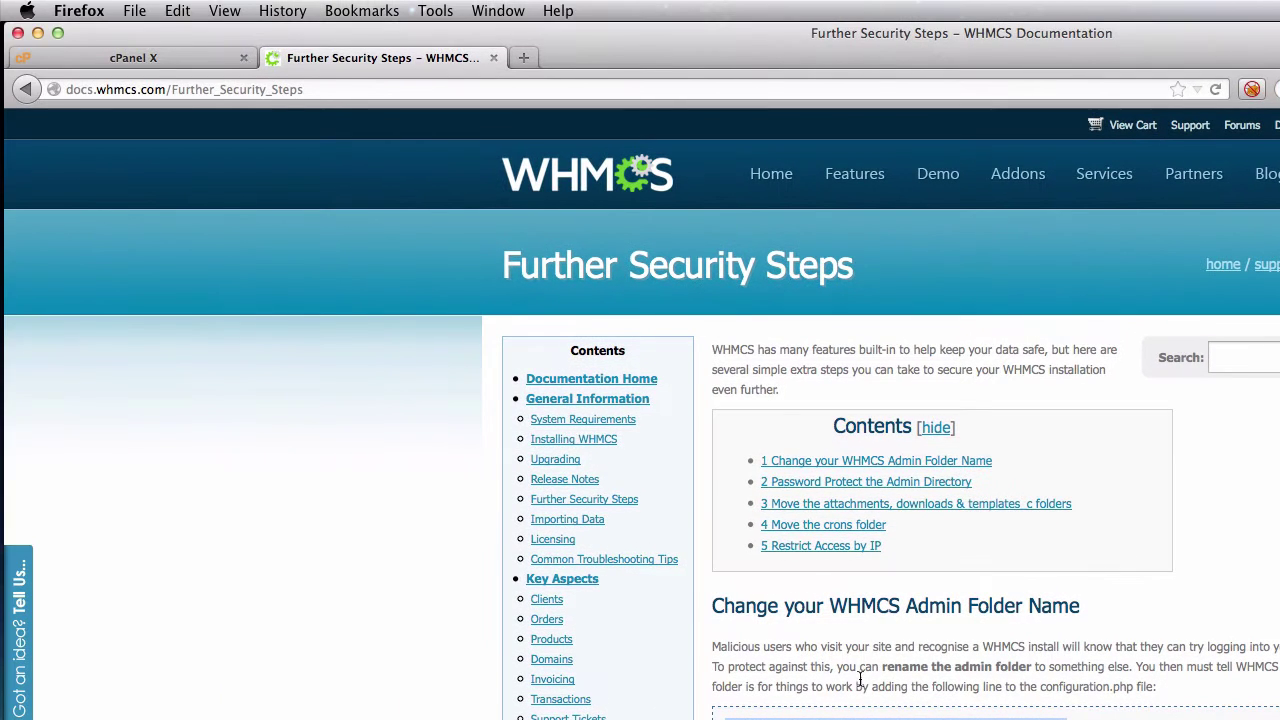
- Open public_html/configuration.php in the Code Editor with utf-8 encoding
click(165, 60)
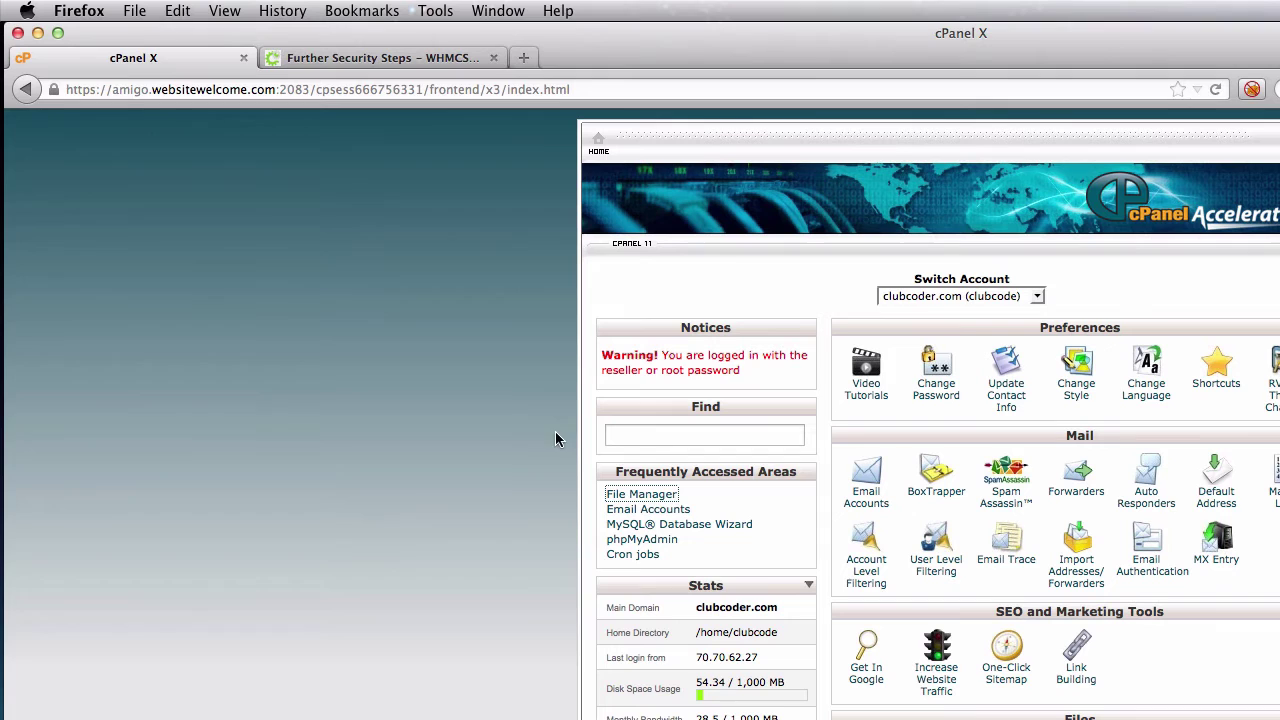
click(633, 494)
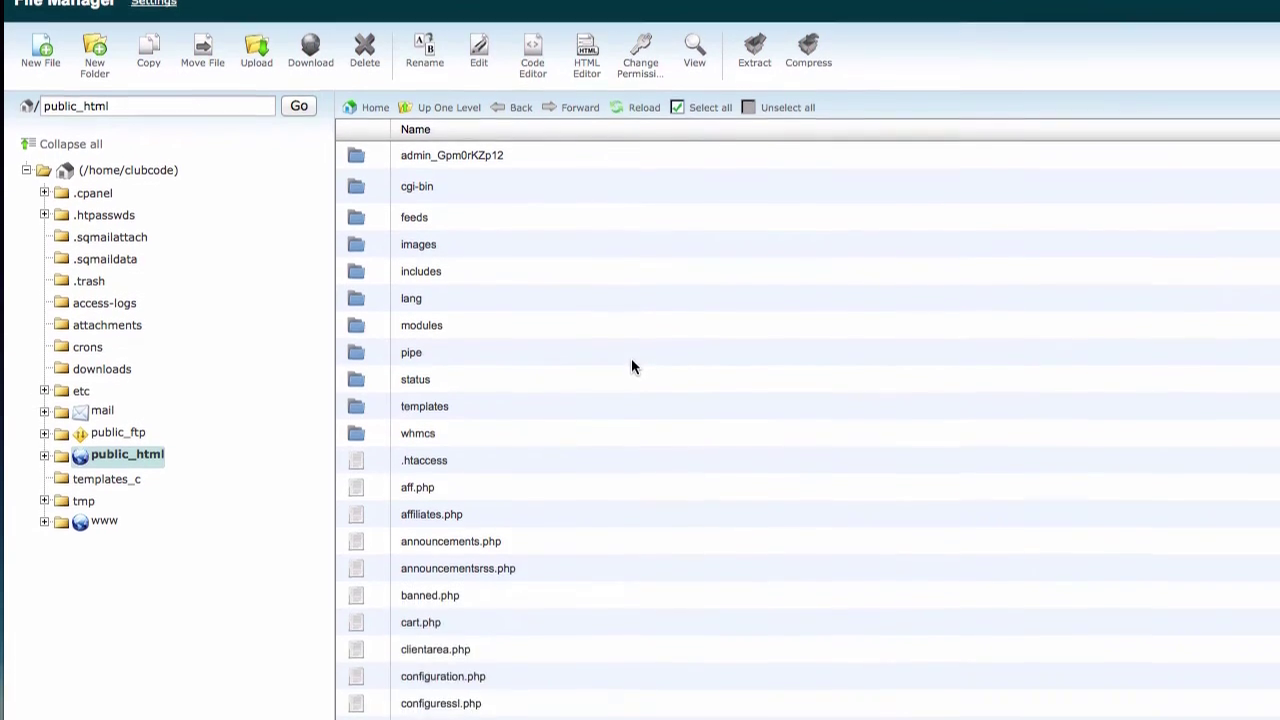
scroll(631, 485, down, 1)
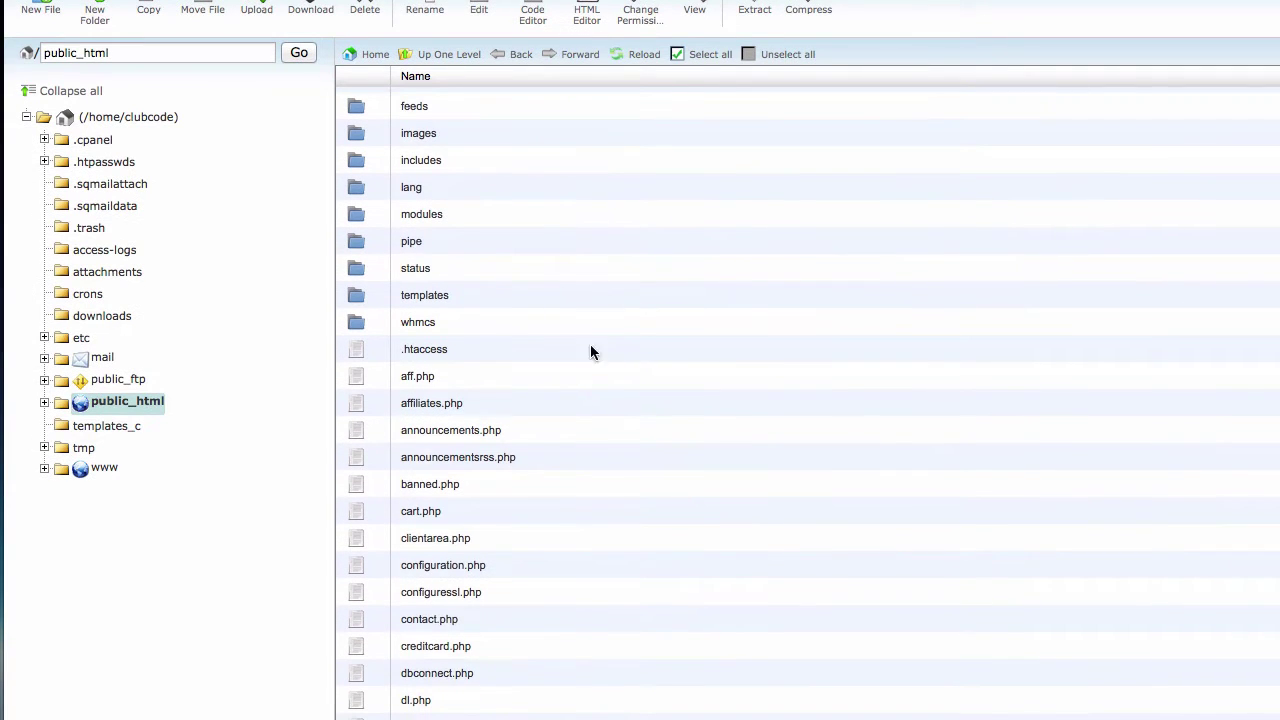
click(434, 568)
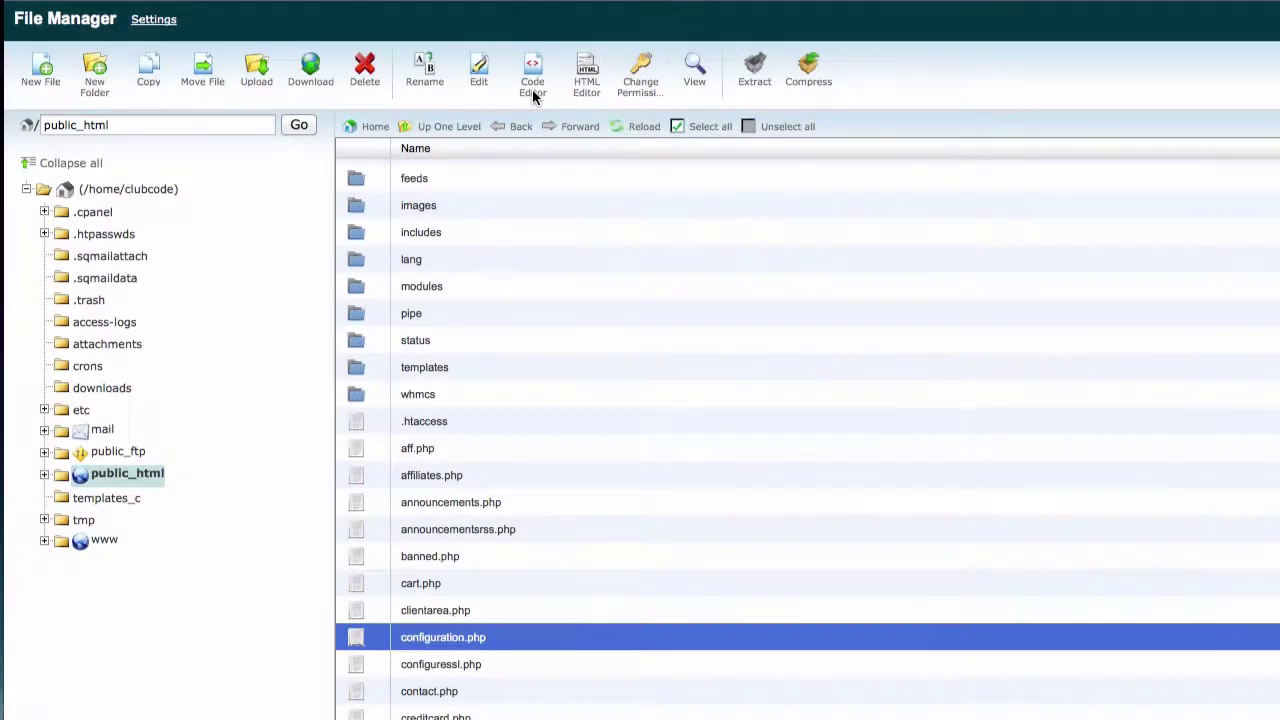
click(533, 87)
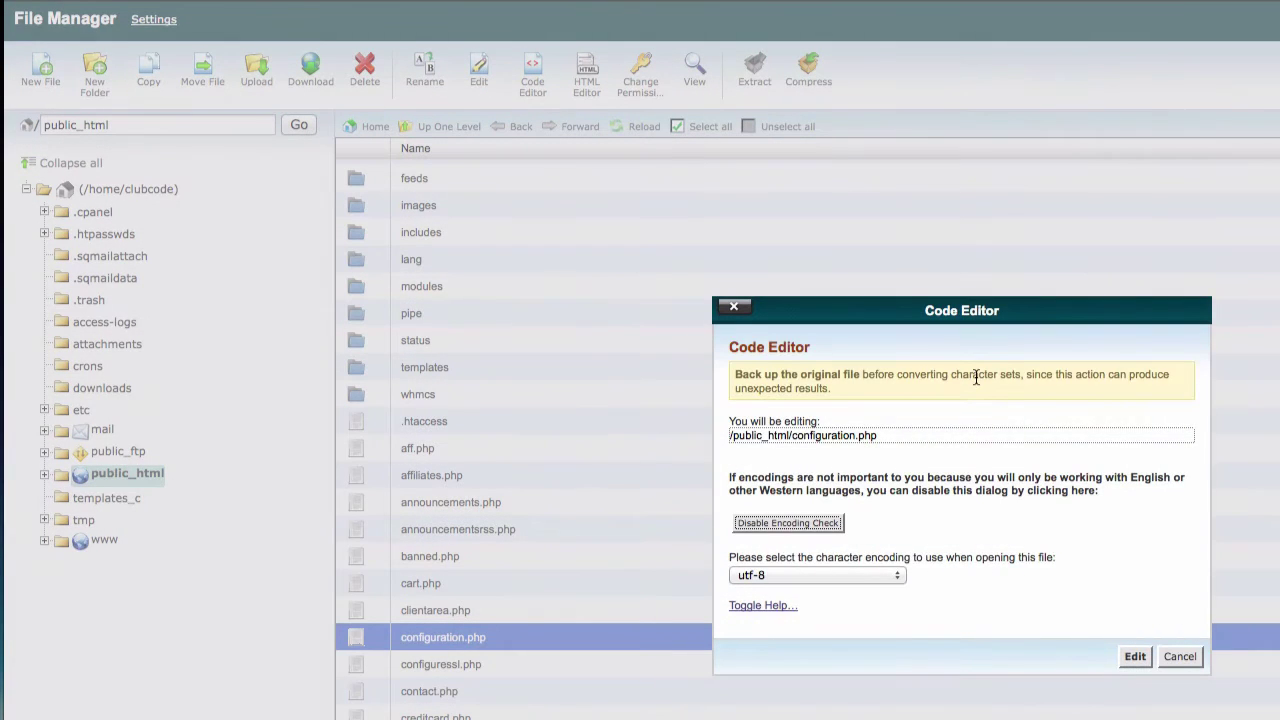
click(1135, 658)
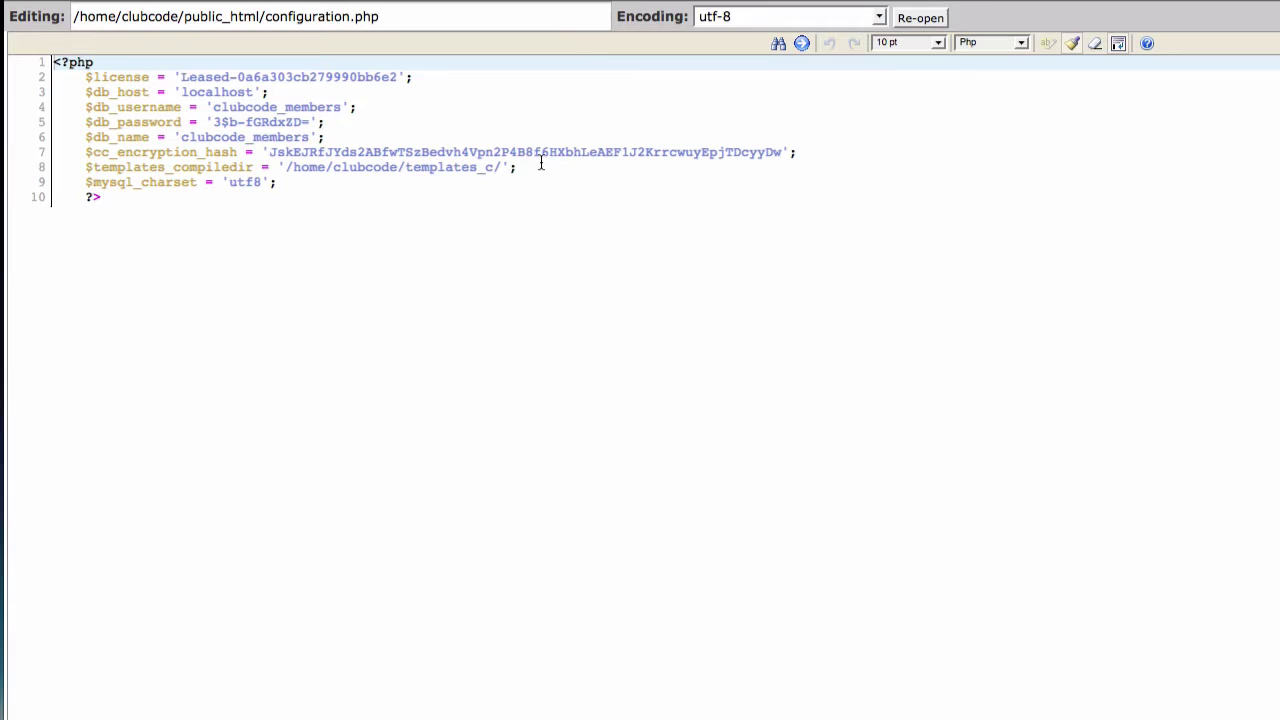
- Paste the $customadminpath line as new line 9 and clear its placeholder folder name
click(540, 167)
key(Return)
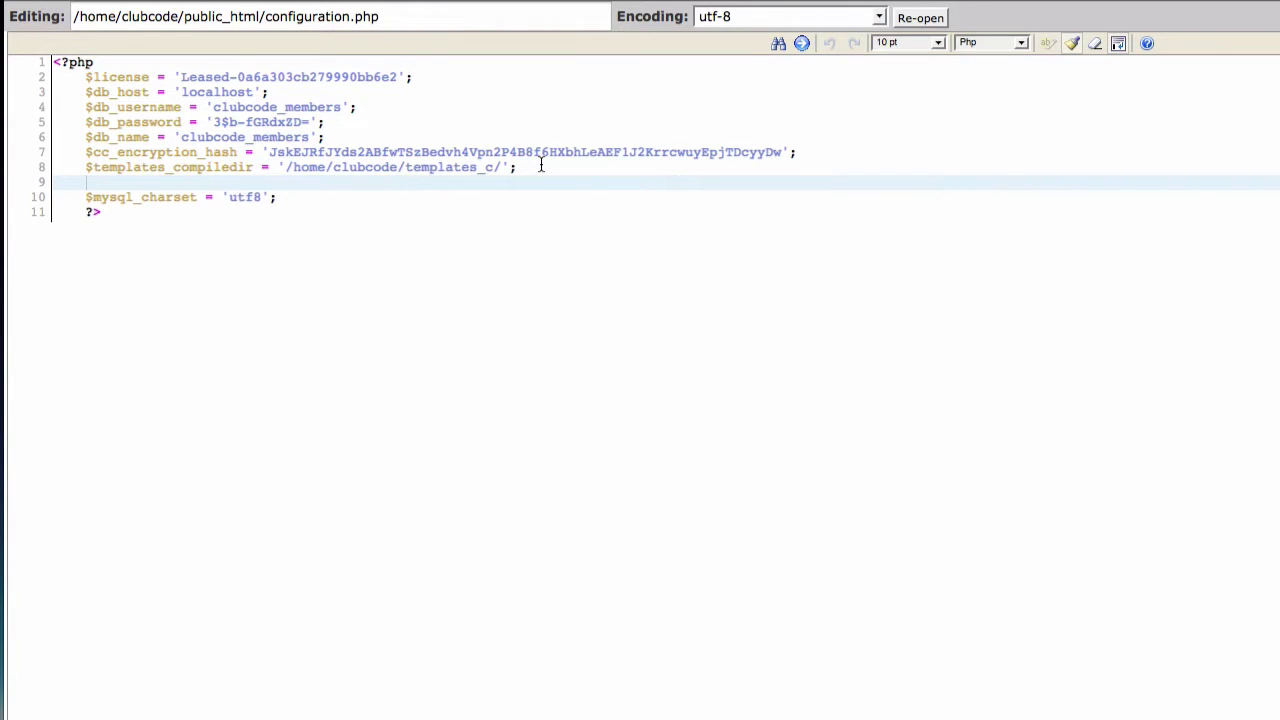
key(ctrl+v)
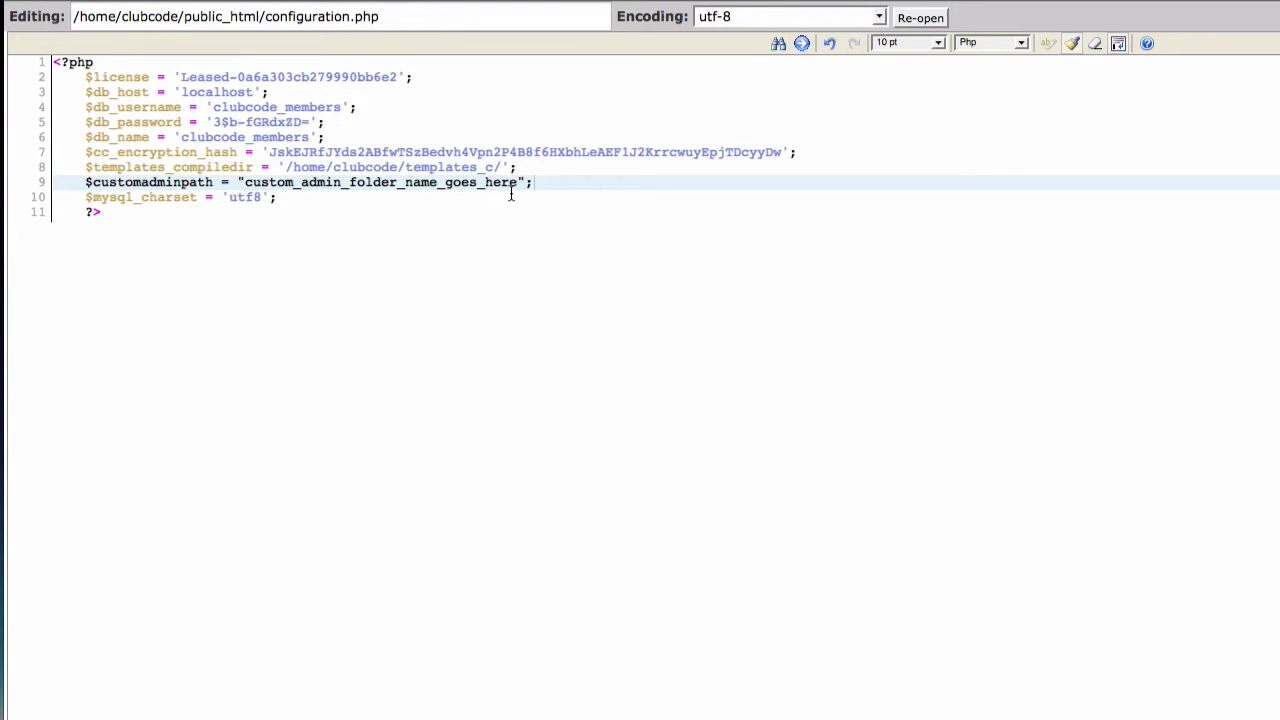
double_click(244, 186)
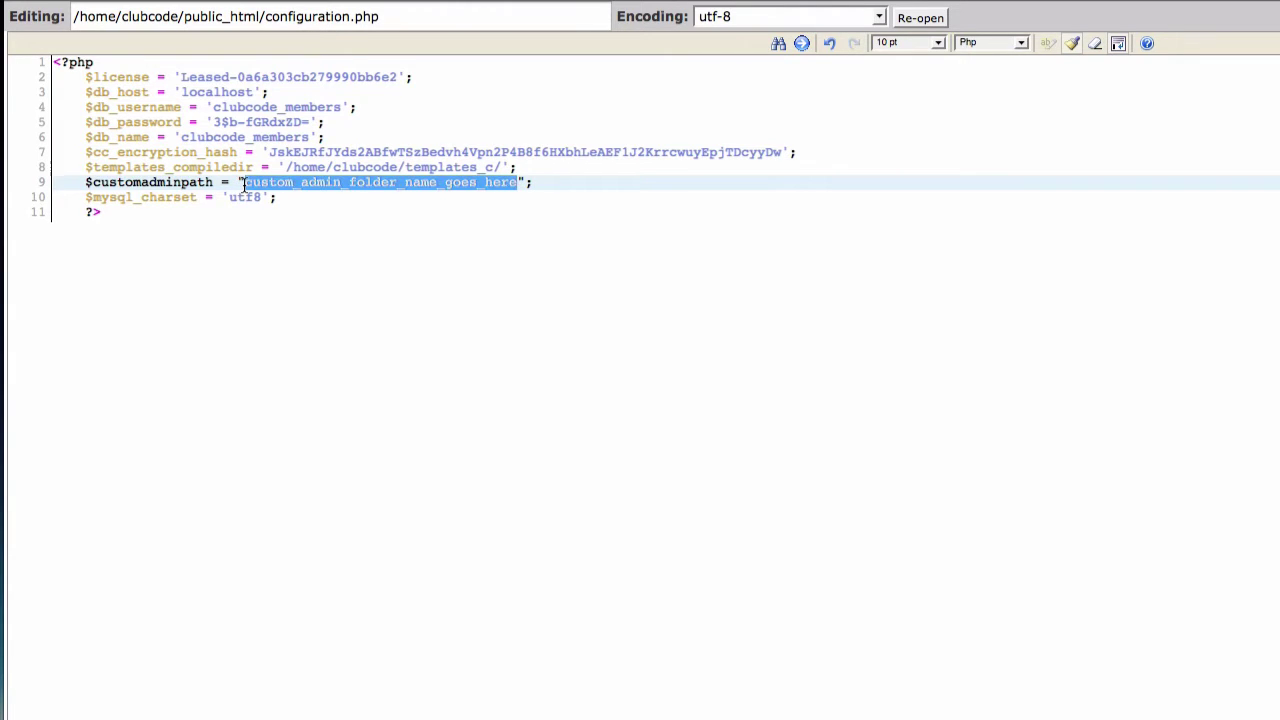
key(BackSpace)
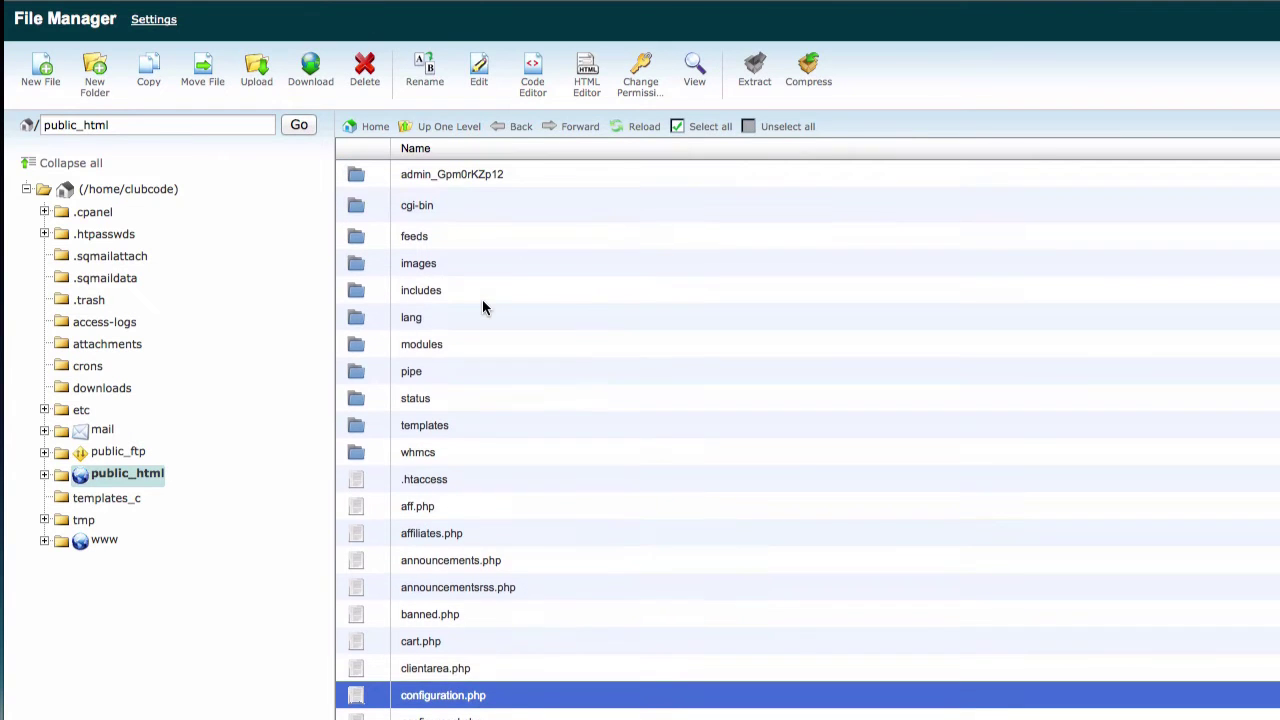
click(451, 166)
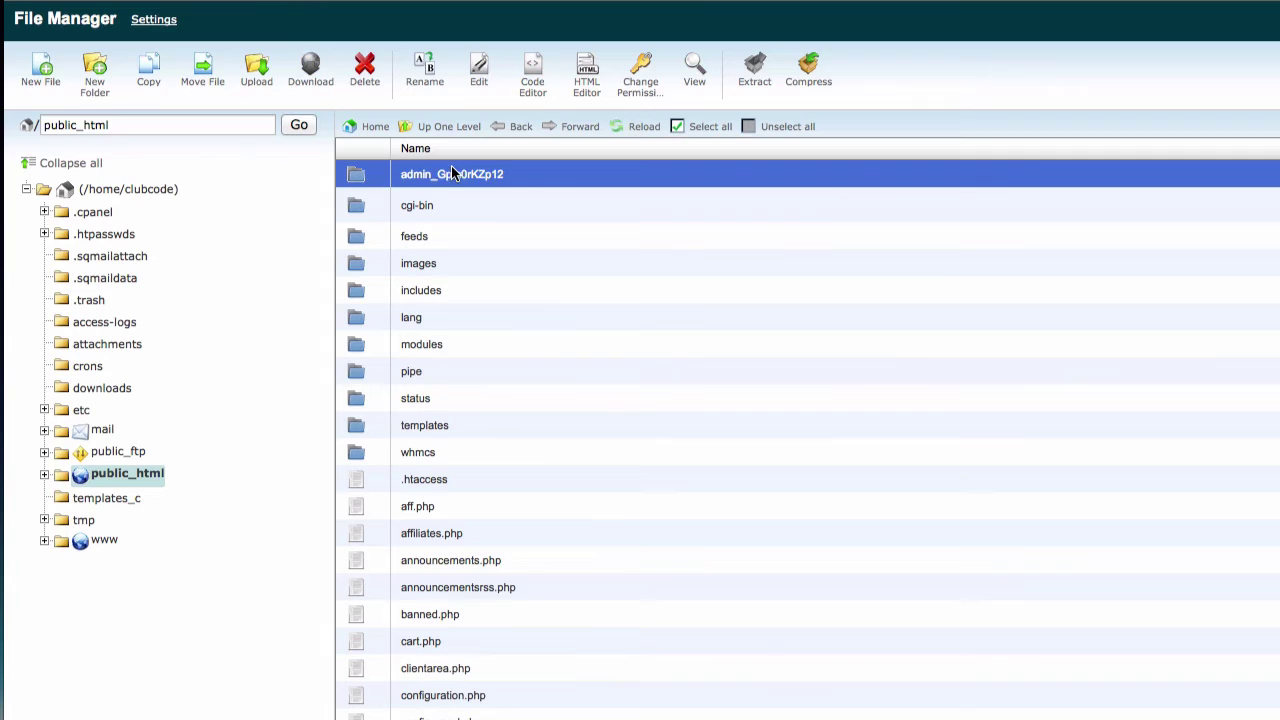
click(466, 176)
double_click(466, 176)
key(super+c)
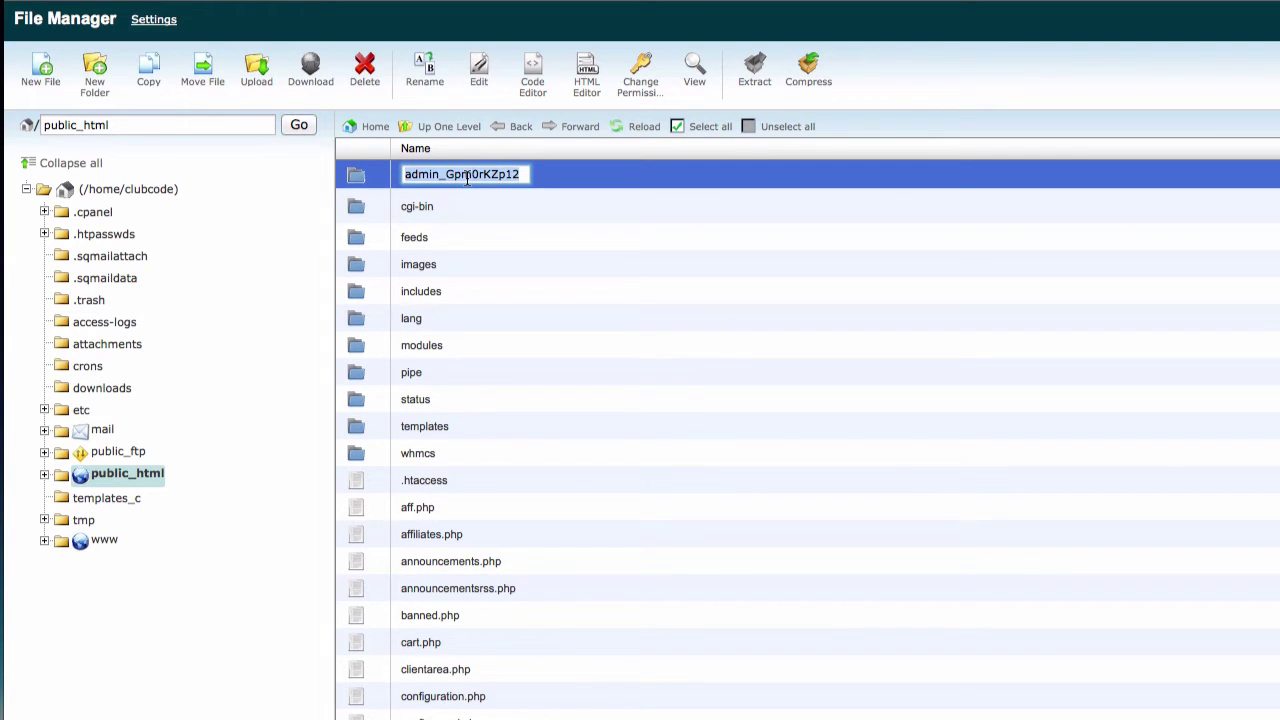
click(535, 262)
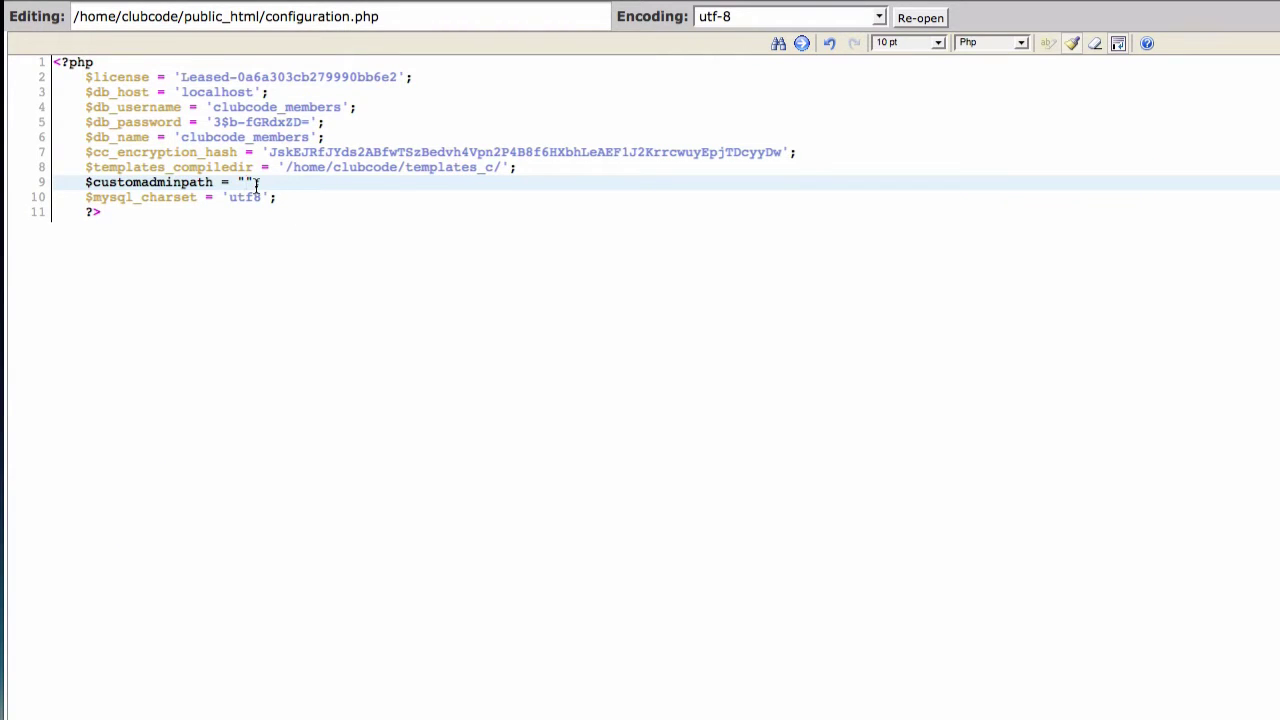
key(super+v)
click(343, 199)
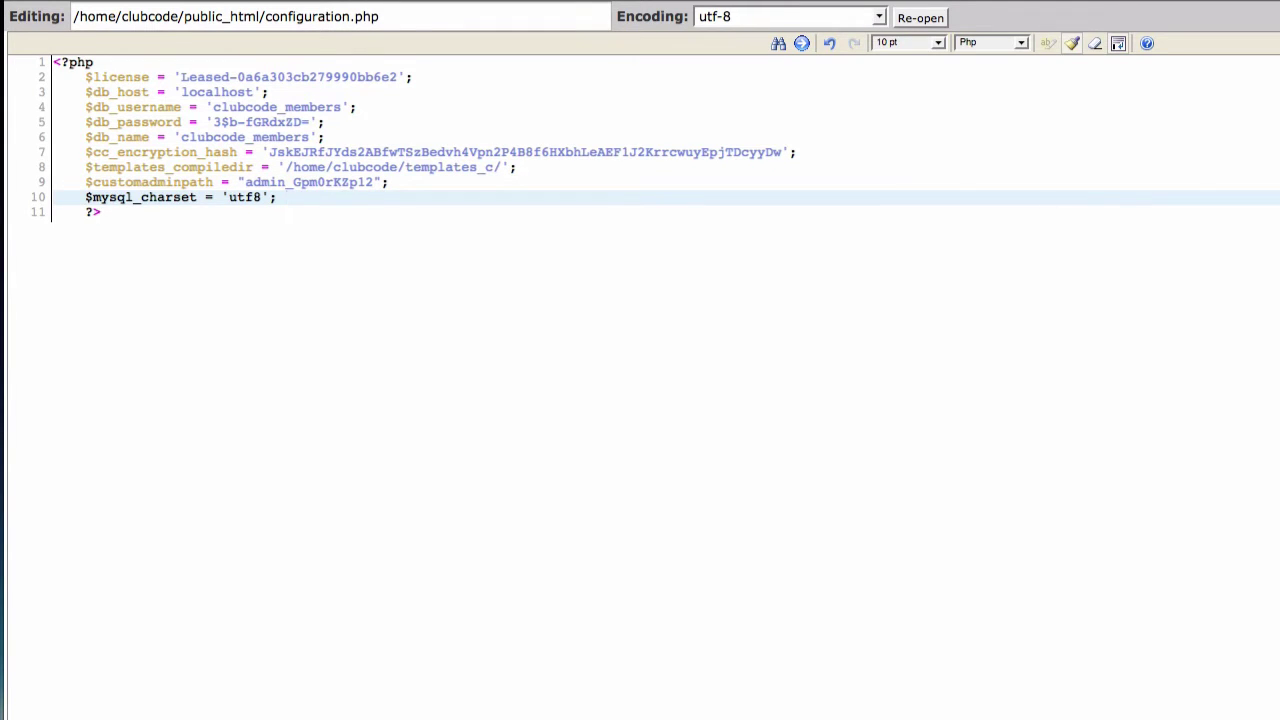
key(ctrl+s)
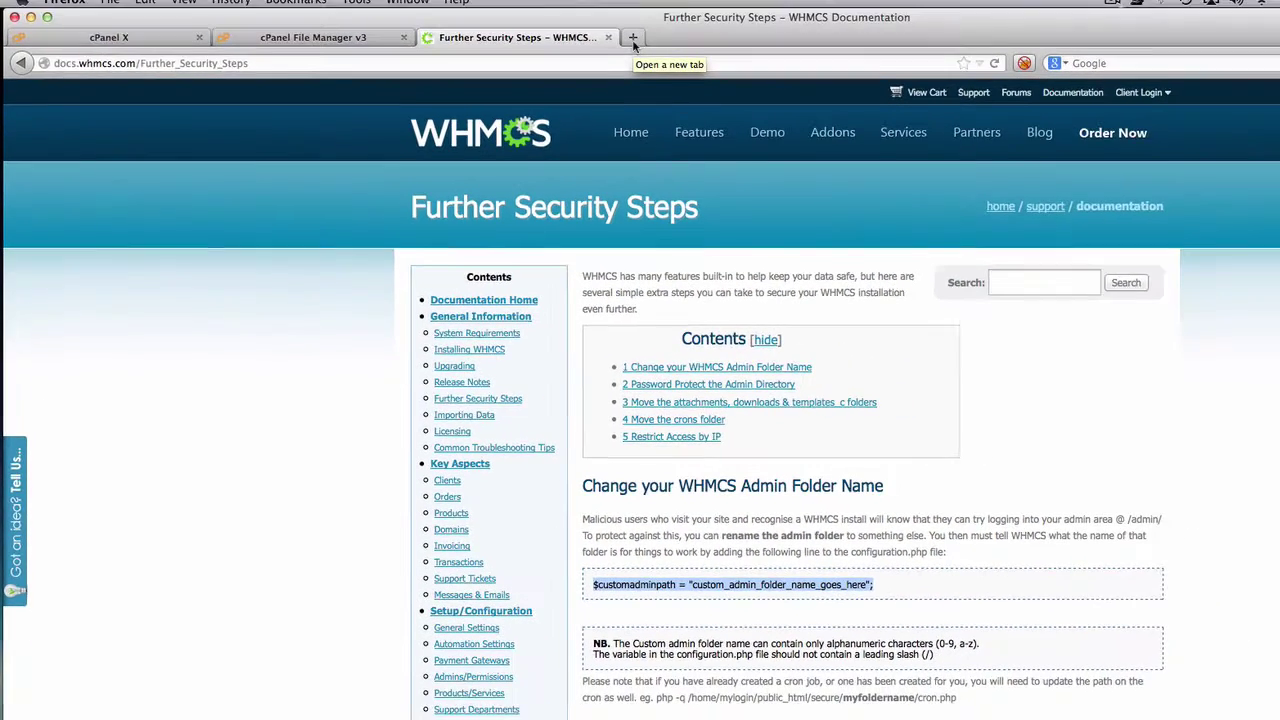
- Log in to WHMCS admin via the saved bookmark with 'remember me' on, then close the up-to-date notice
click(618, 48)
click(290, 12)
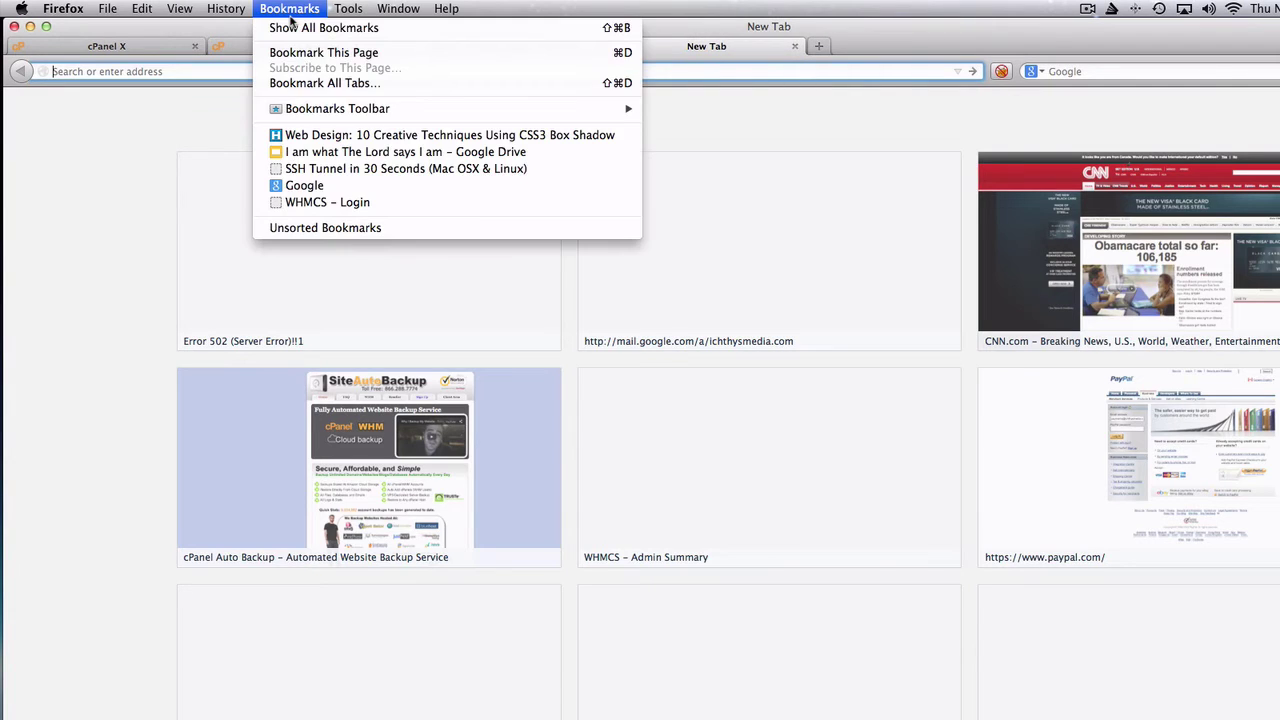
click(352, 204)
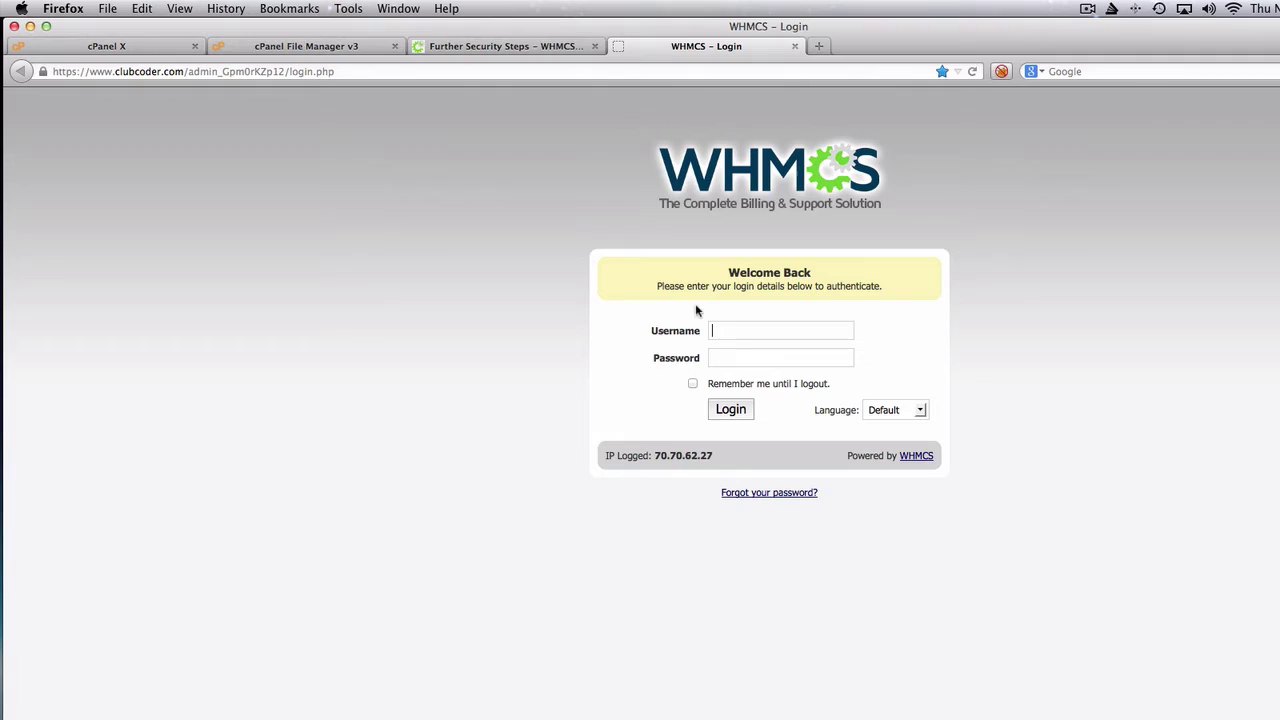
text(cc)
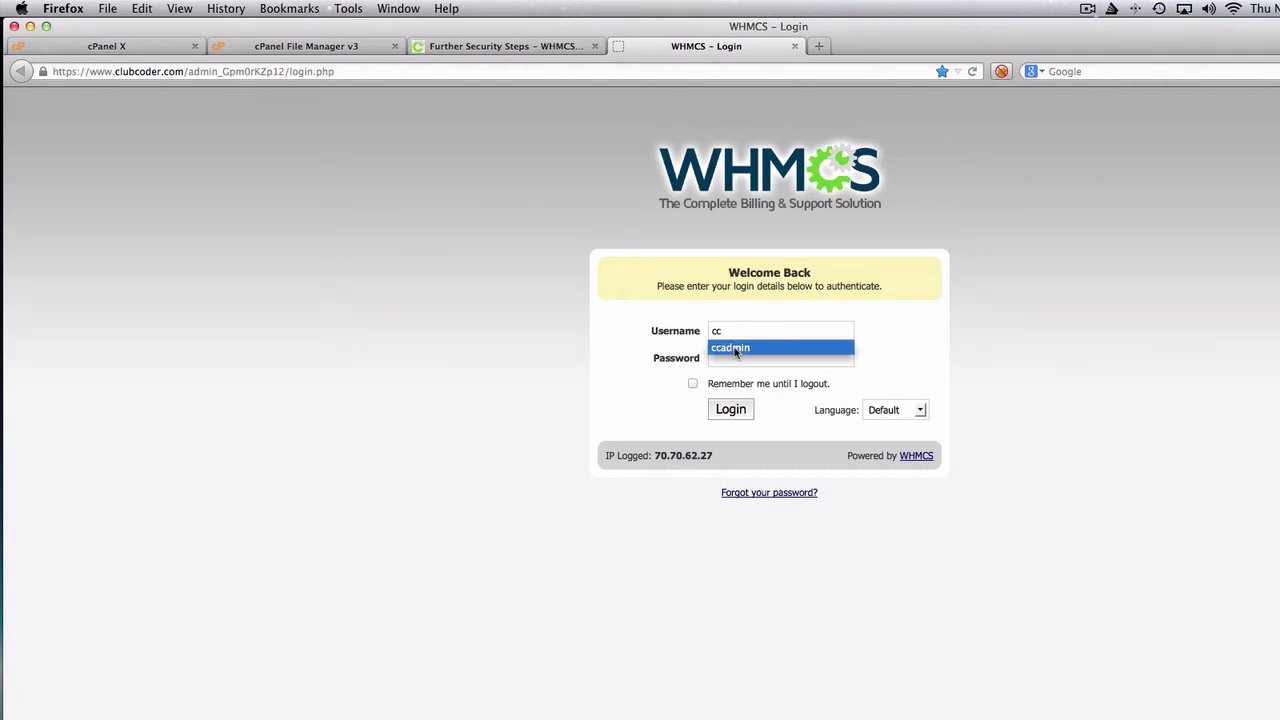
click(735, 350)
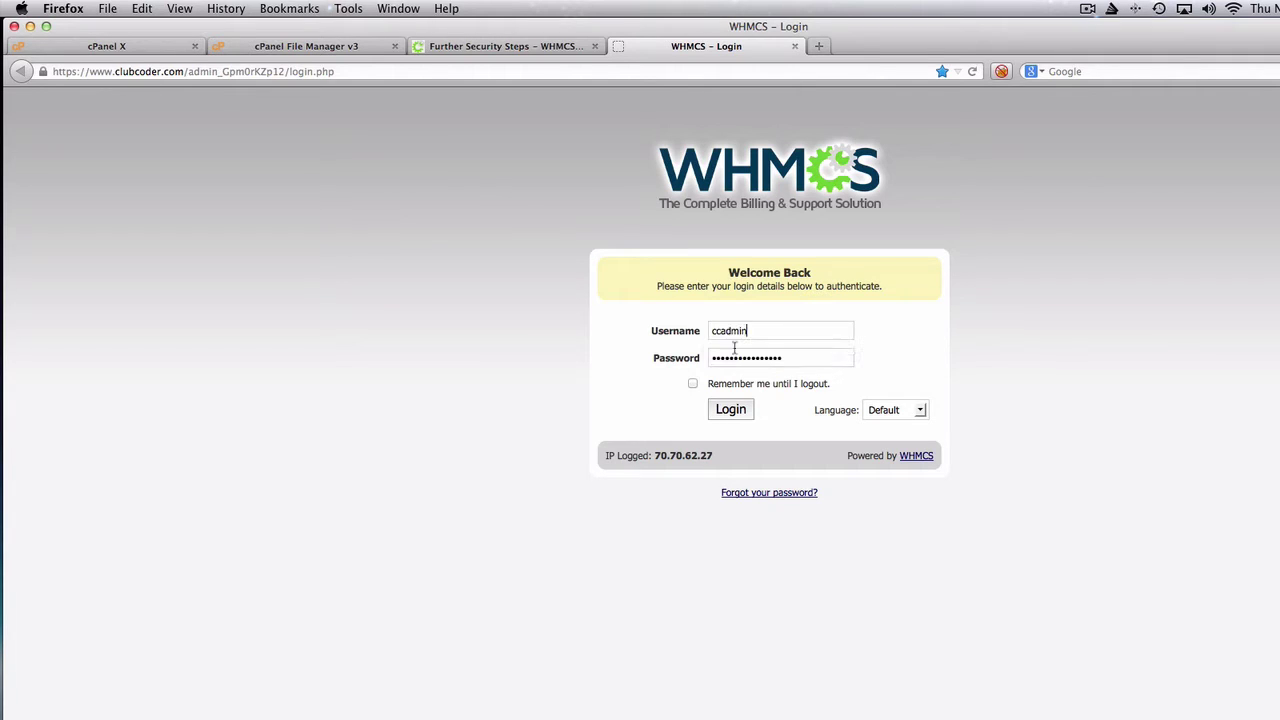
click(694, 385)
click(735, 416)
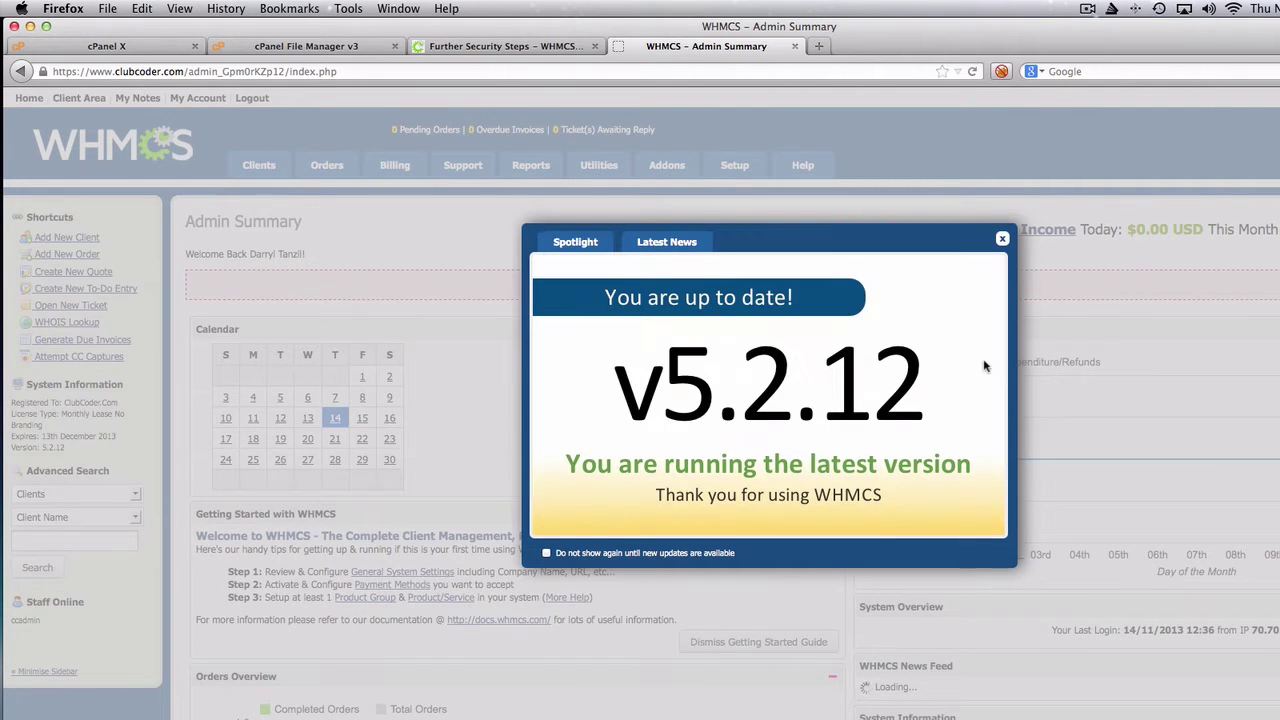
click(1002, 239)
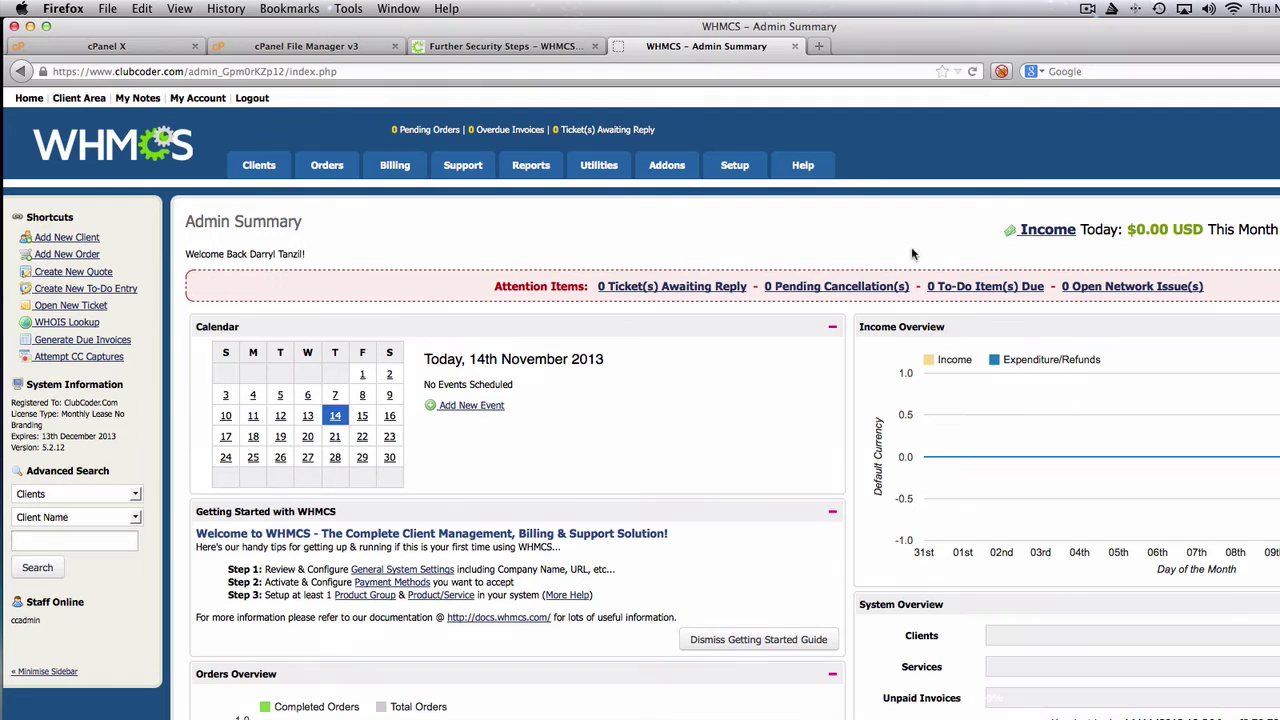
- Close the WHMCS Admin Summary tab and the cPanel File Manager v3 tab
click(794, 47)
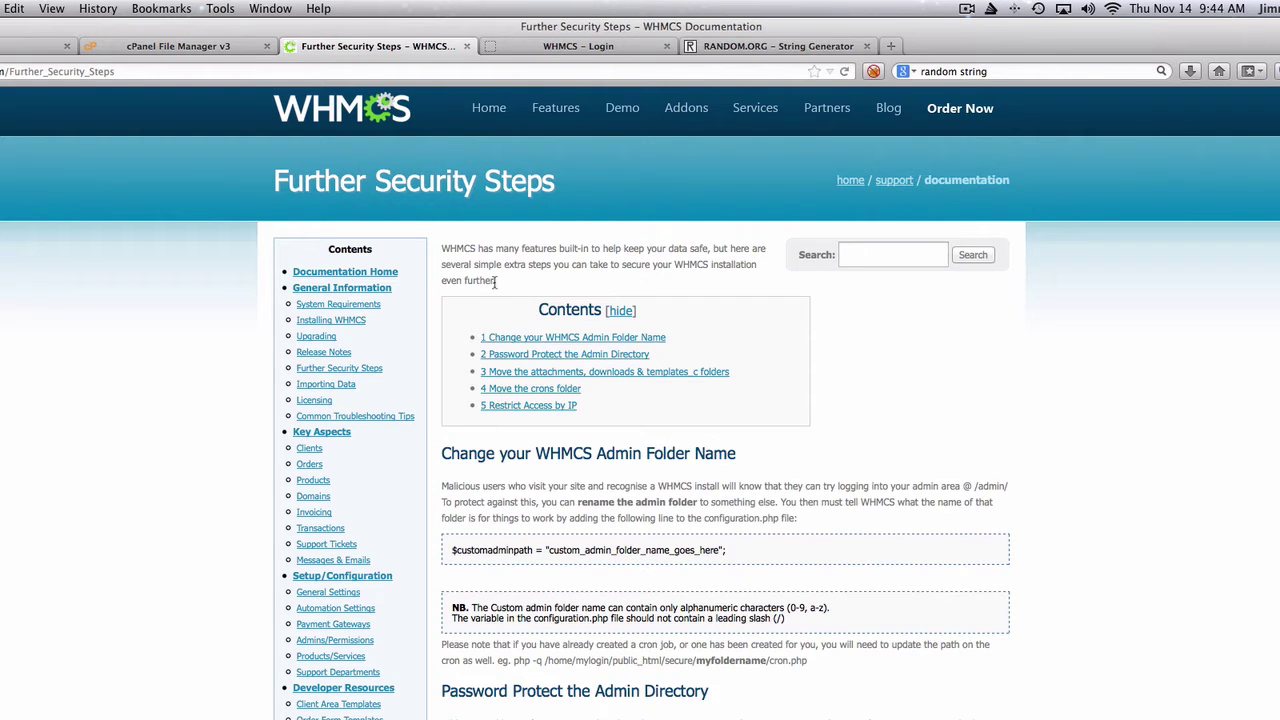
click(194, 55)
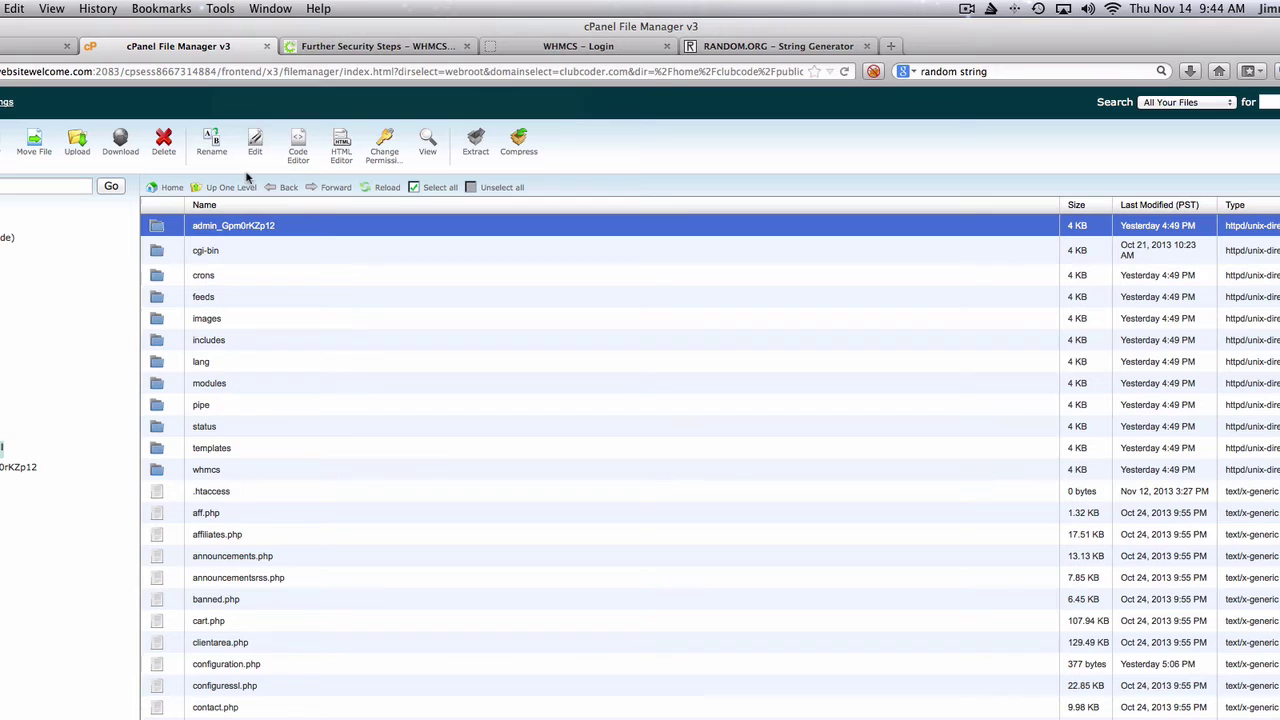
click(266, 46)
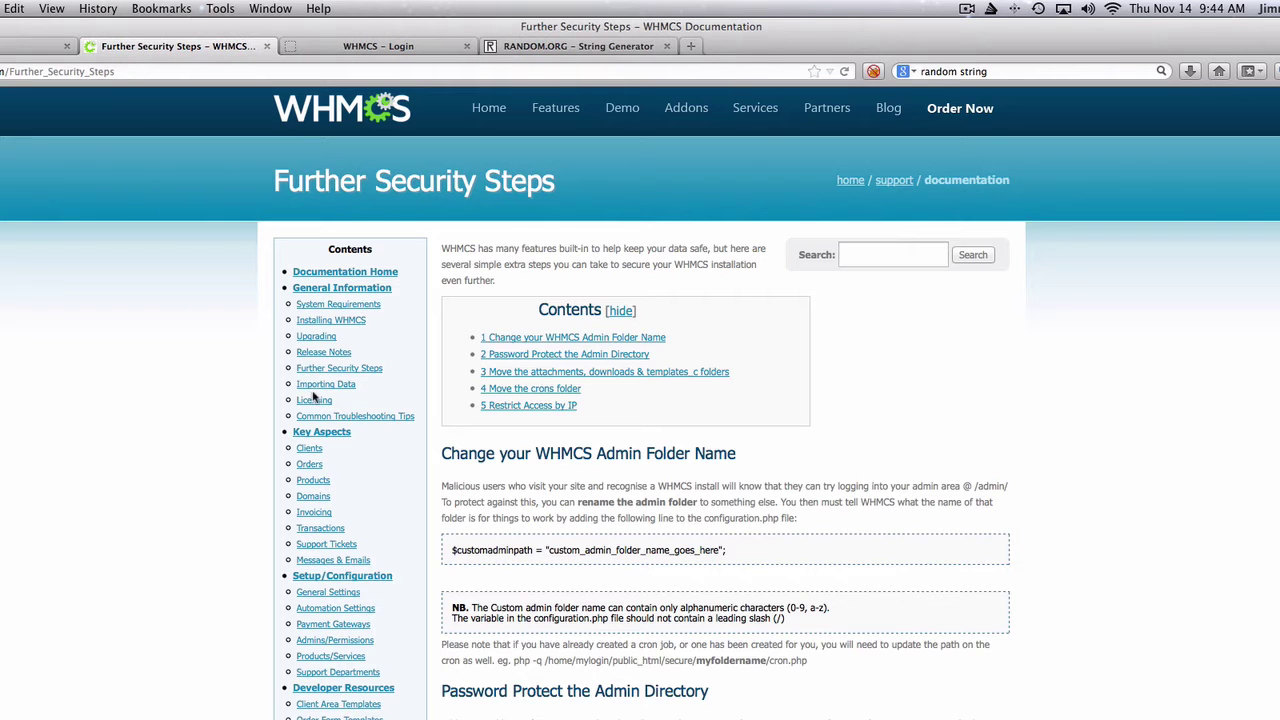
- Find 'passwo' in cPanel and open Password Protect Directories on the Web Root
click(32, 46)
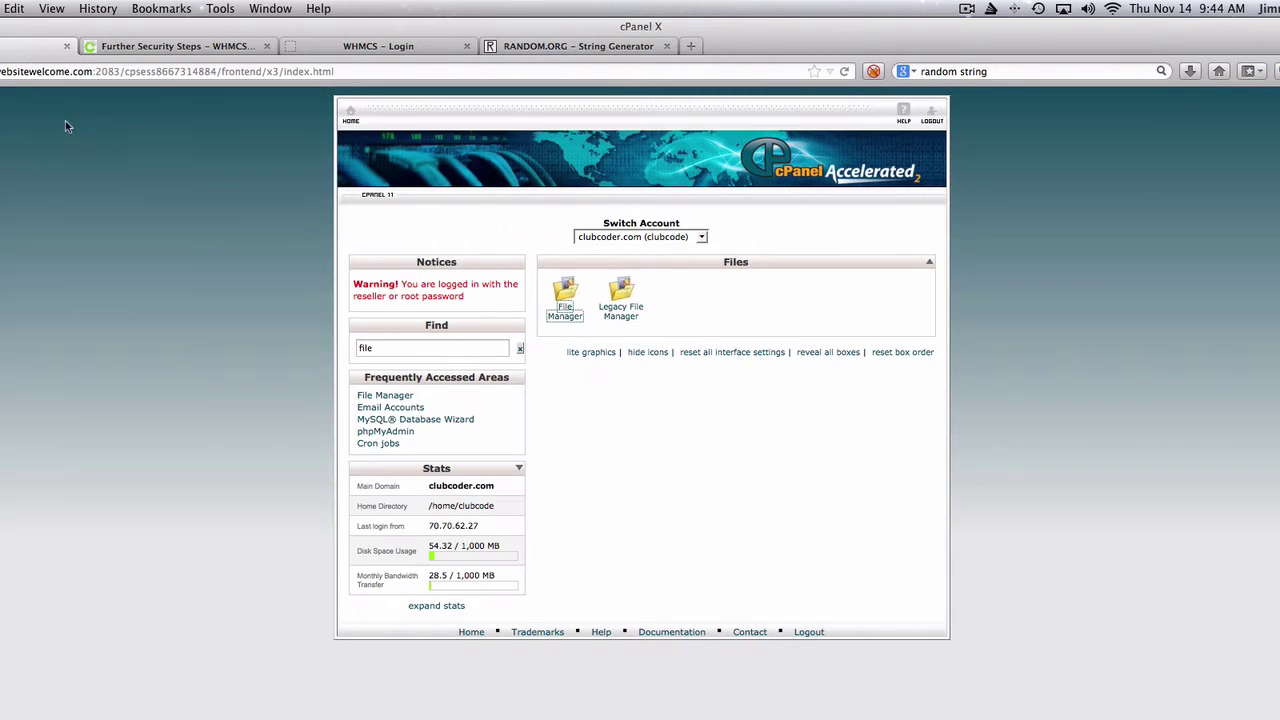
click(416, 344)
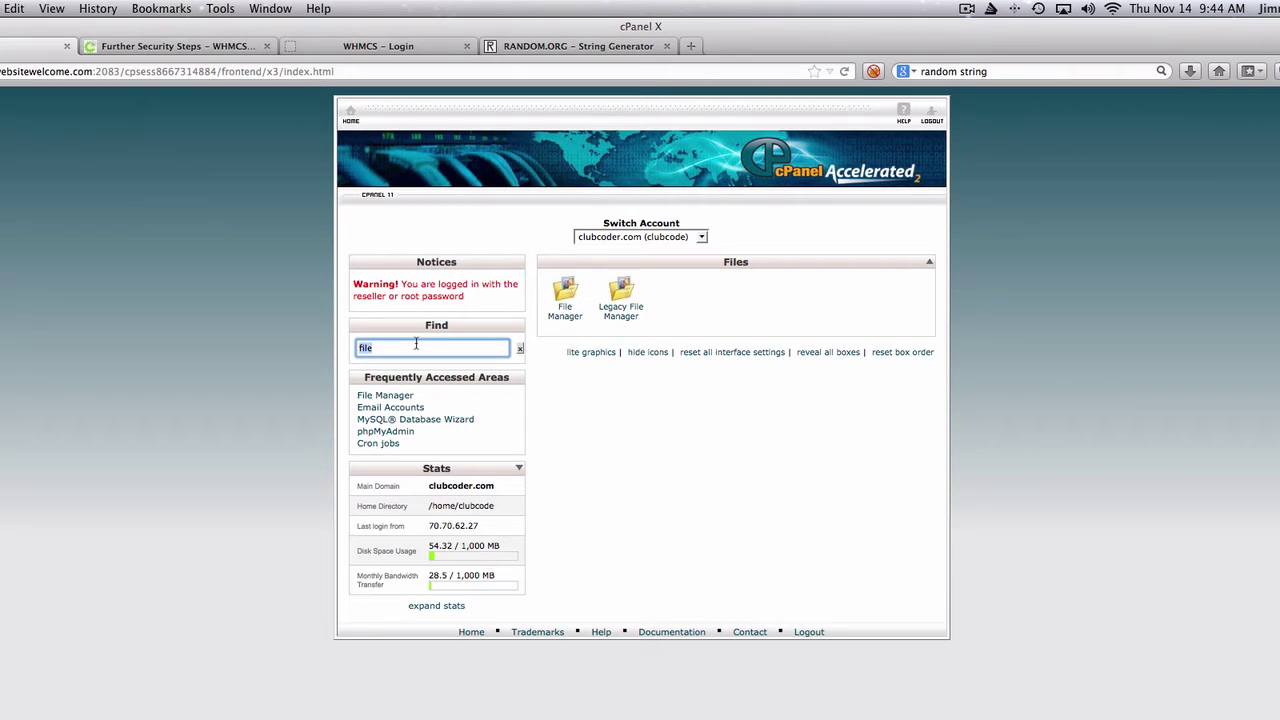
text(passwo)
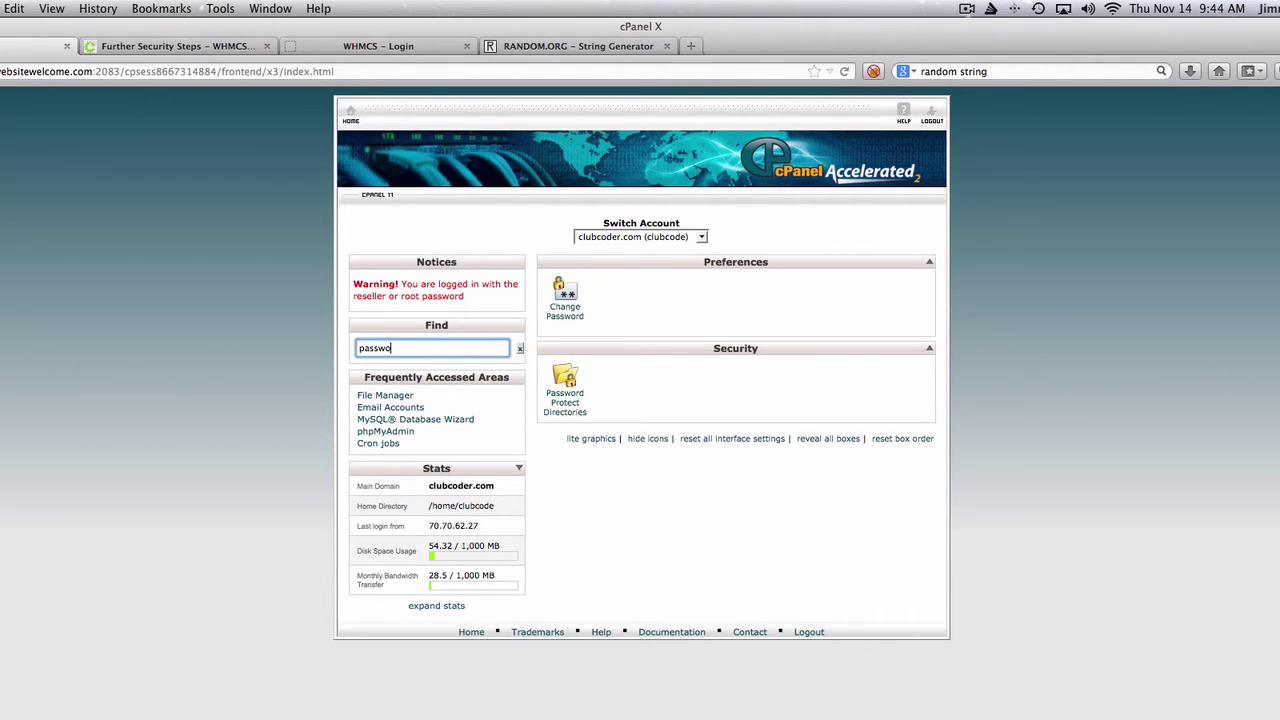
click(575, 404)
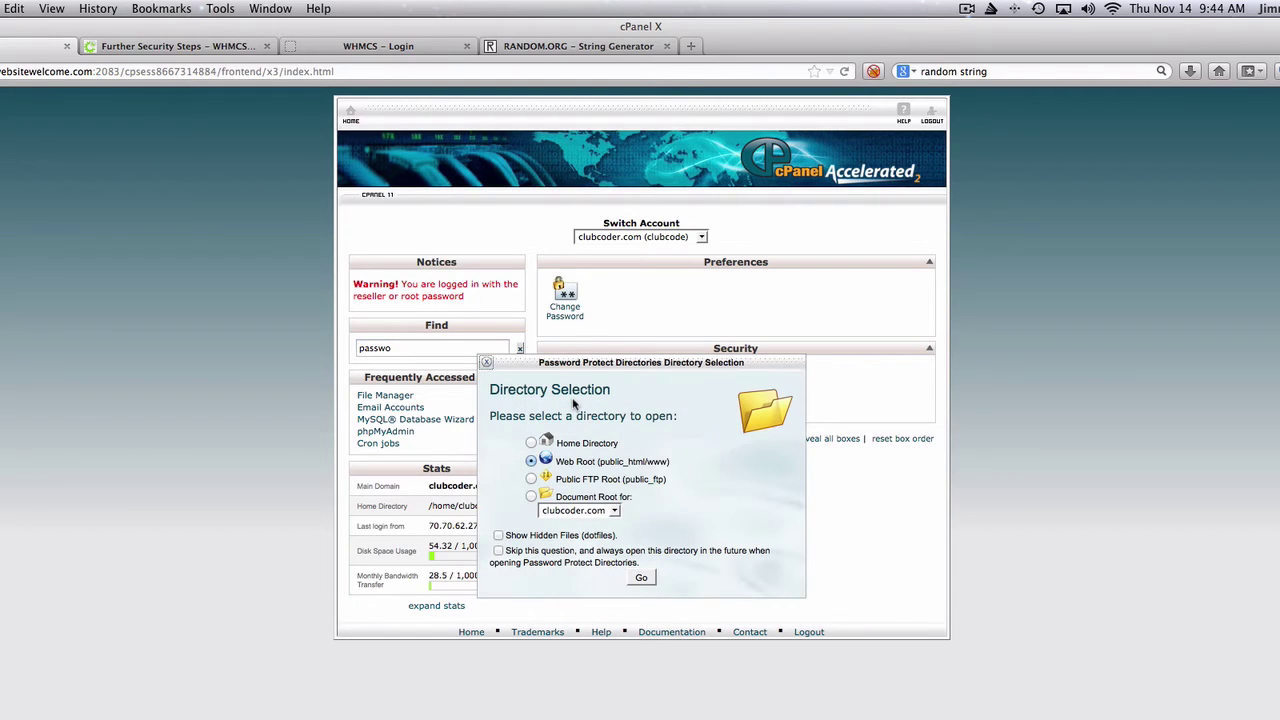
click(643, 580)
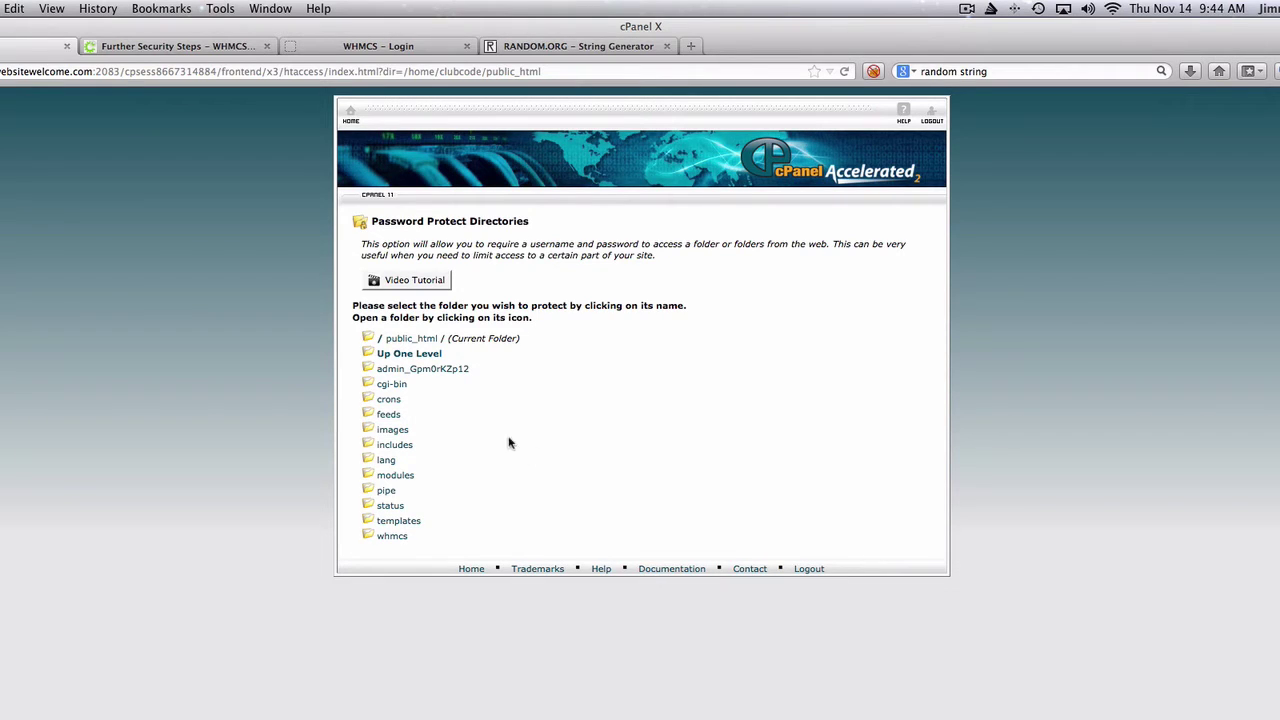
- Enable password protection on admin_Gpm0rKZp12 and name the protected directory 'Admin Only'
click(450, 378)
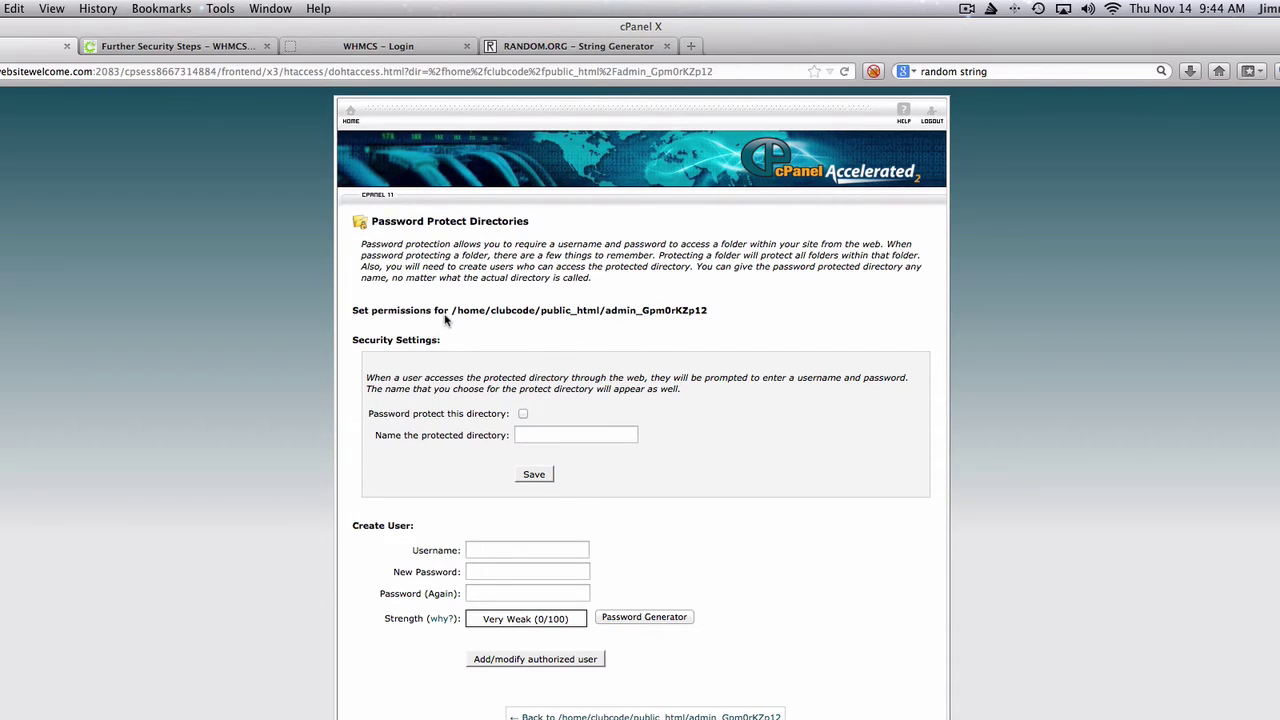
click(522, 414)
click(552, 432)
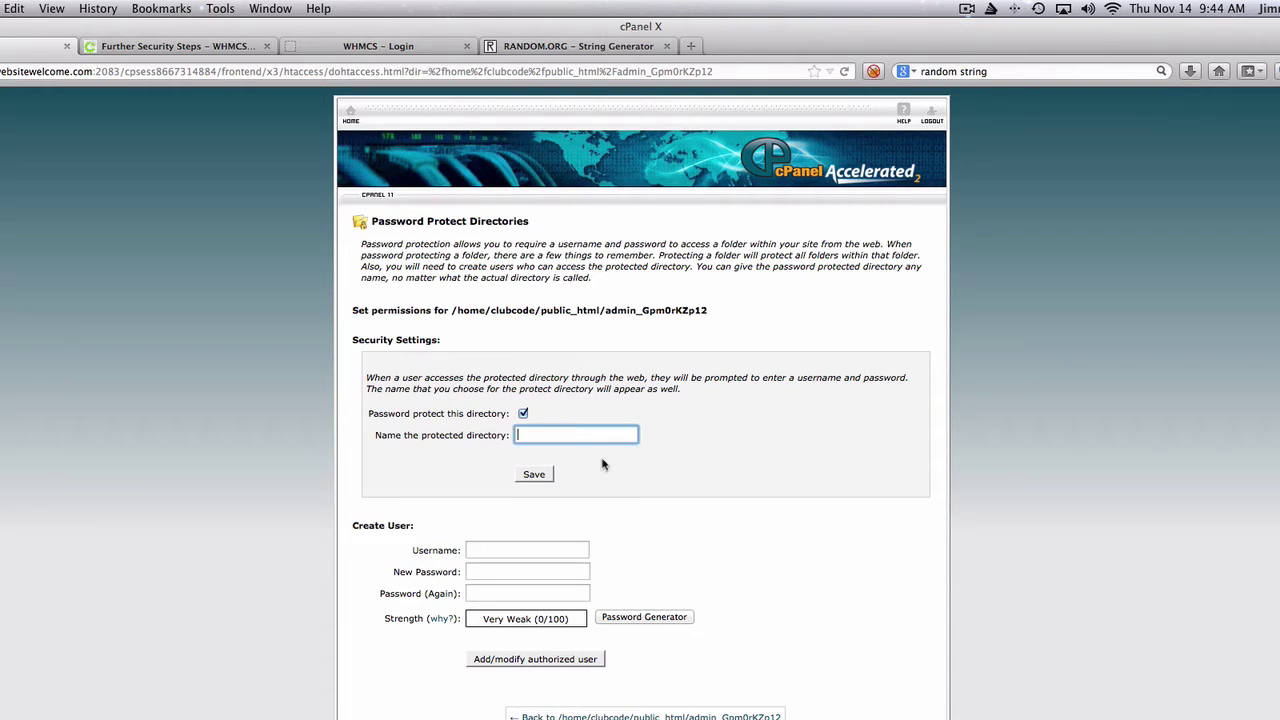
text(Admin Only)
- Enter the new user's username and paste the generated strong password into both password fields
click(583, 549)
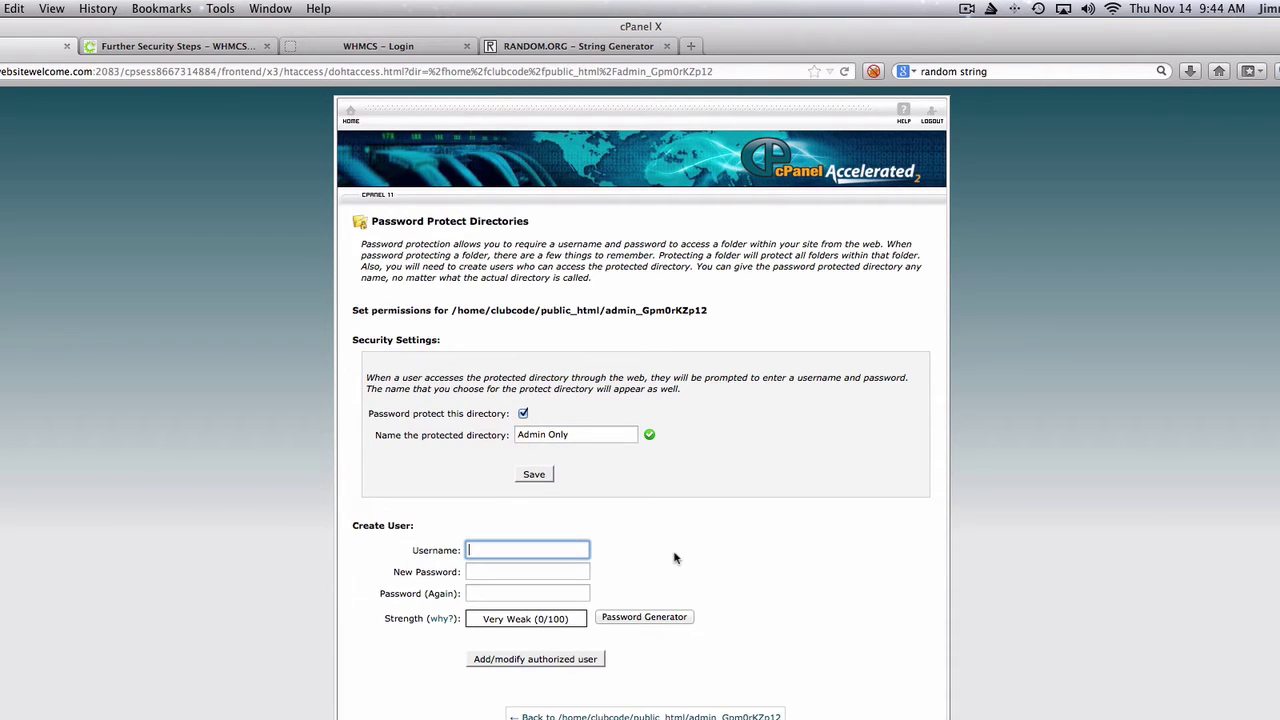
text(admin)
key(Tab)
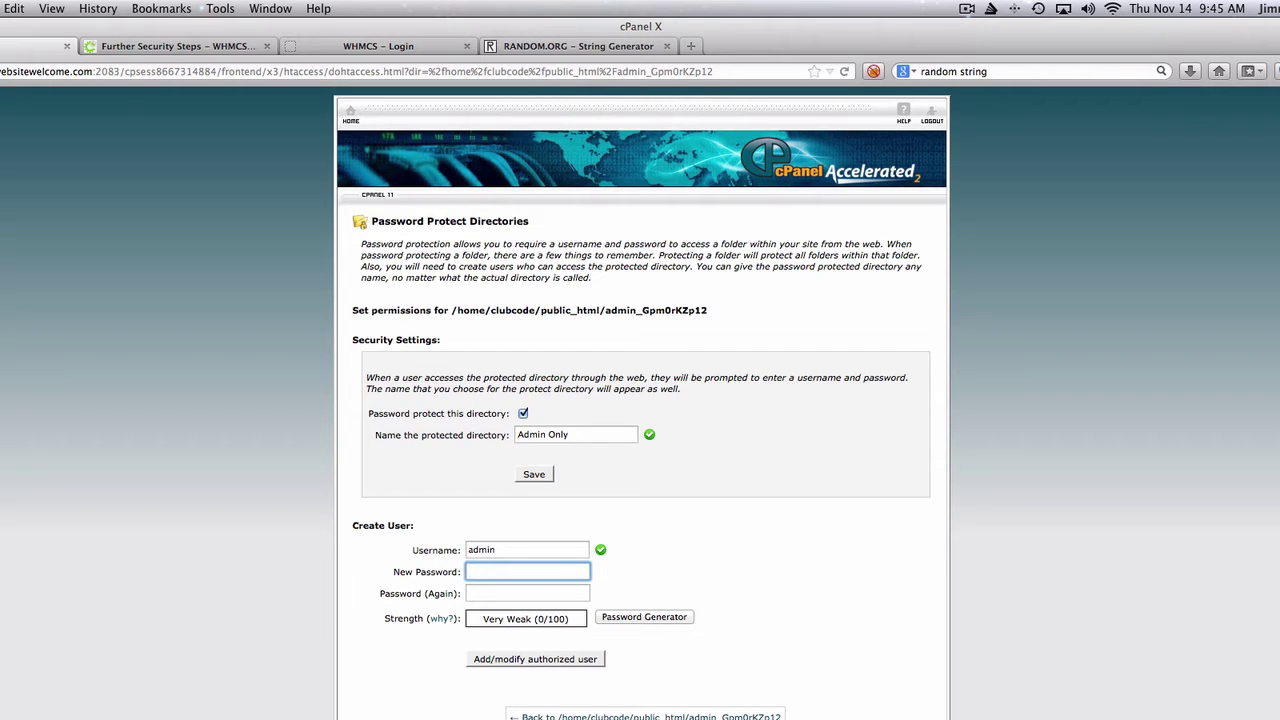
key(super+v)
key(Tab)
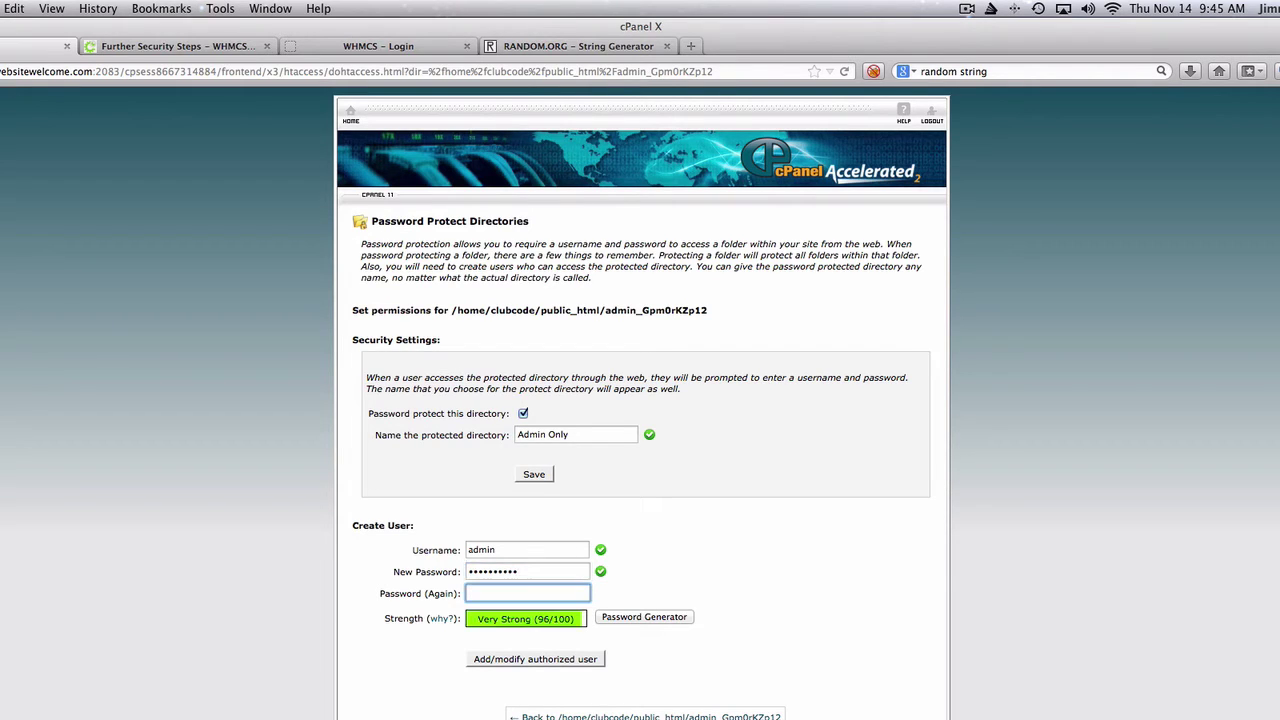
key(super+v)
click(541, 550)
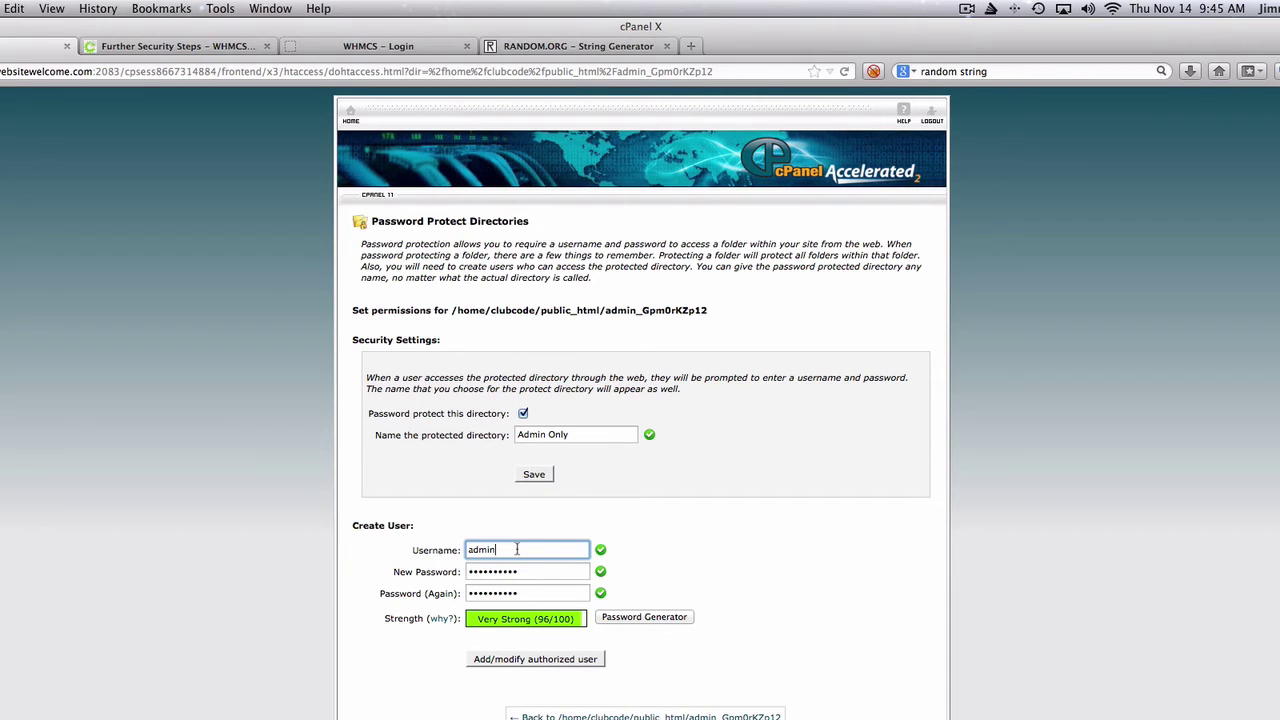
text(_cc)
- Add the authorized user, re-enter 'Admin Only' as the directory name, and save the protection
click(527, 660)
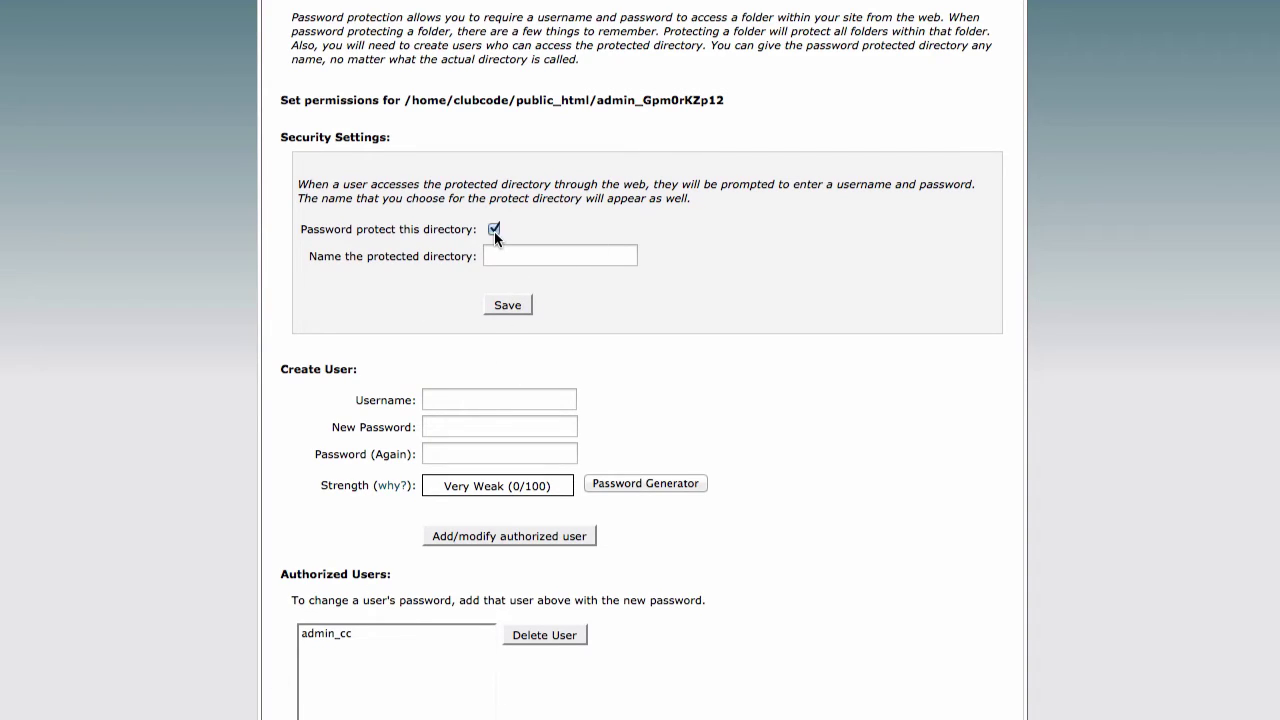
click(499, 257)
text(Admin O)
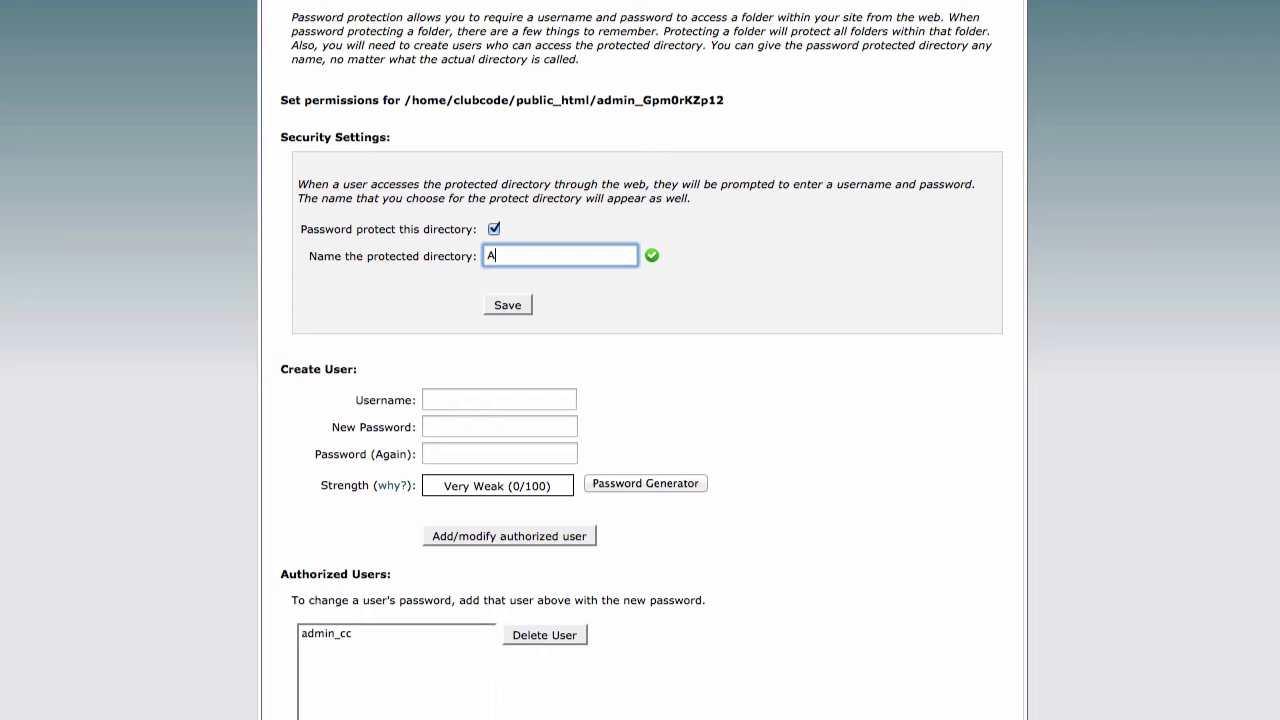
text(nl)
key(BackSpace)
key(BackSpace)
click(515, 307)
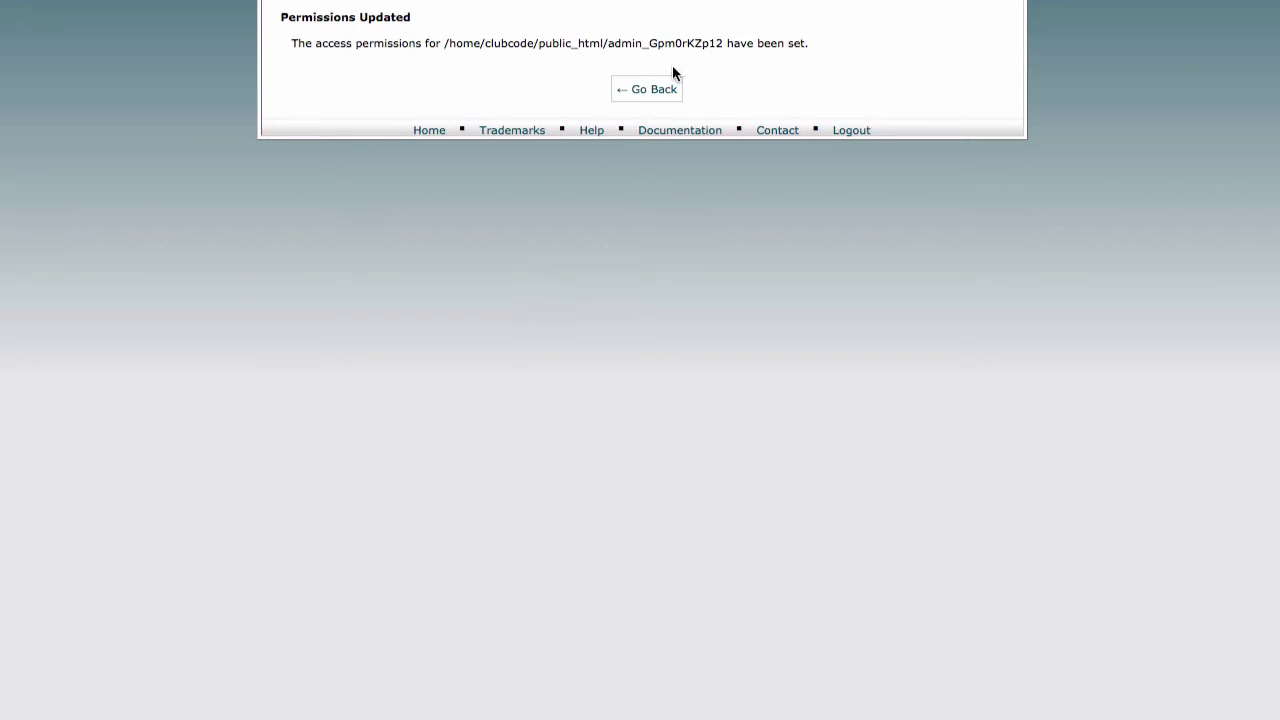
- Return from the confirmation page and start entering the username in the Admin Only prompt
click(672, 91)
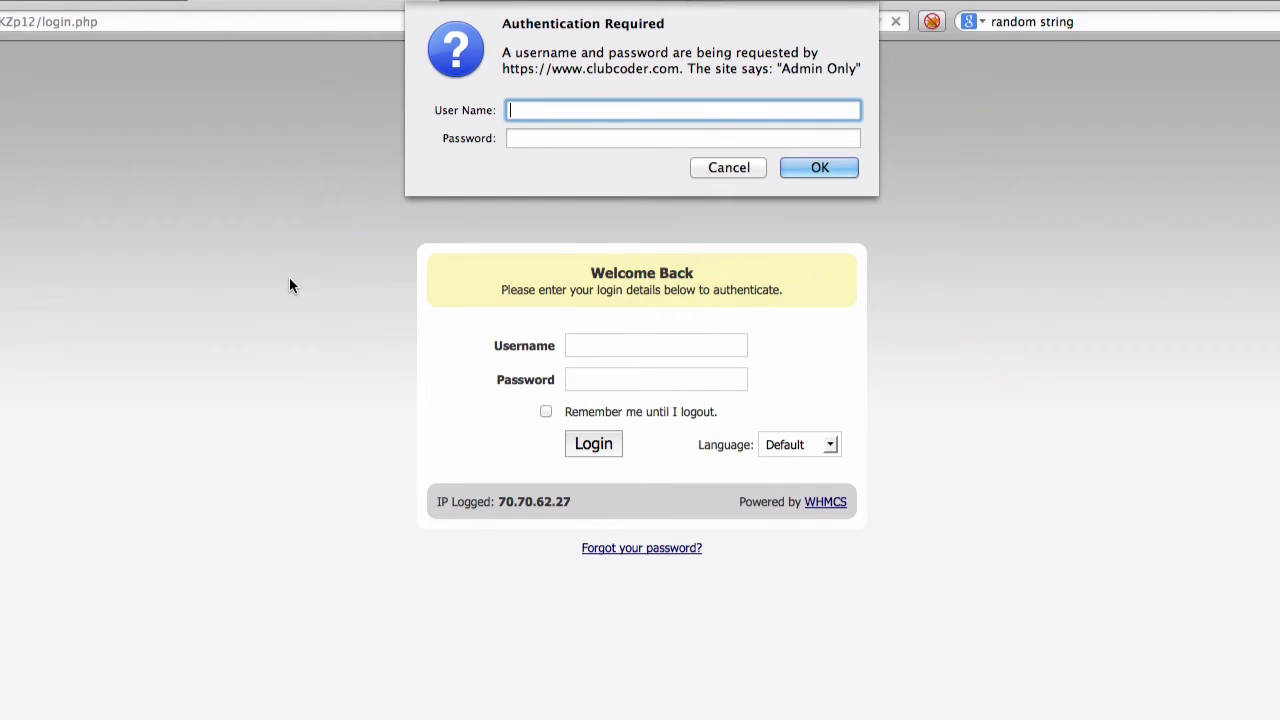
text(admin_cc)
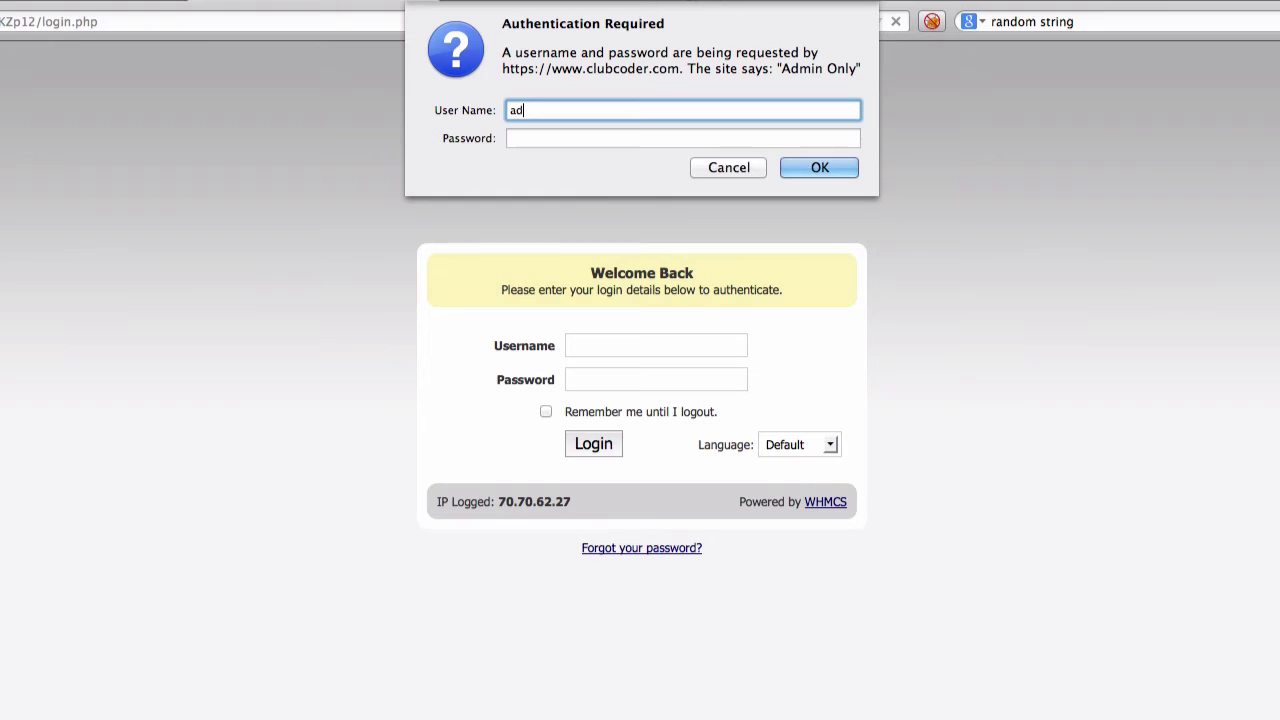
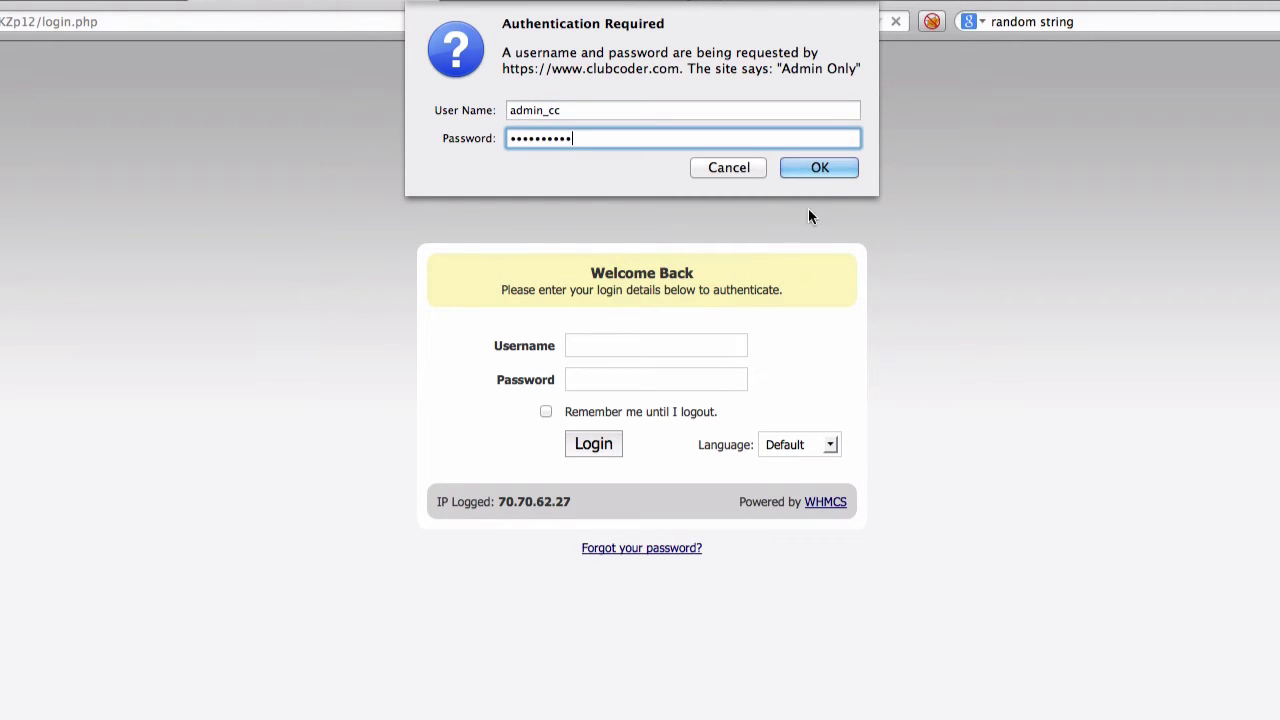
- Pass the Admin Only folder password prompt without saving the password, then return to the Further Security Steps guide
click(822, 167)
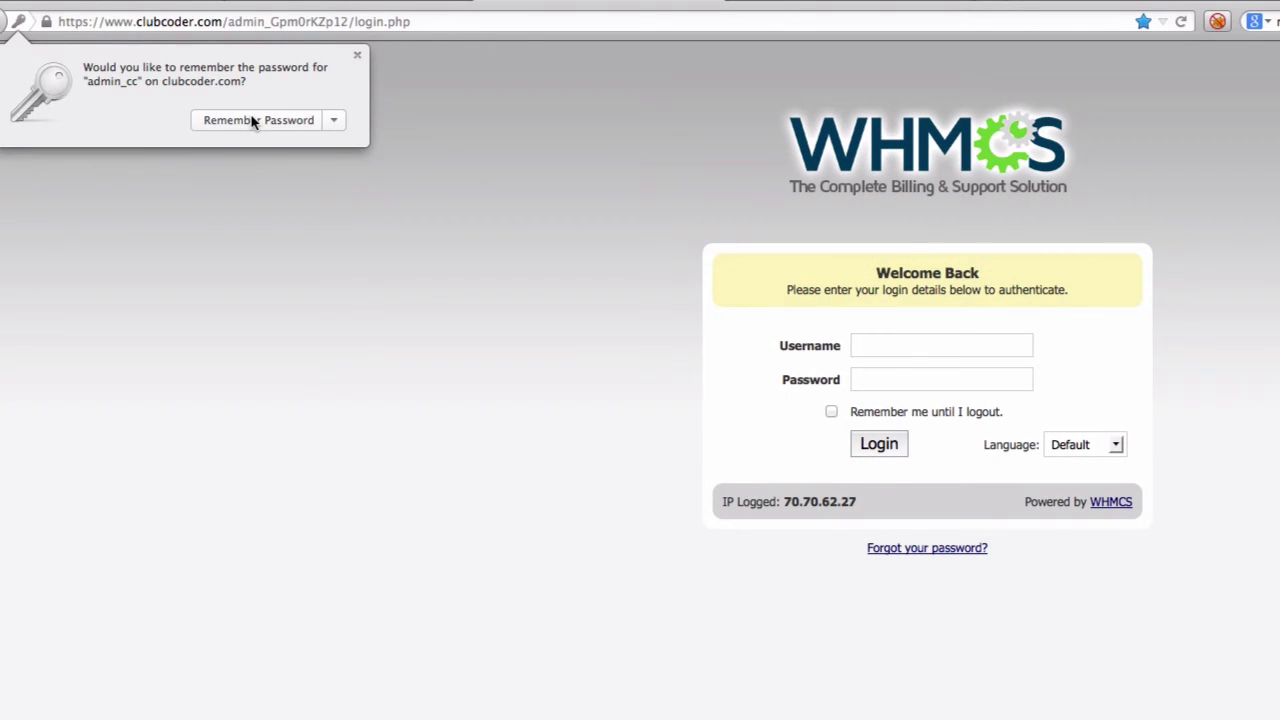
click(253, 121)
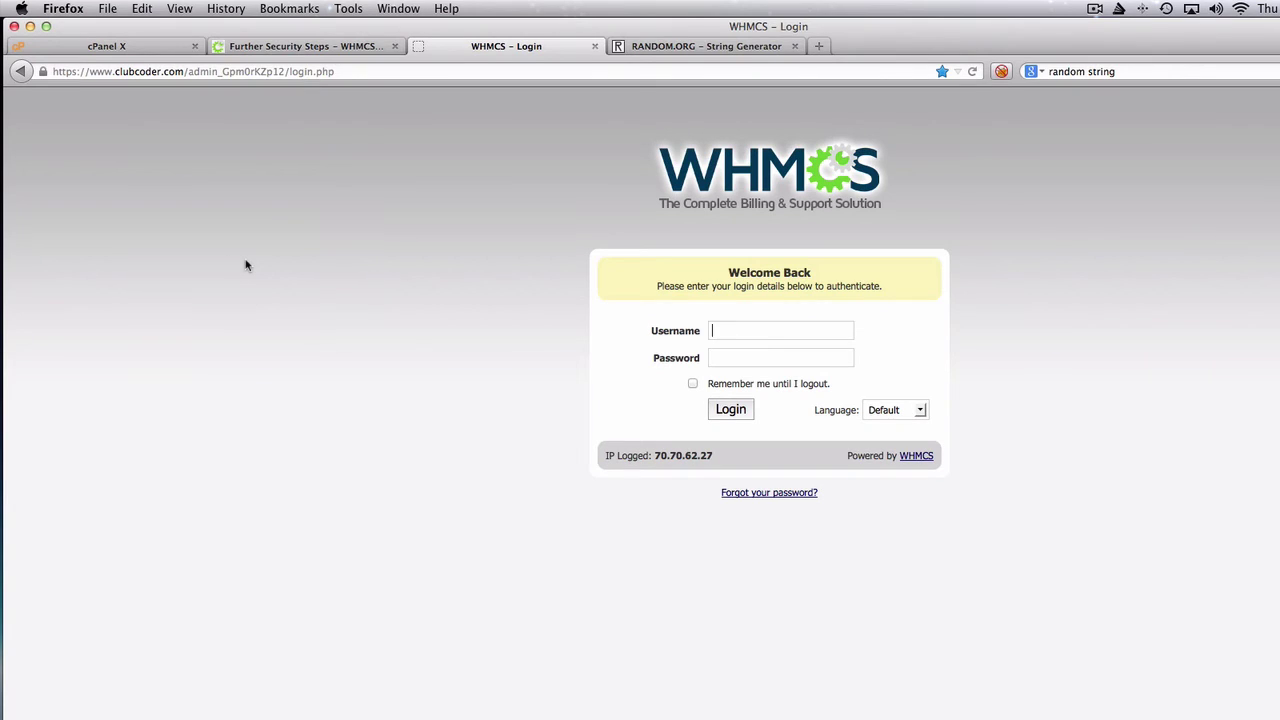
click(288, 47)
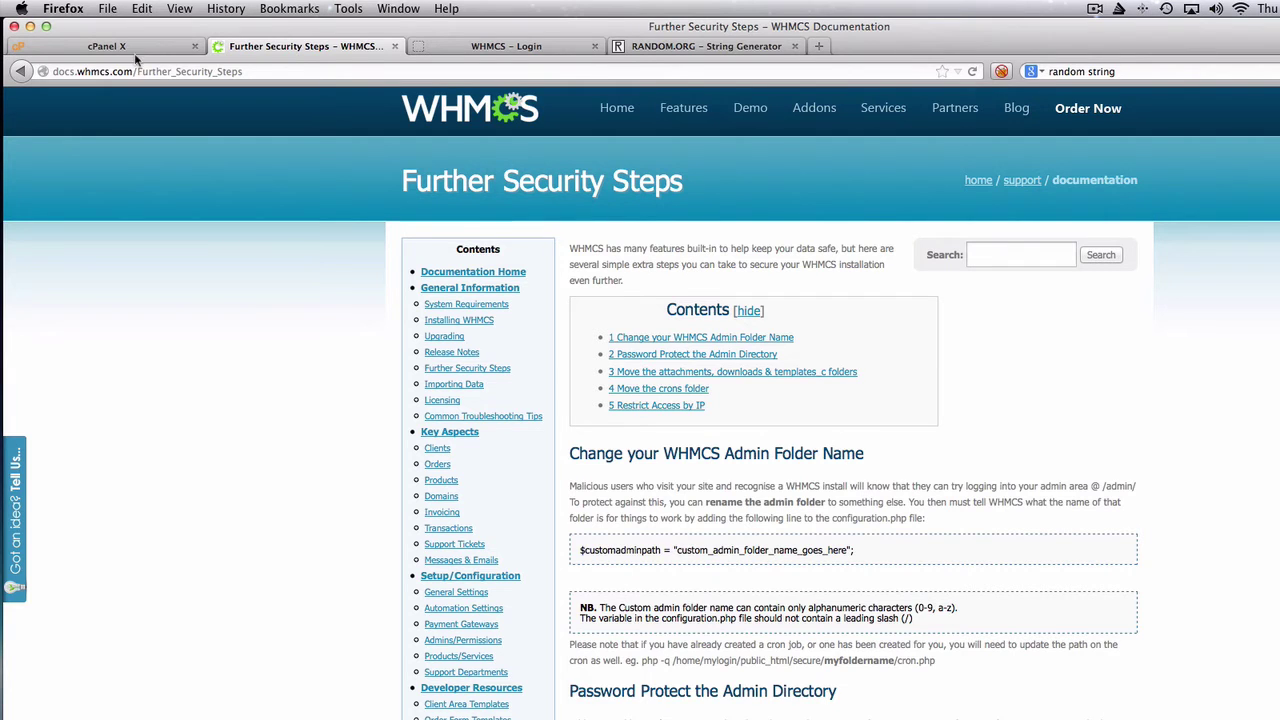
- Check the admin folder protection in cPanel, then scroll the guide to the Move the crons folder section
click(62, 46)
scroll(466, 579, down, 2)
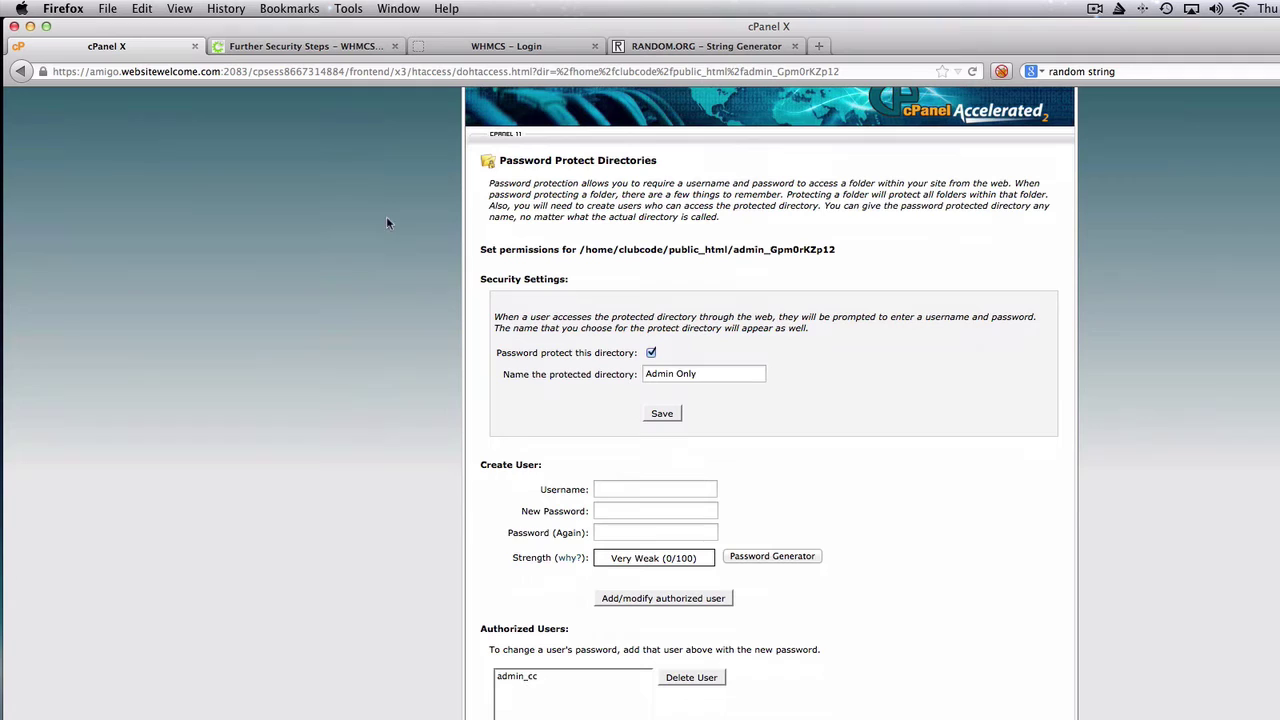
click(300, 46)
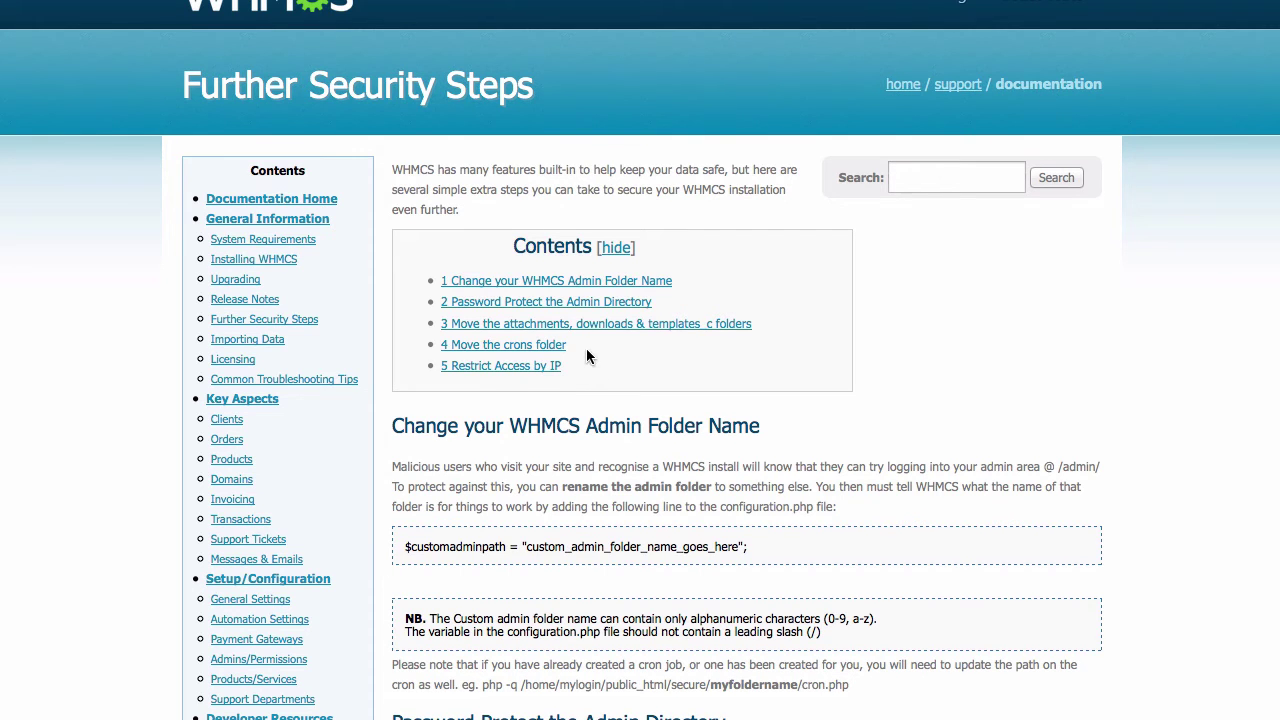
scroll(586, 352, down, 5)
scroll(588, 355, down, 5)
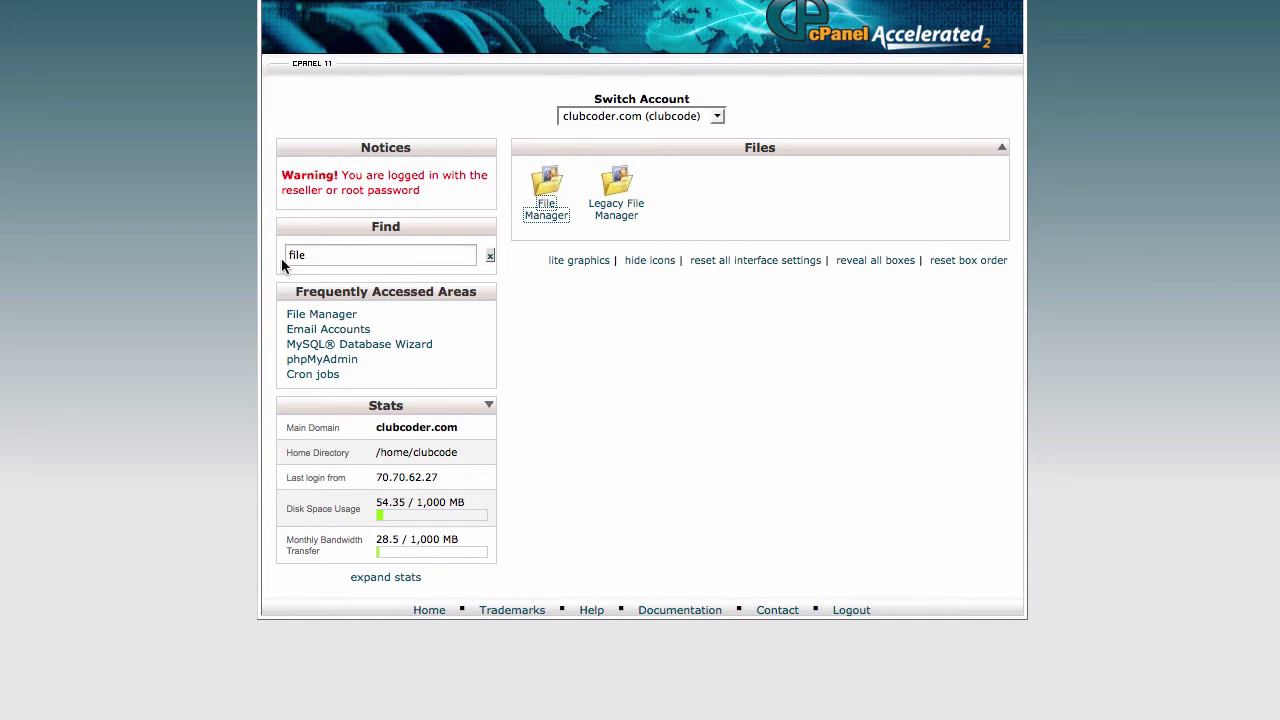
- Move the crons folder from public_html into the /home/clubcode home directory and confirm it's there
click(548, 213)
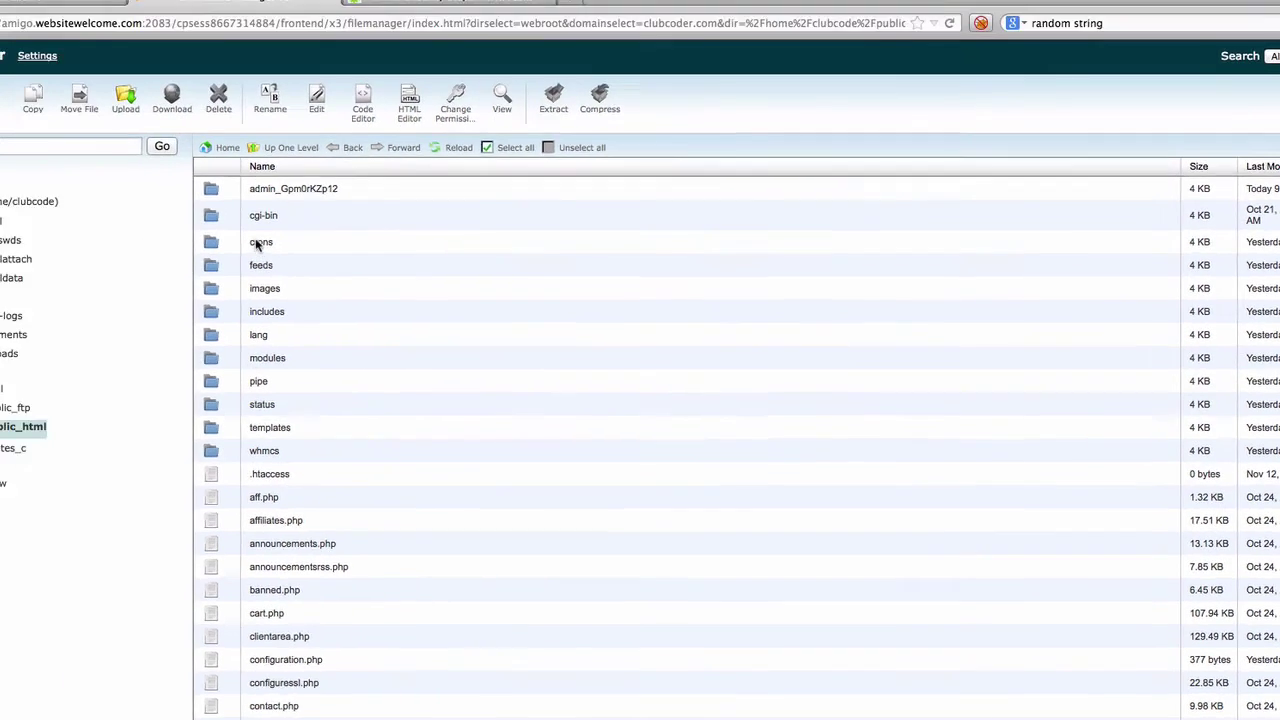
click(91, 165)
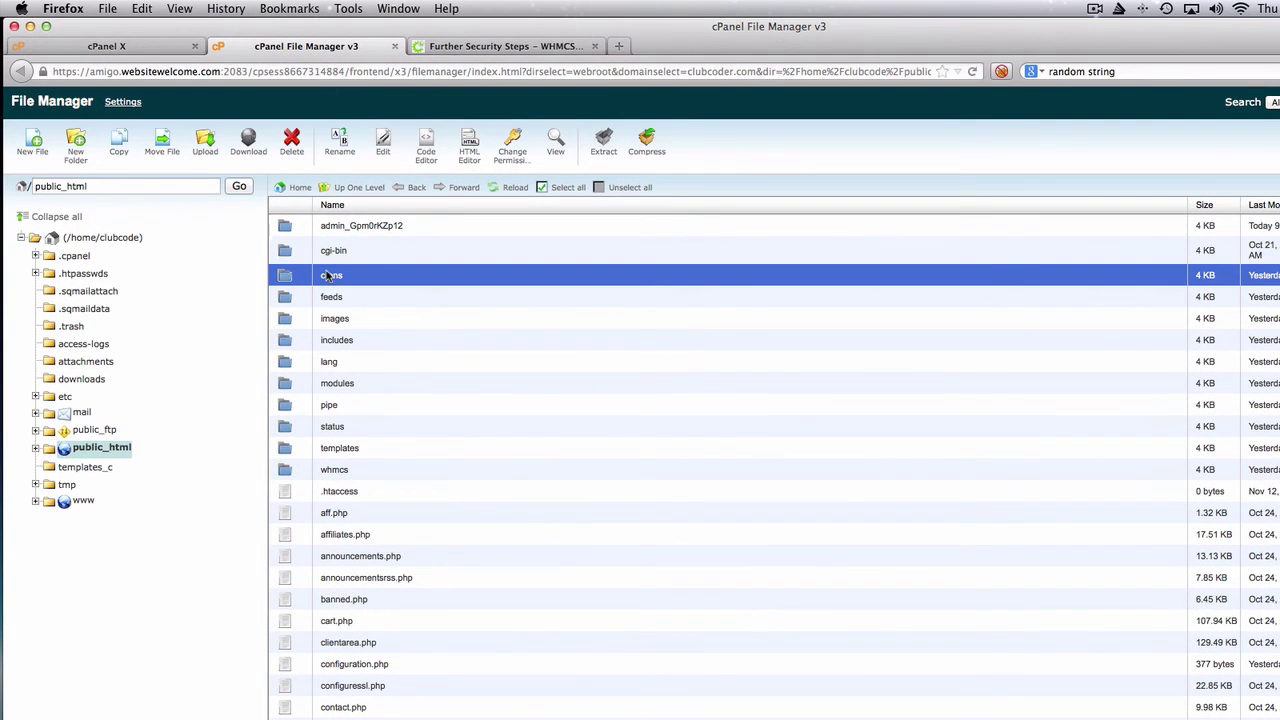
click(163, 150)
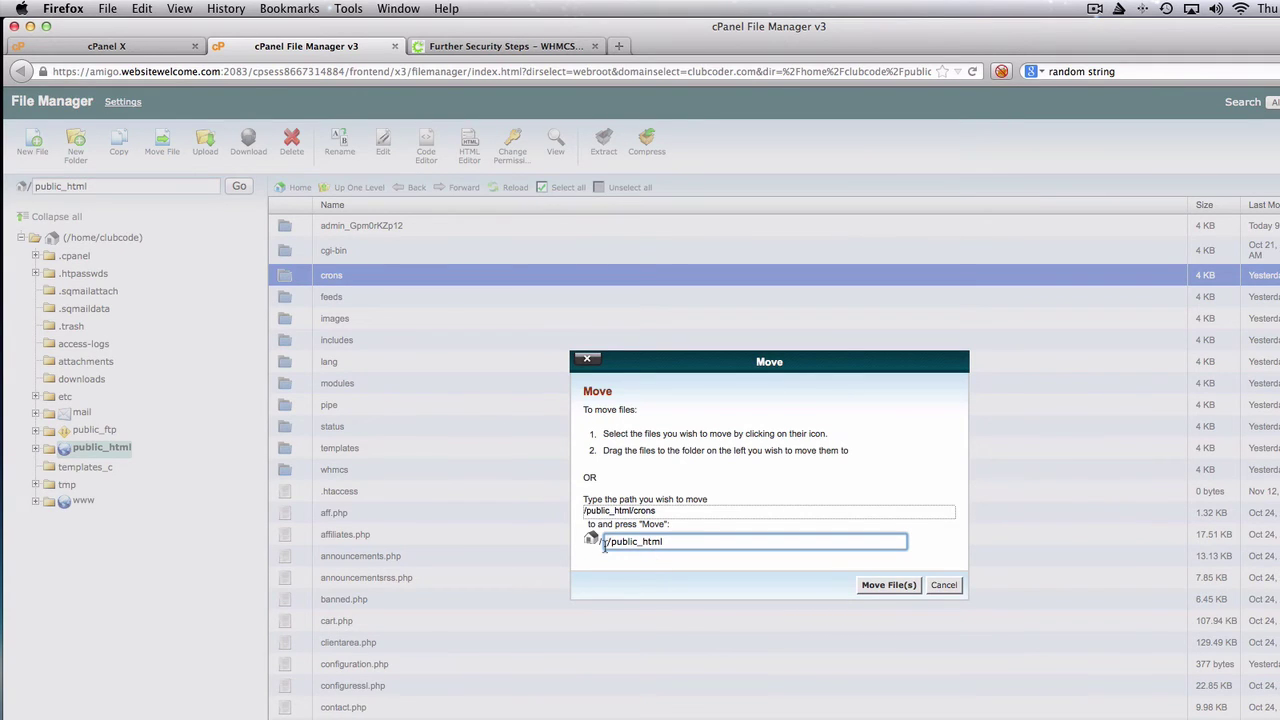
drag(604, 545, 707, 537)
key(BackSpace)
click(879, 587)
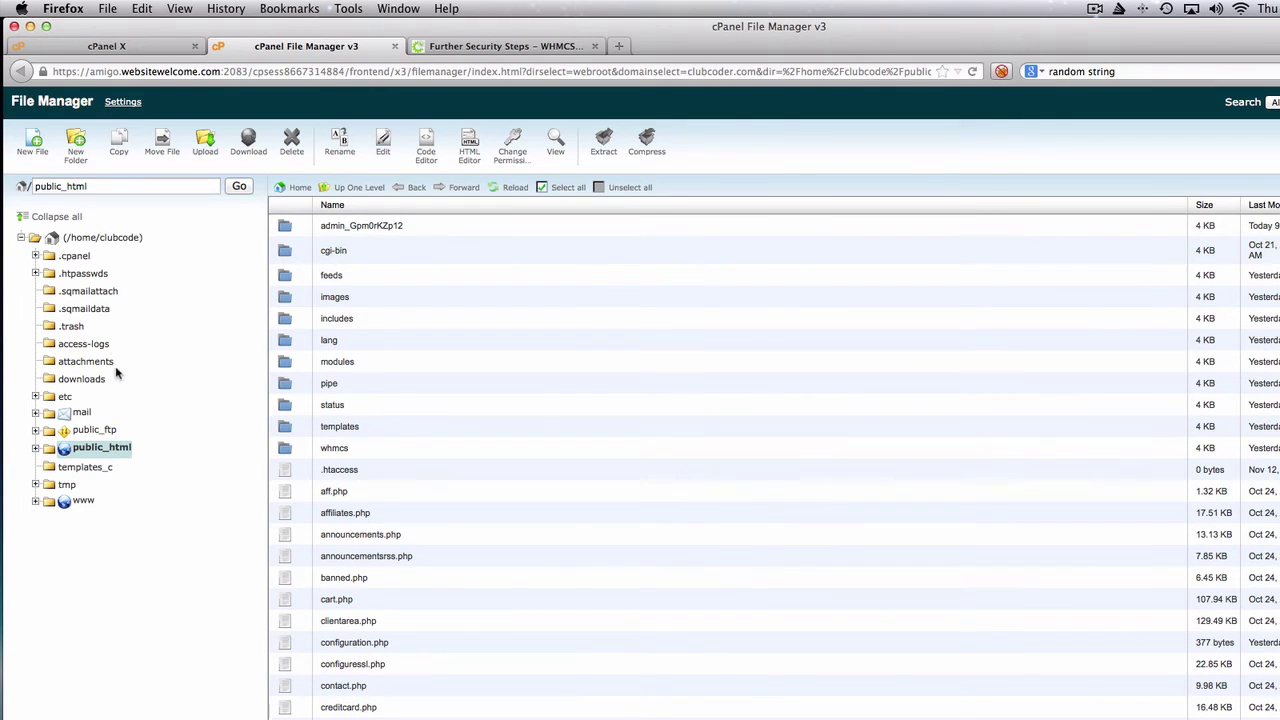
click(107, 240)
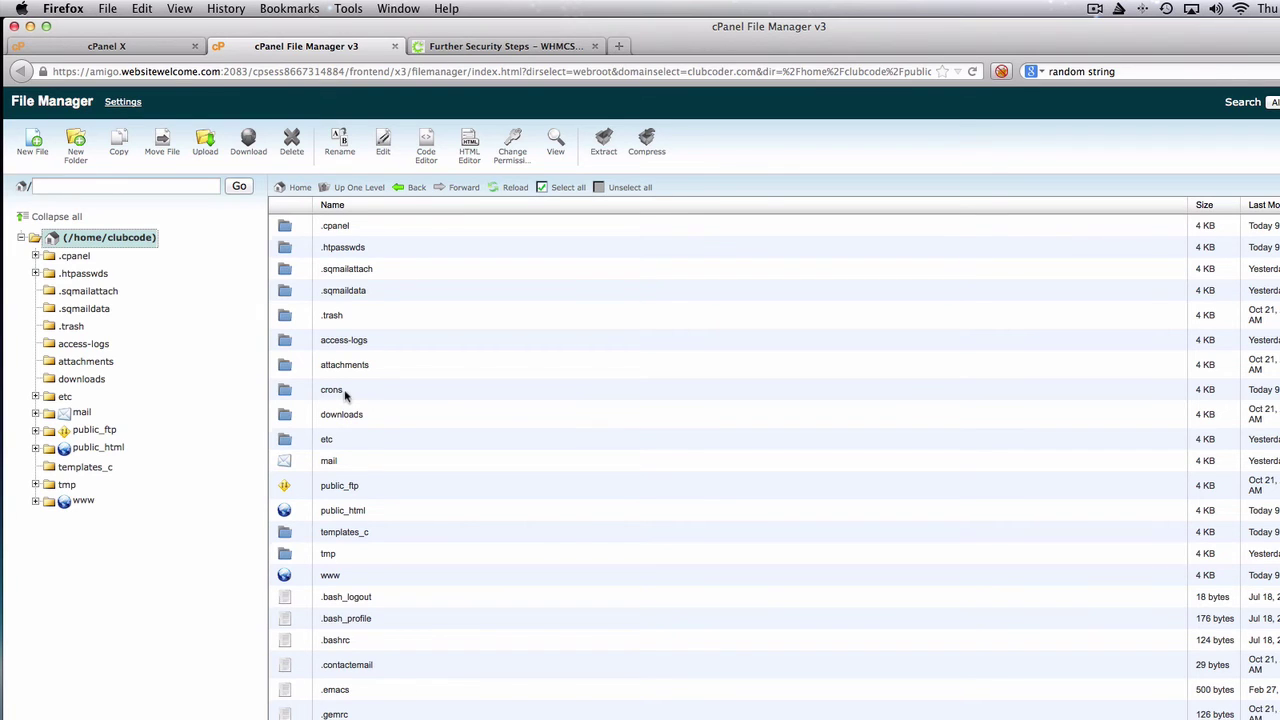
click(470, 54)
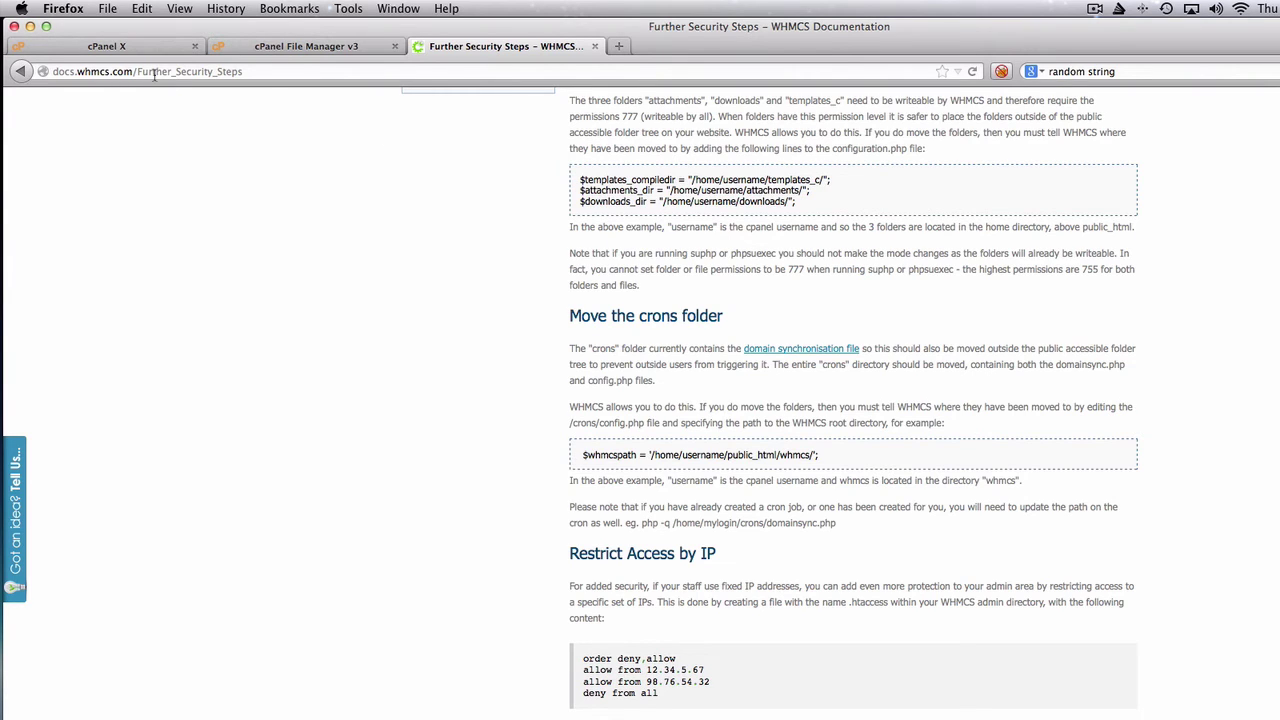
- Open /home/clubcode/crons/config.php in the File Manager code editor
click(302, 48)
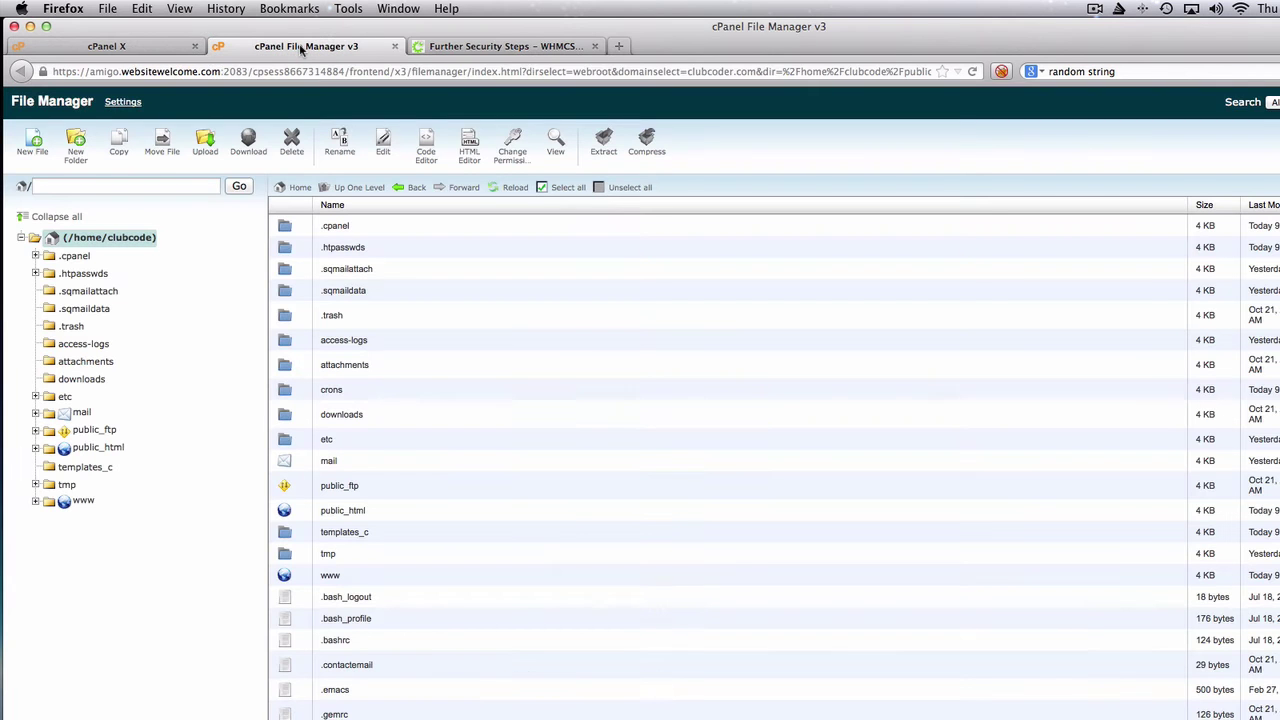
click(288, 392)
double_click(288, 392)
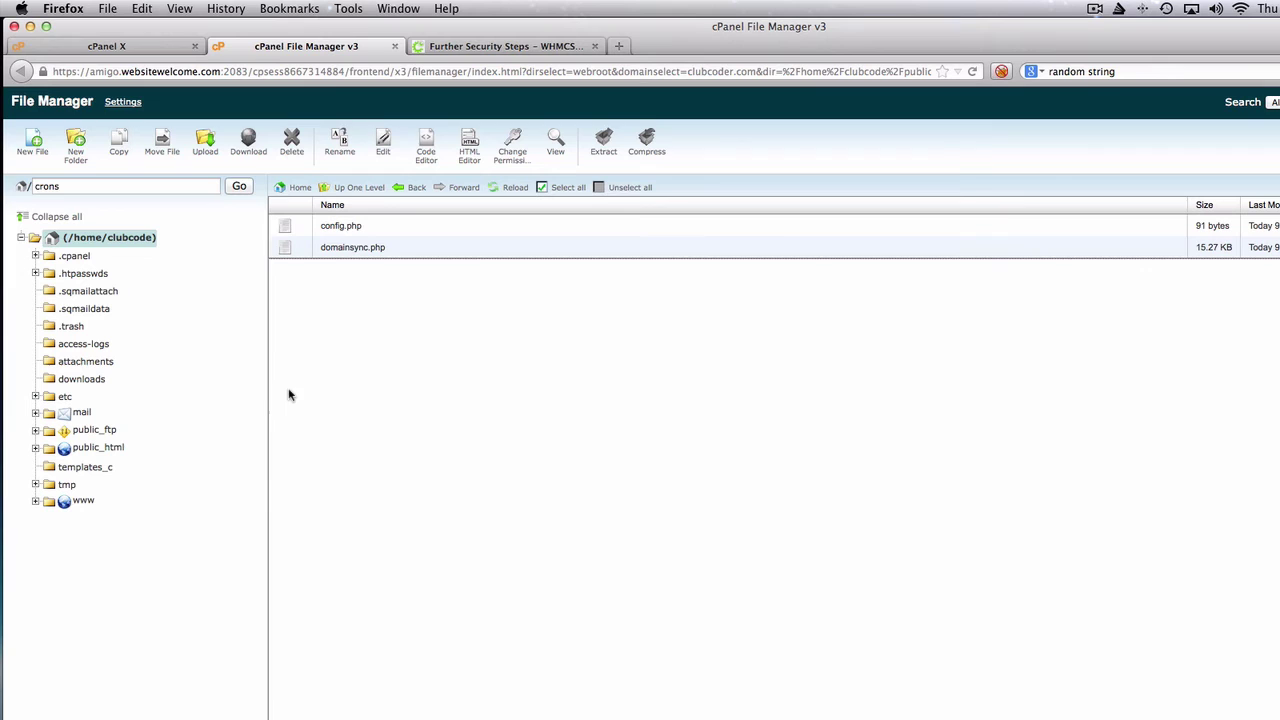
click(327, 230)
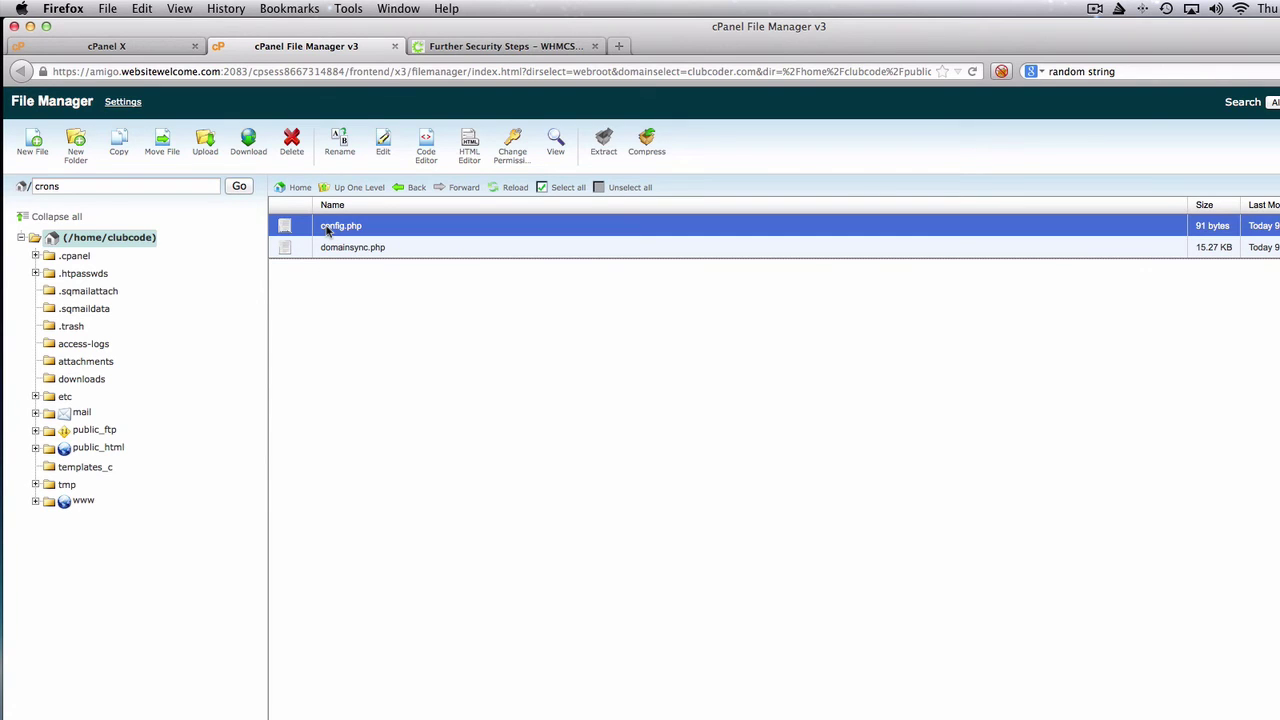
click(430, 148)
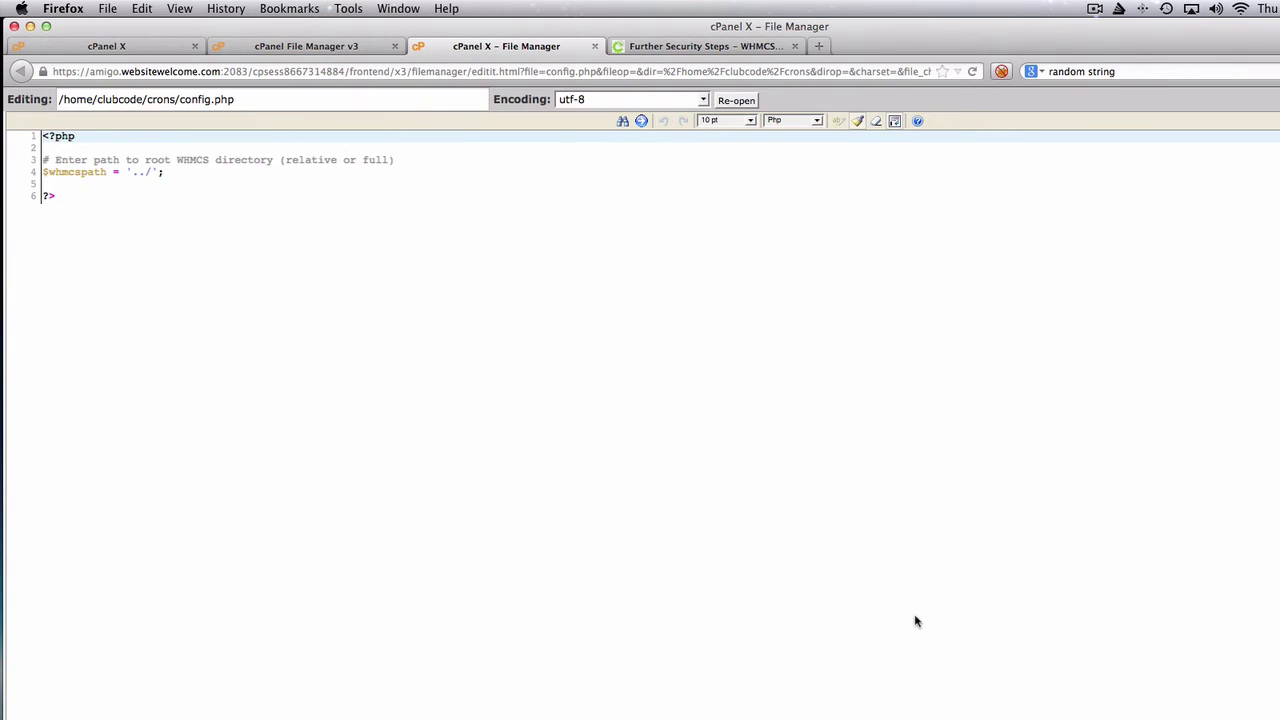
- Set $whmcspath to '/home/clubcode/public_html/' and save config.php
click(153, 172)
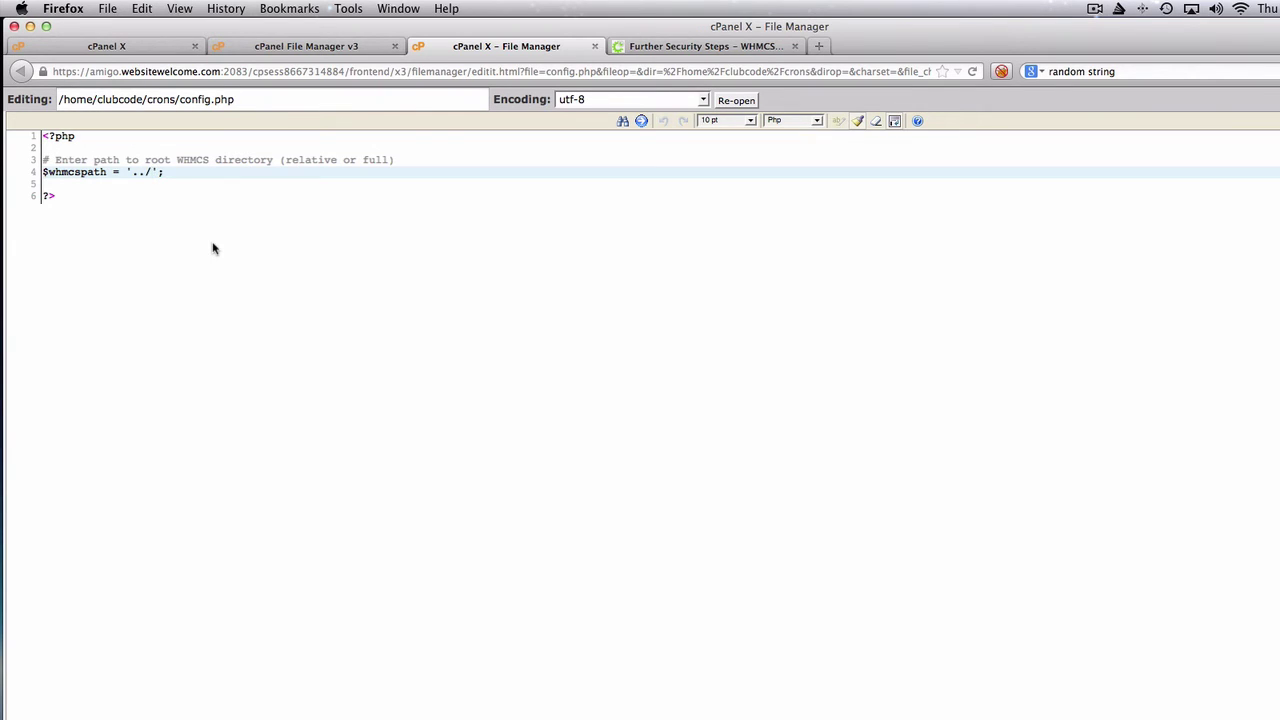
key(BackSpace)
key(BackSpace)
key(BackSpace)
text(/hoome)
key(BackSpace)
key(BackSpace)
key(BackSpace)
text(me/clubcode/public_h)
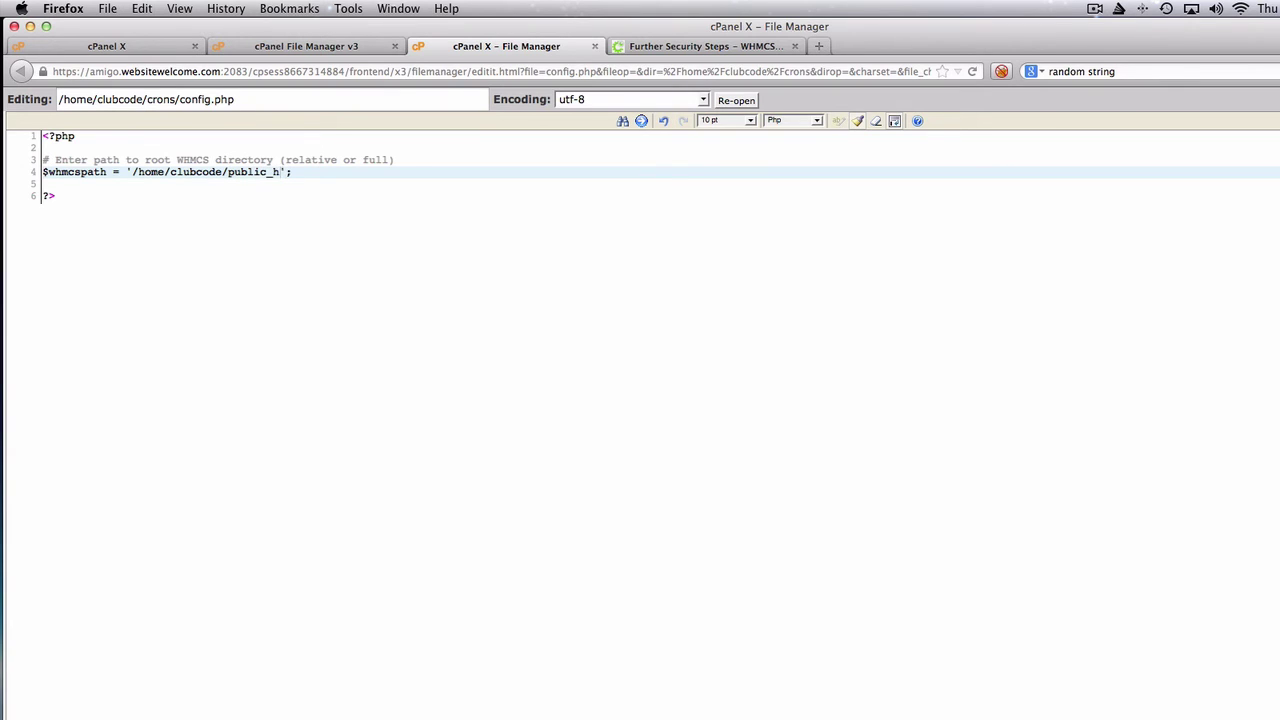
text(tml/)
key(super+s)
click(594, 47)
- Search cPanel for 'cron', open Cron Jobs, and start editing the existing admin cron.php job
click(455, 48)
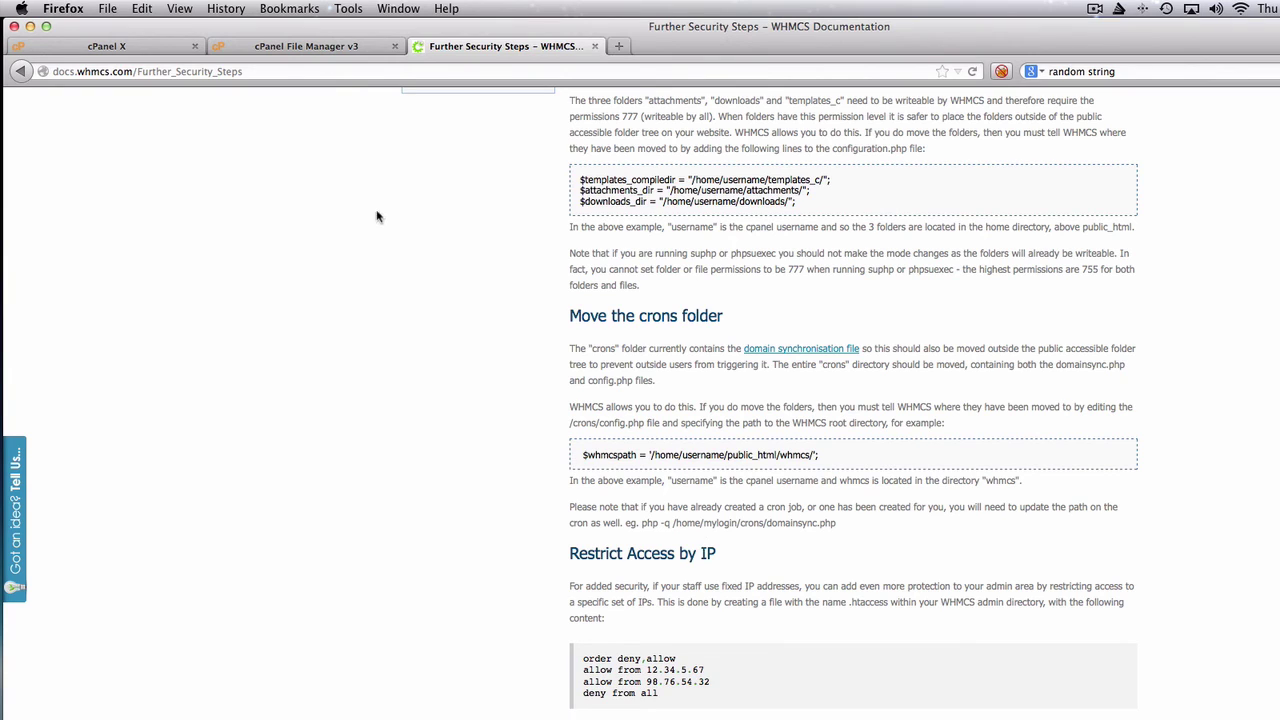
click(159, 50)
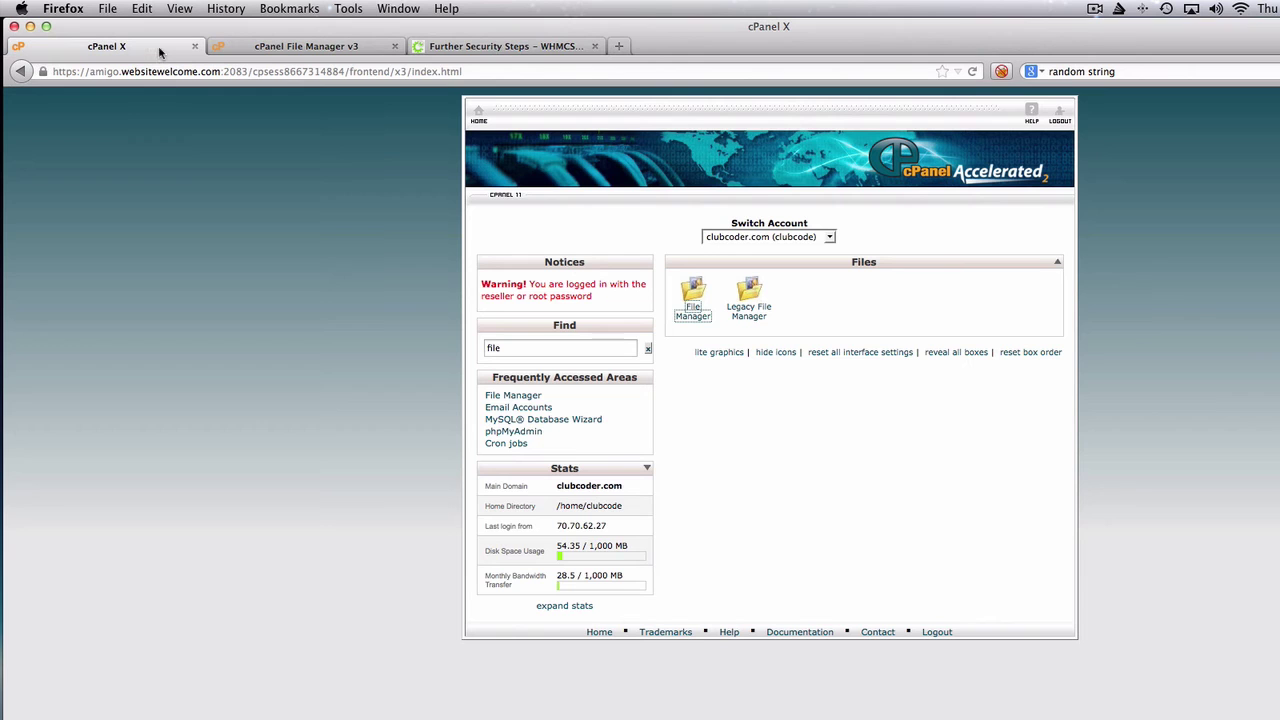
click(530, 354)
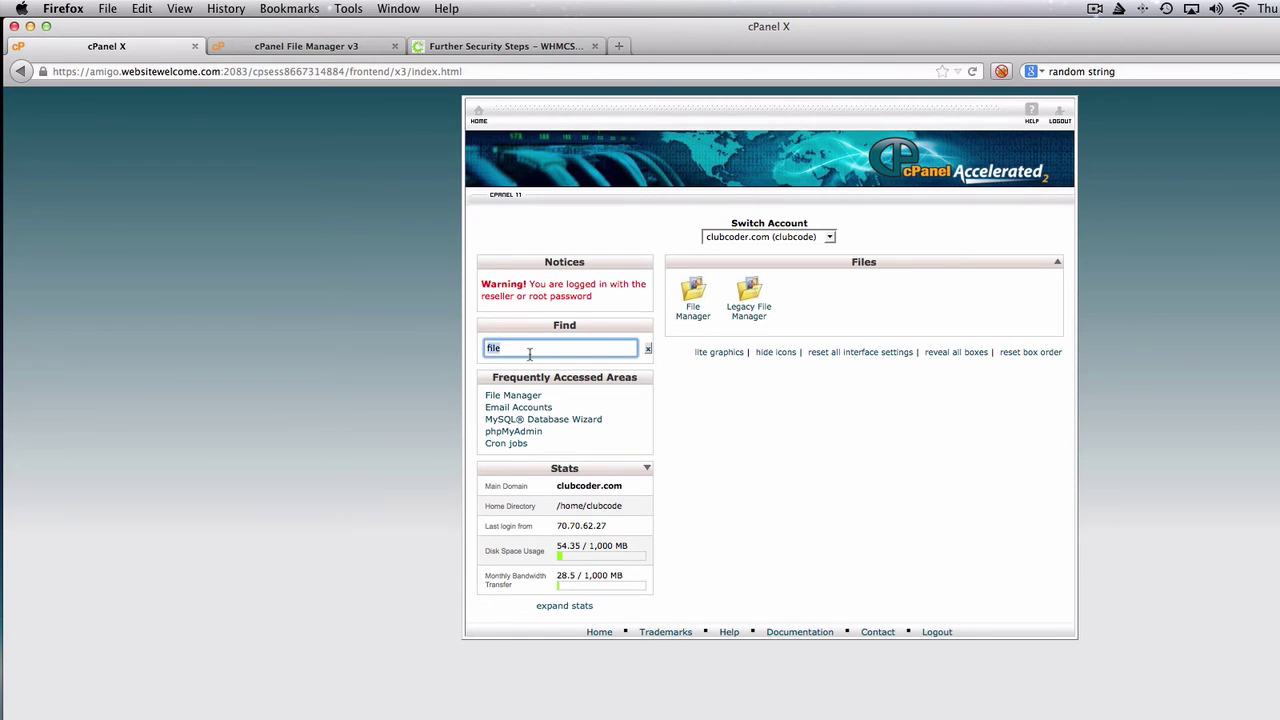
text(cron)
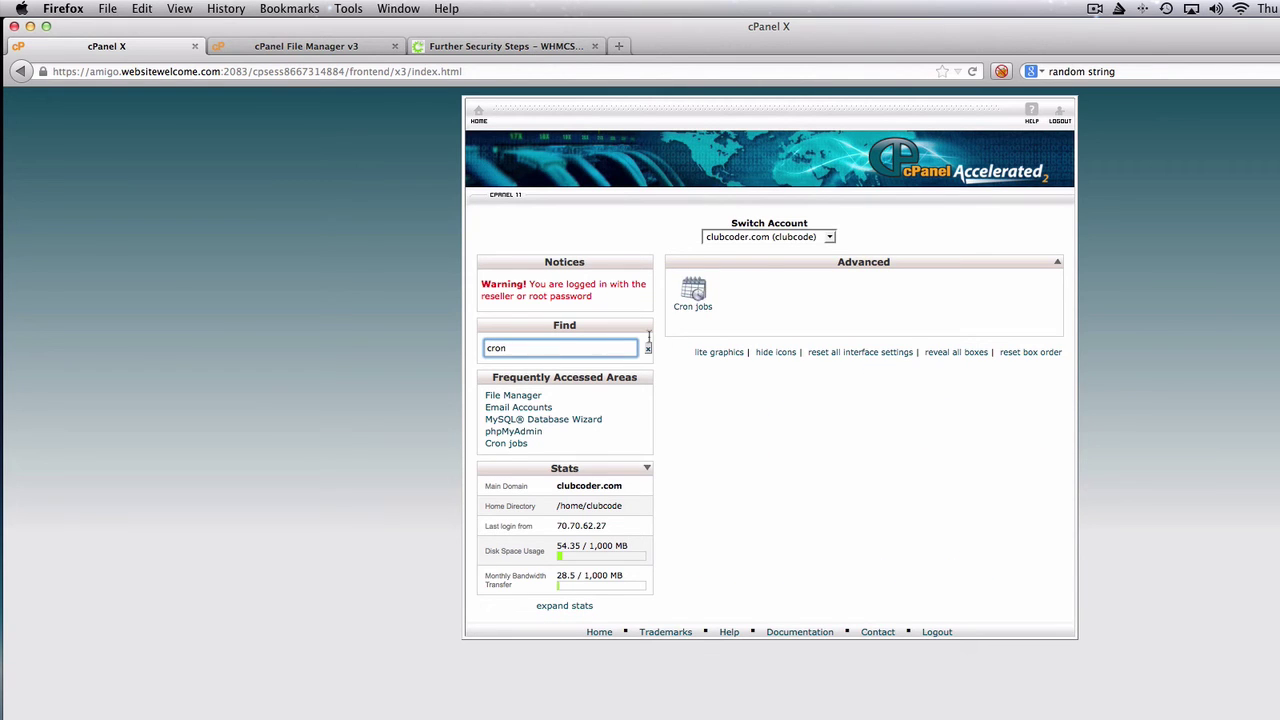
click(693, 292)
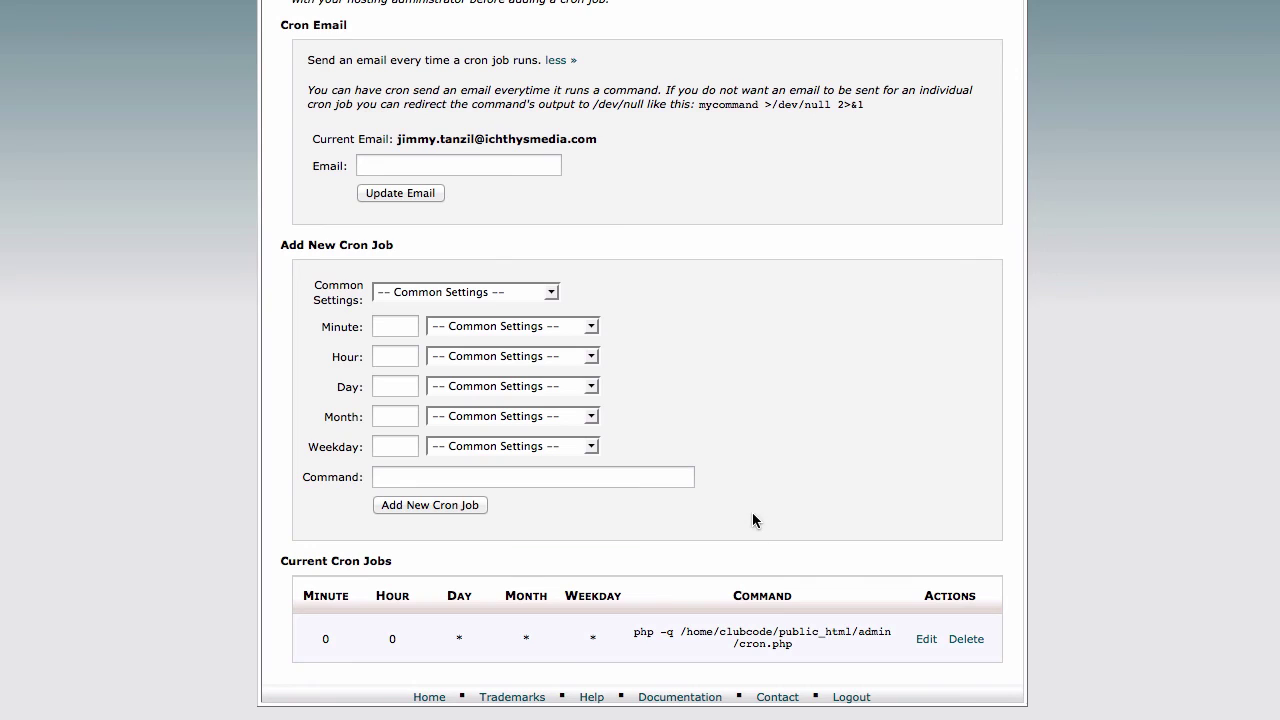
click(924, 640)
scroll(1045, 564, down, 3)
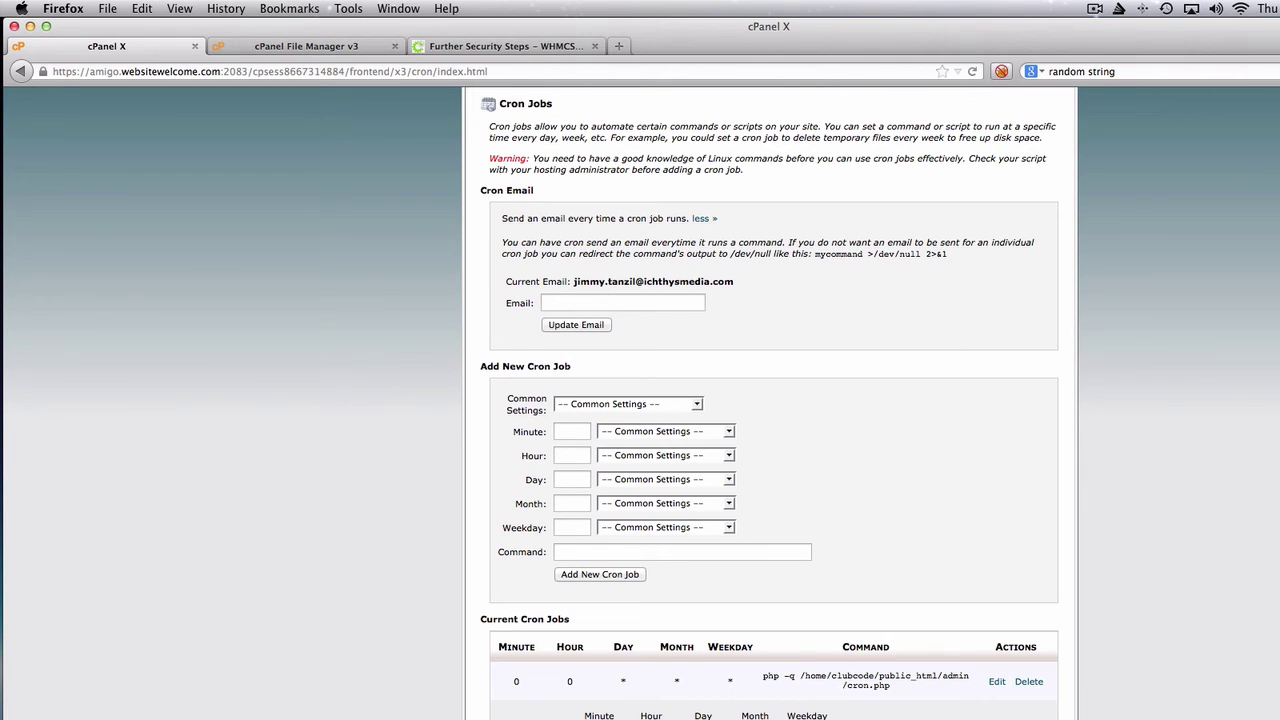
click(320, 46)
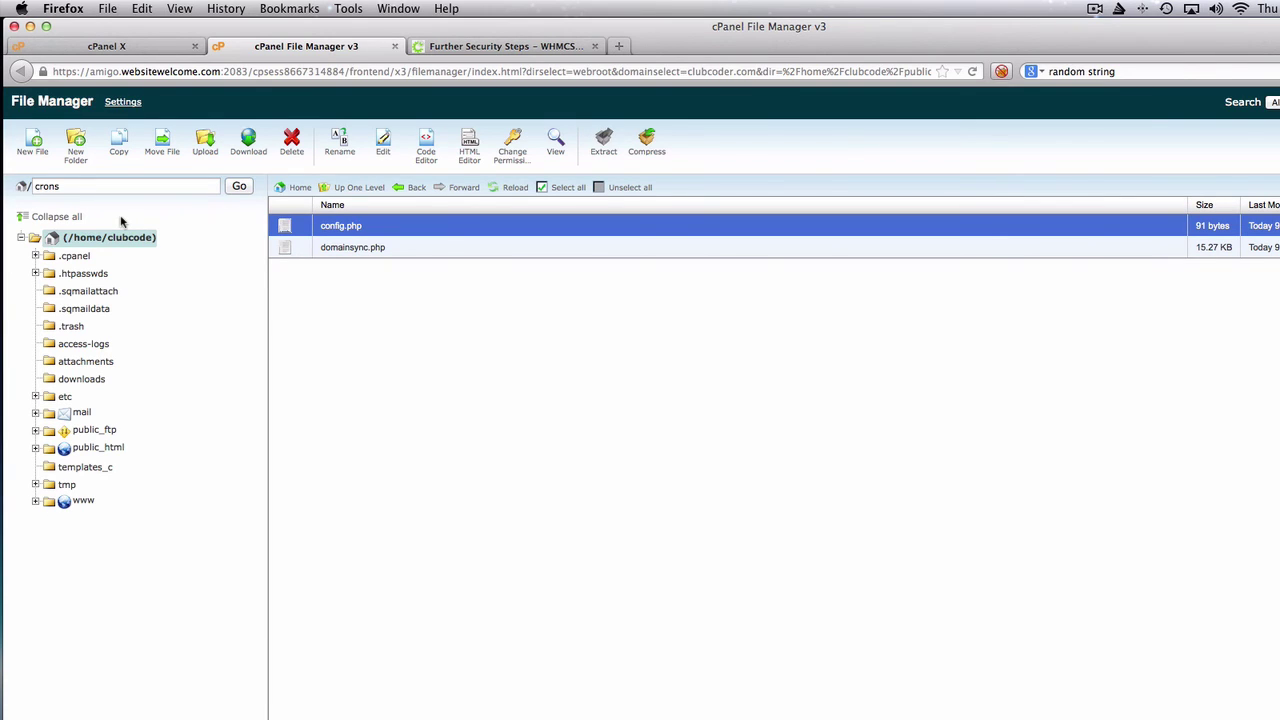
click(115, 449)
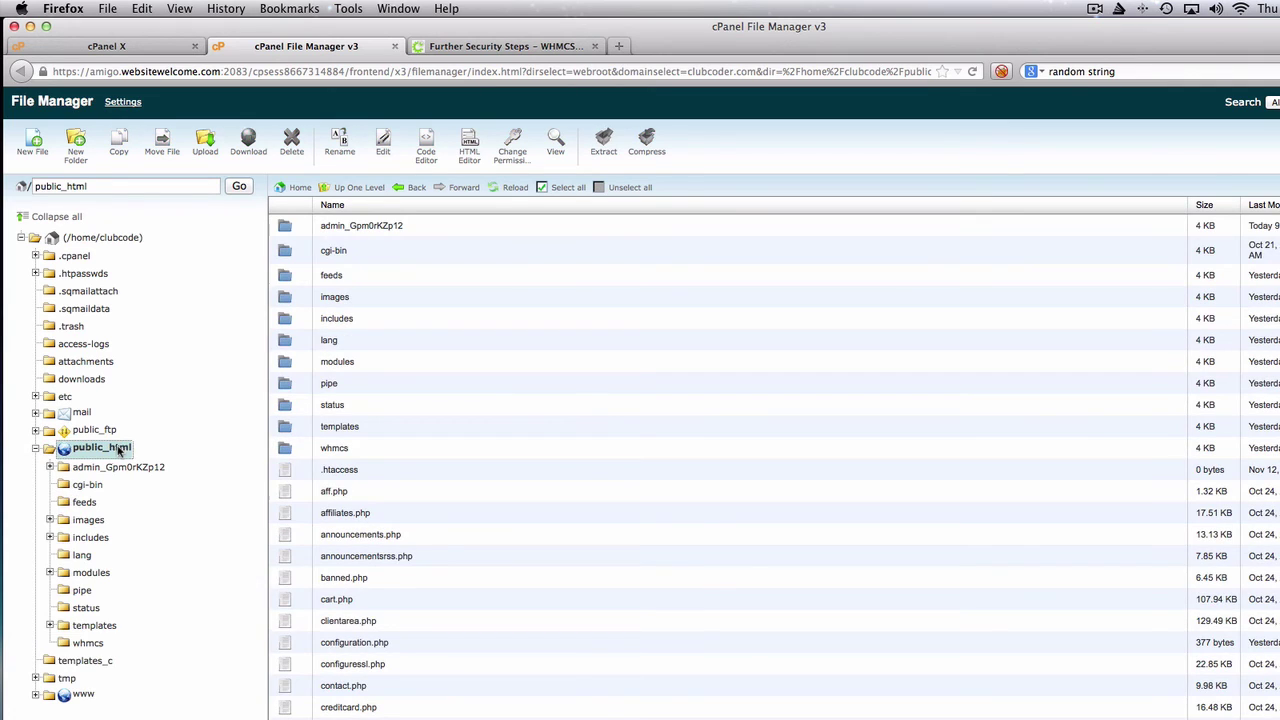
click(347, 228)
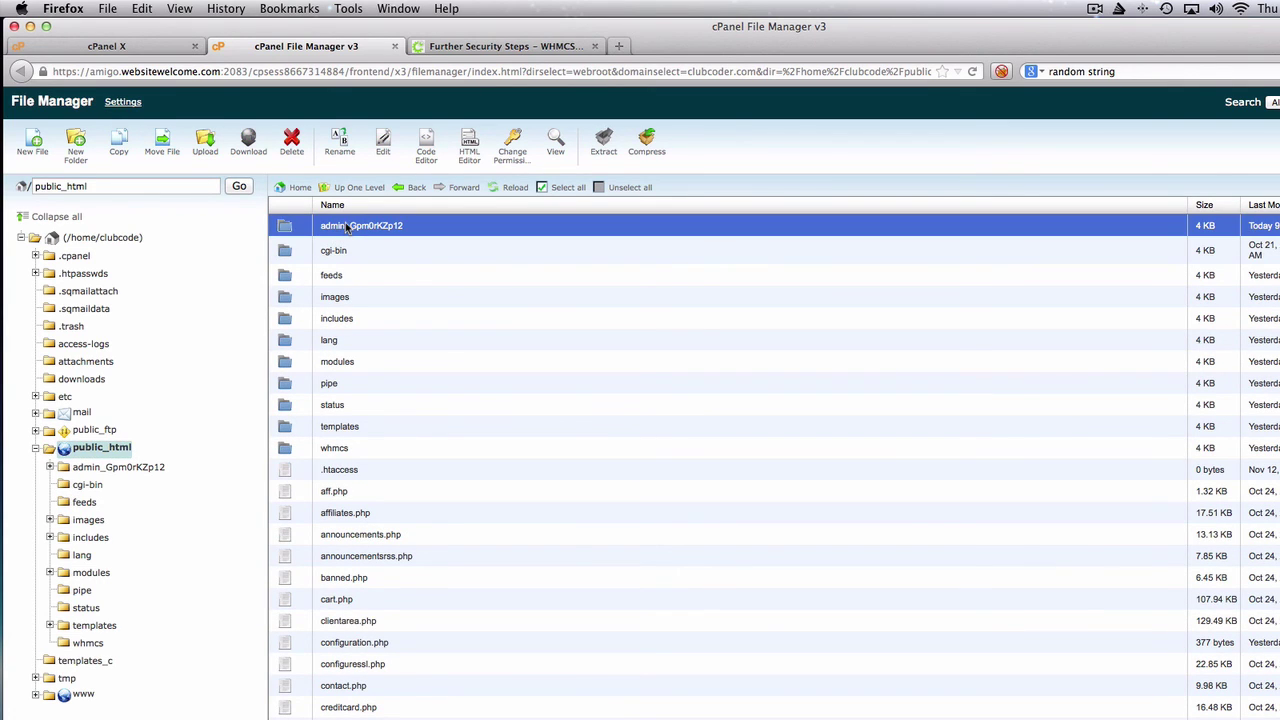
click(347, 226)
double_click(347, 225)
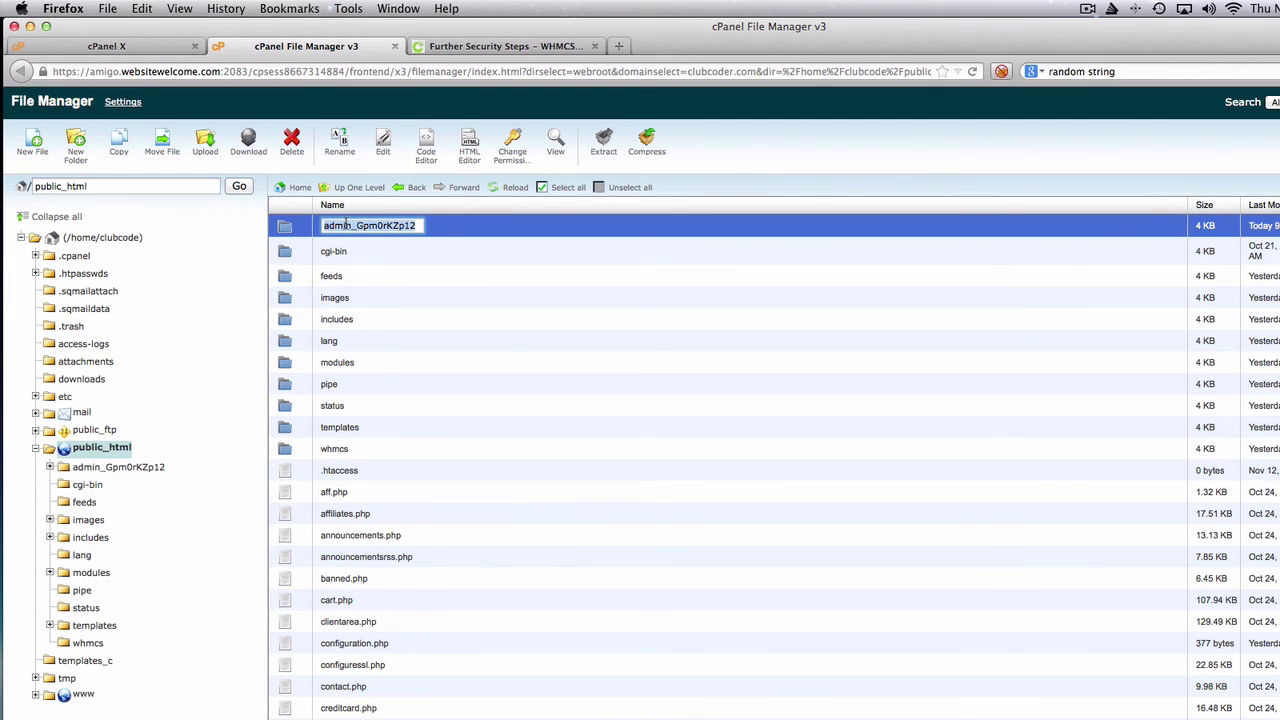
click(463, 224)
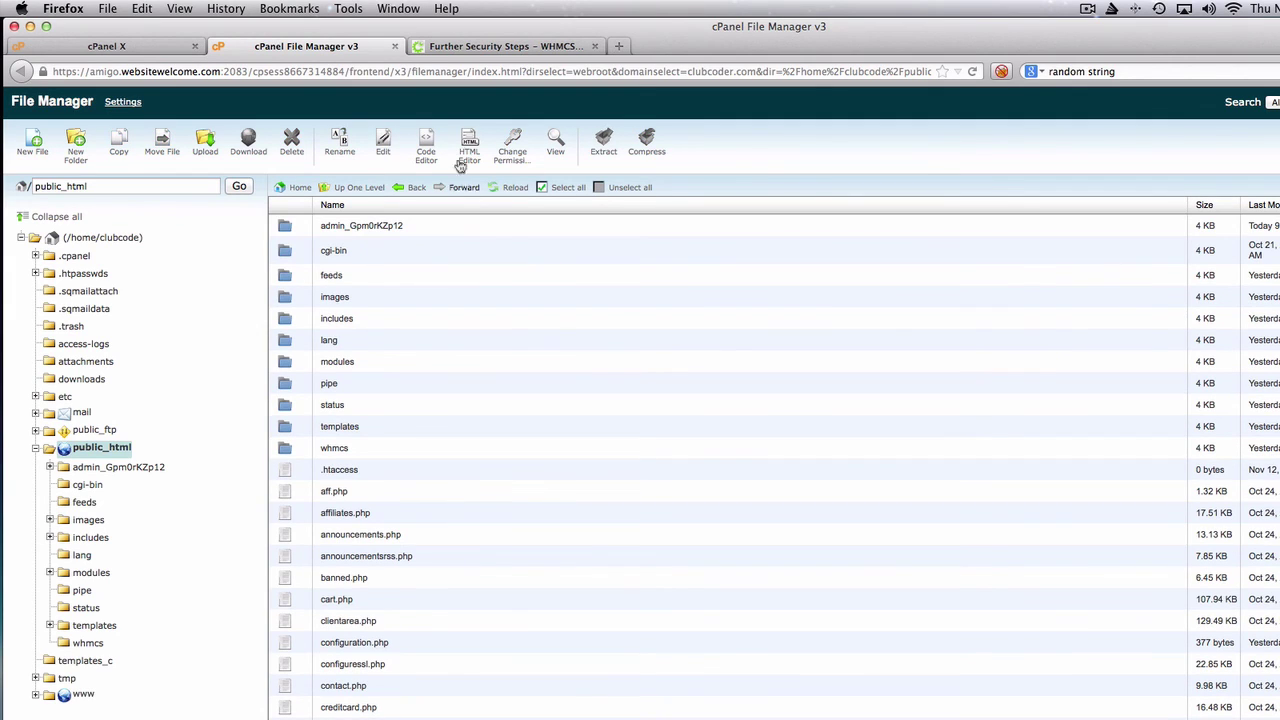
- Update the cron job command to run cron.php from admin_Gpm0rKZp12 and save the line
click(160, 52)
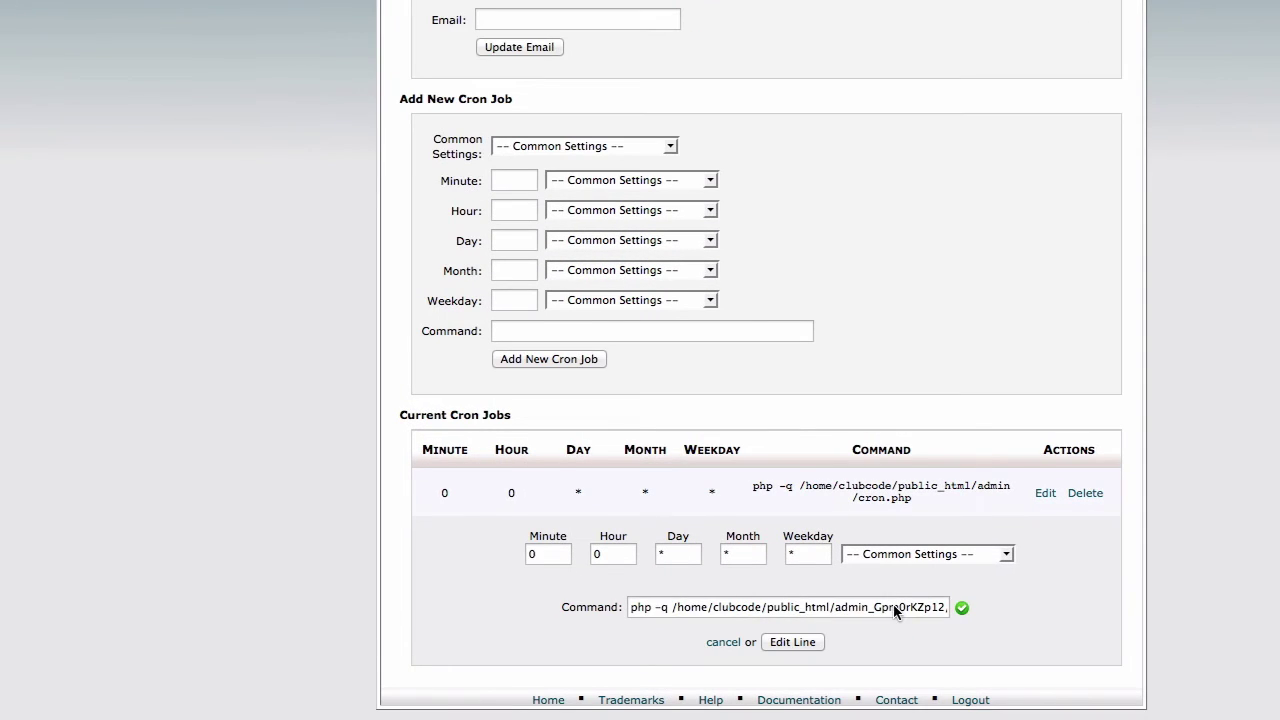
click(894, 607)
key(Right)
key(Right)
key(Right)
key(Right)
key(Right)
key(Right)
key(Right)
key(Right)
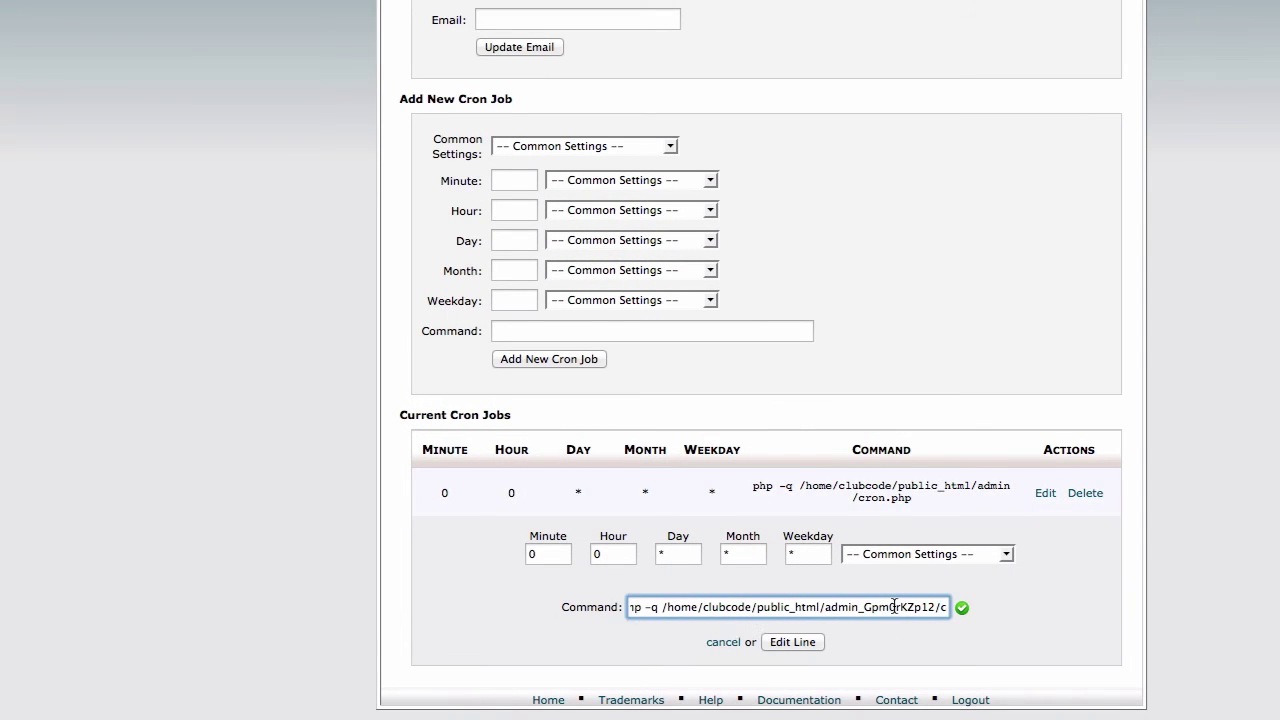
key(Right)
key(Right)
key(Right)
key(Right)
key(Right)
key(Right)
key(Right)
key(Left)
key(Left)
key(Left)
key(Left)
key(Left)
key(Left)
key(Left)
key(Left)
key(Left)
key(Left)
key(Left)
key(Left)
key(Left)
key(Left)
key(Left)
key(Left)
key(Left)
key(Left)
key(Left)
key(Left)
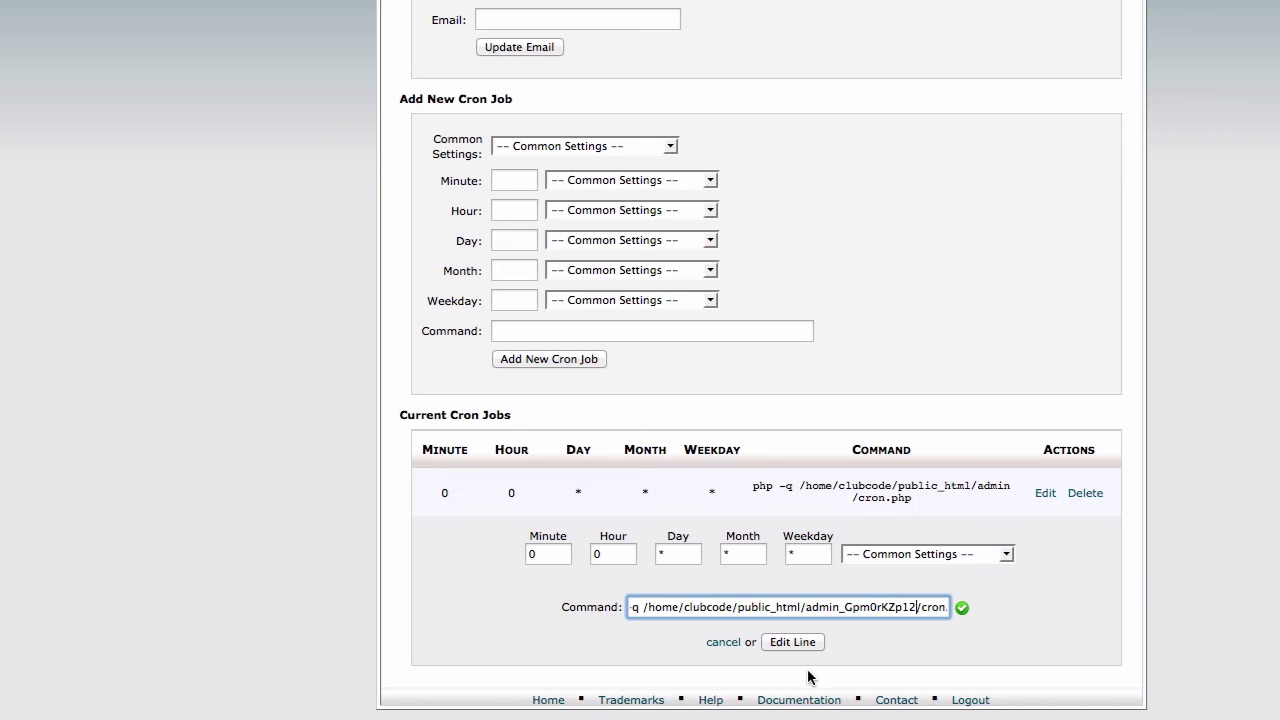
click(793, 642)
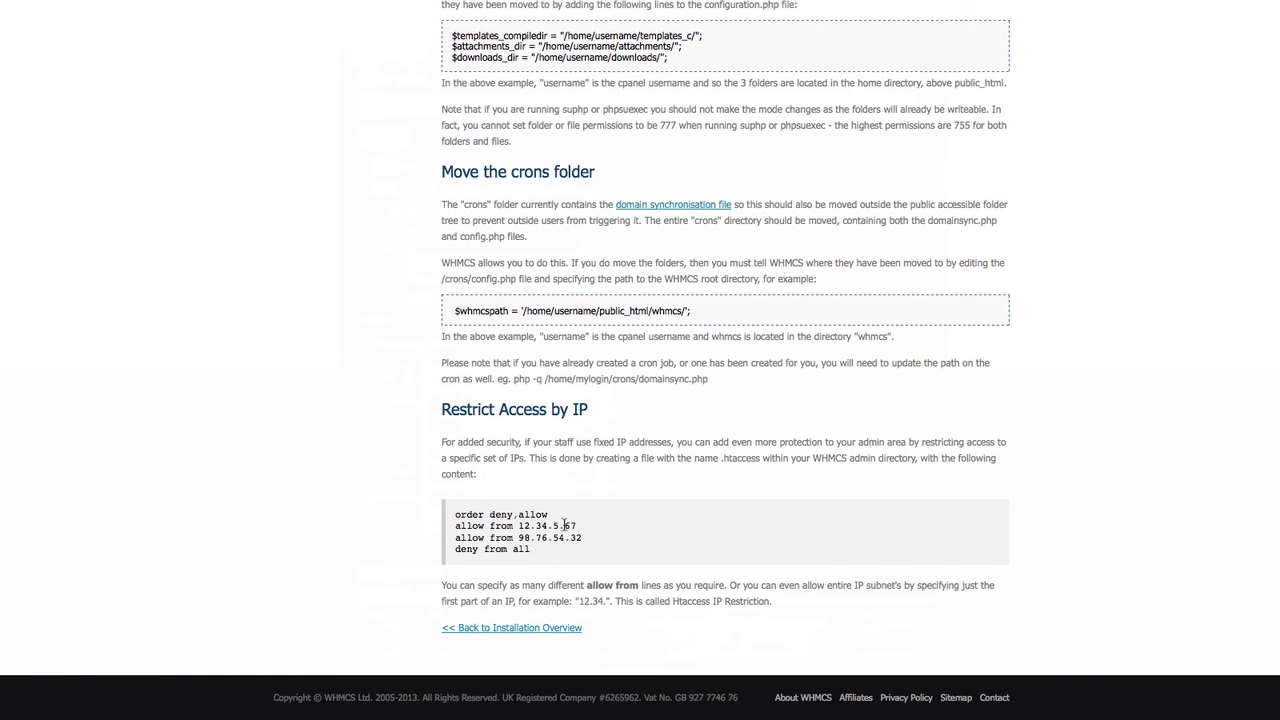
- Scroll the guide up to the Password Protect the Admin Directory section
scroll(564, 525, up, 5)
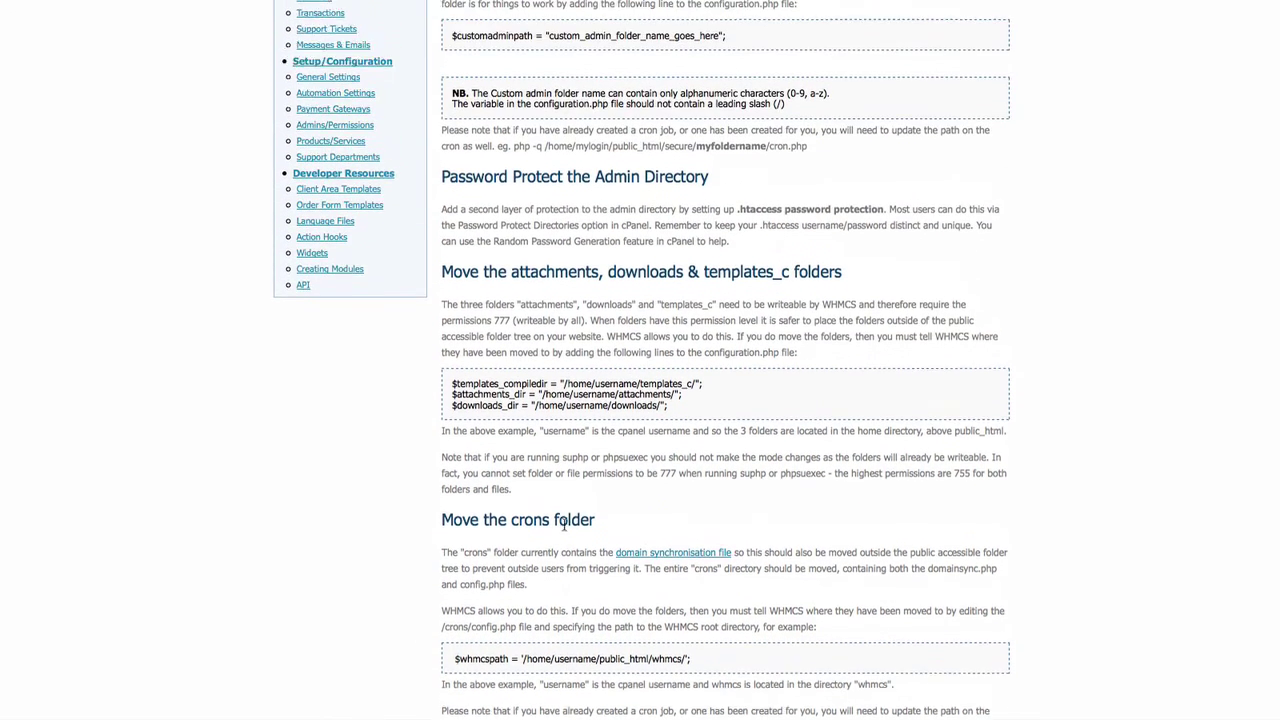